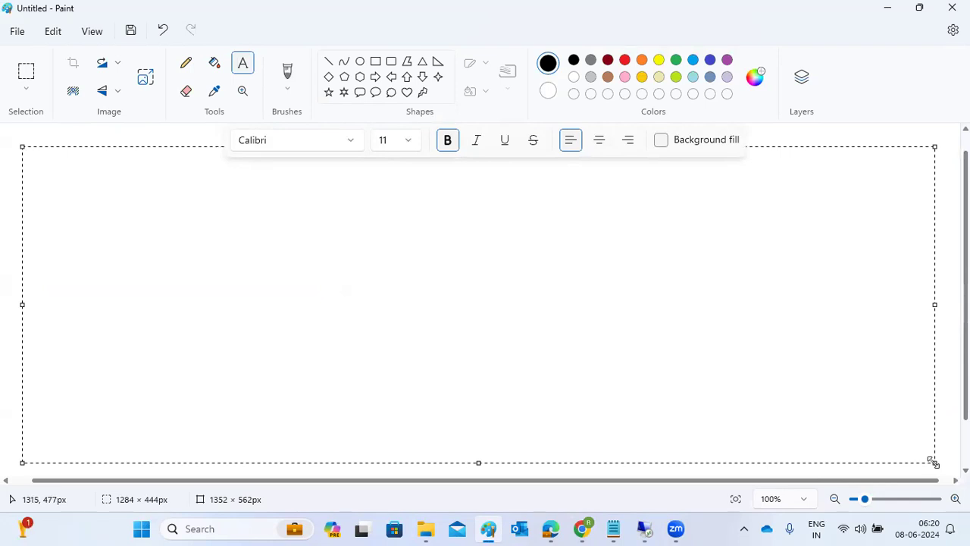
Step: At 18 pt, write 'HANA CLOUD REPLICATION :' with an = underline row, then 'HANA USERS' and 'HANA ON-PREM REGIST'
click(409, 144)
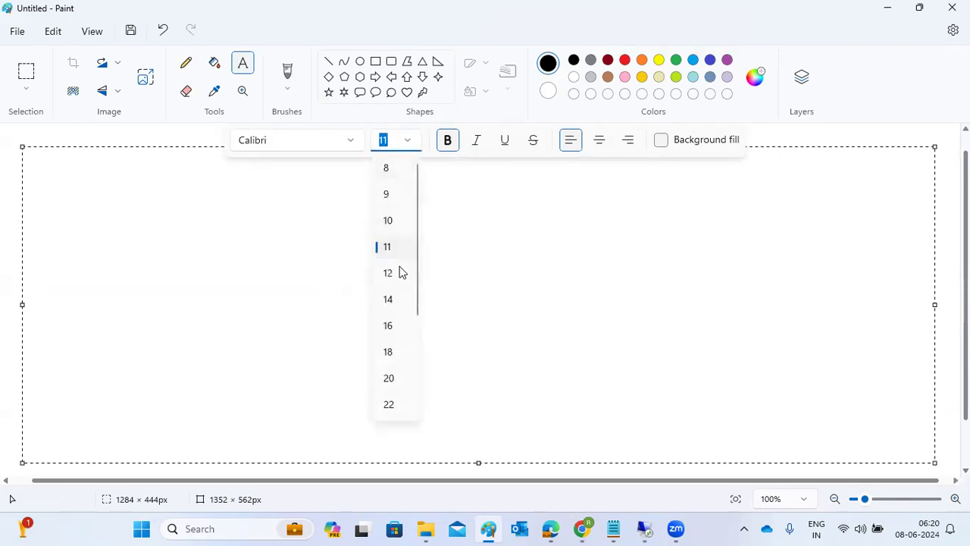
click(388, 351)
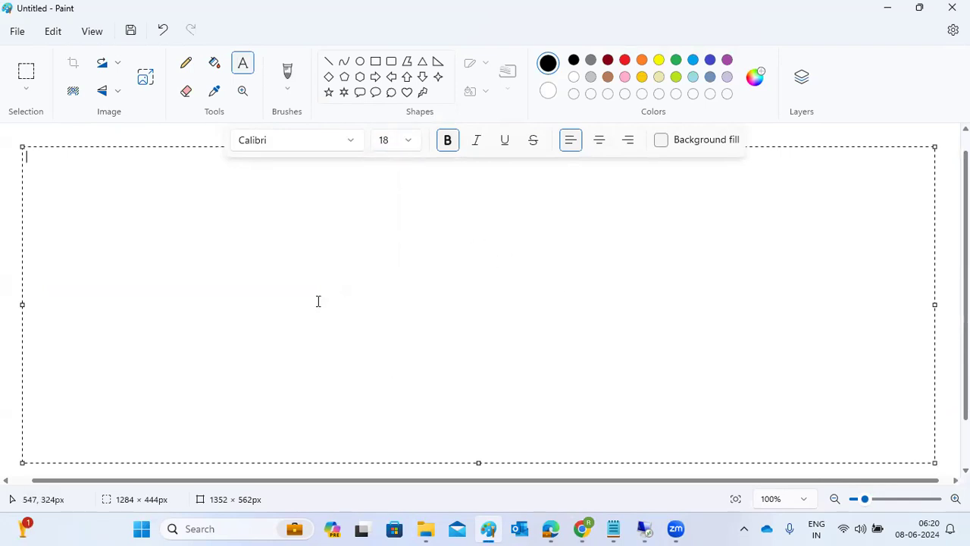
text(HANA CLOUD RE)
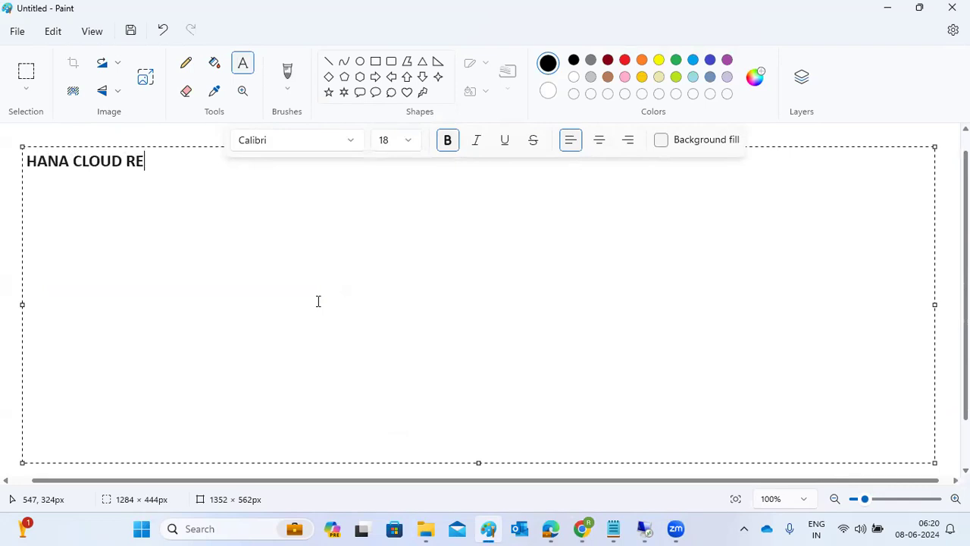
text(PLICATION )
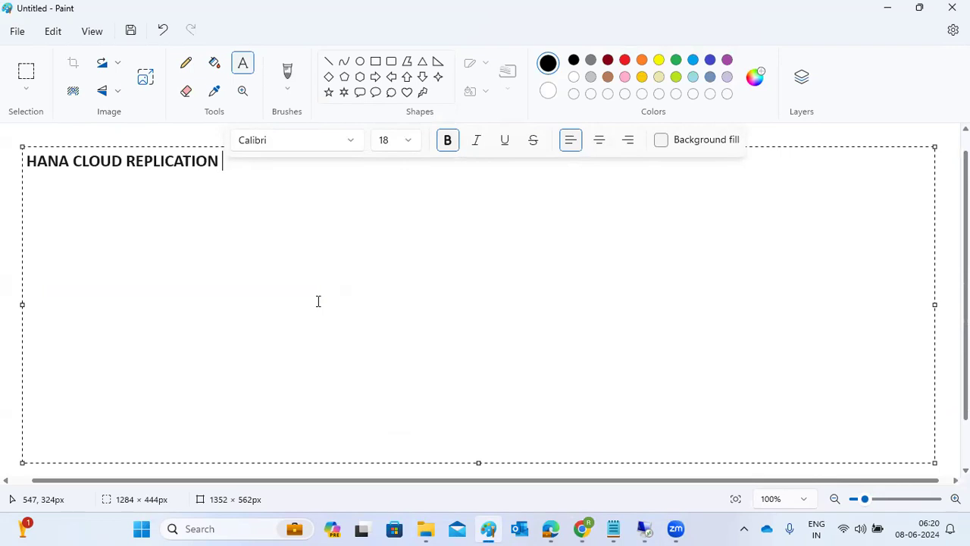
text(: ======================)
key(Return)
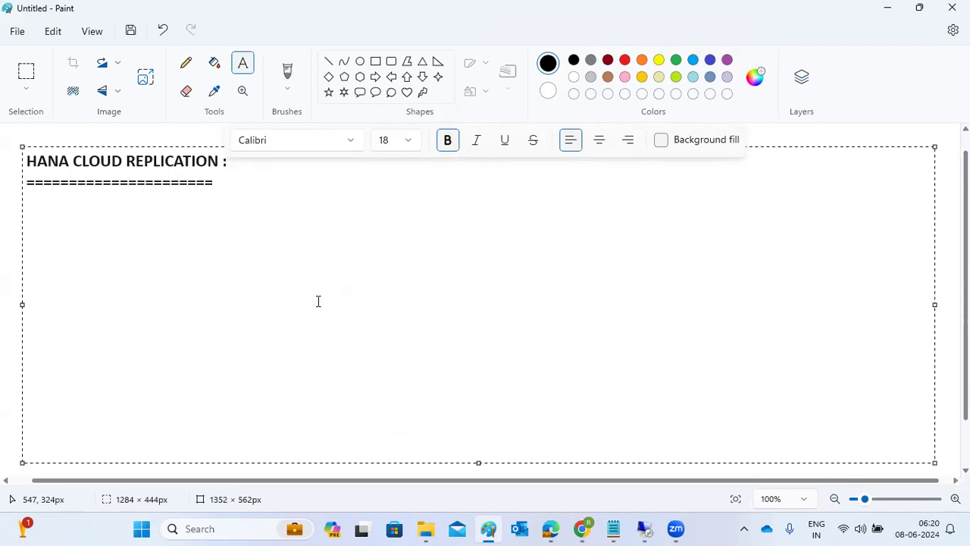
text(HANA USERS )
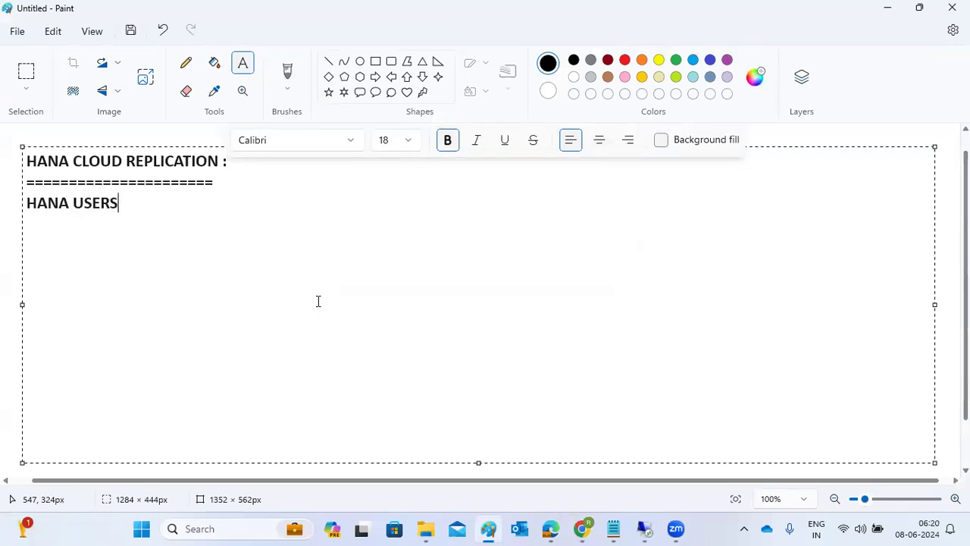
text(HANA )
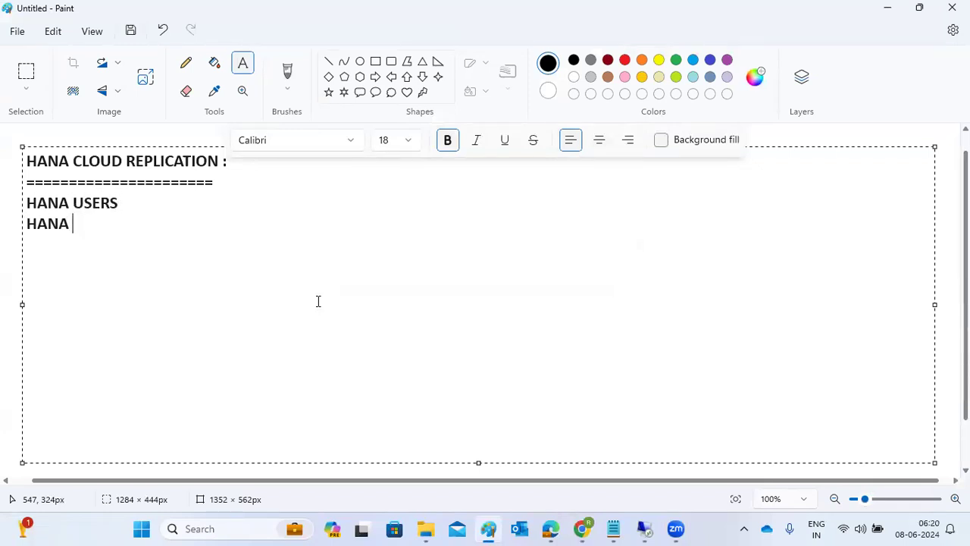
text(ON-PREM )
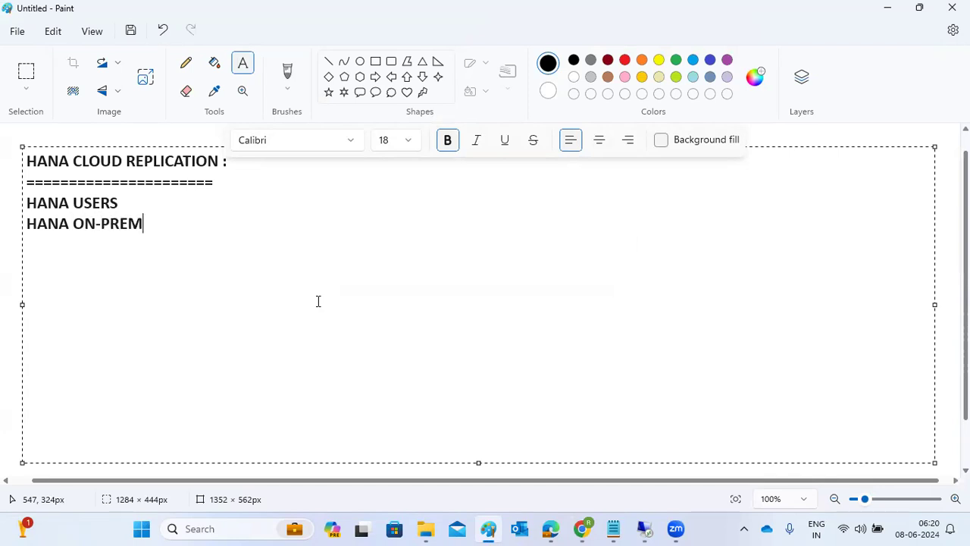
text(REGIST)
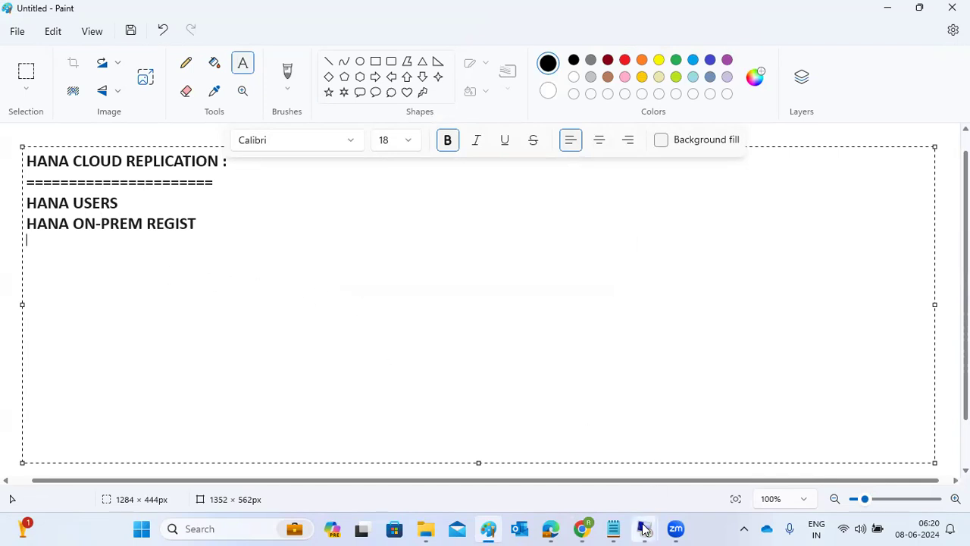
Step: On the remote server, skip the HANA Studio launcher and sign in as Administrator with the account password
mouse_move(643, 528)
click(716, 459)
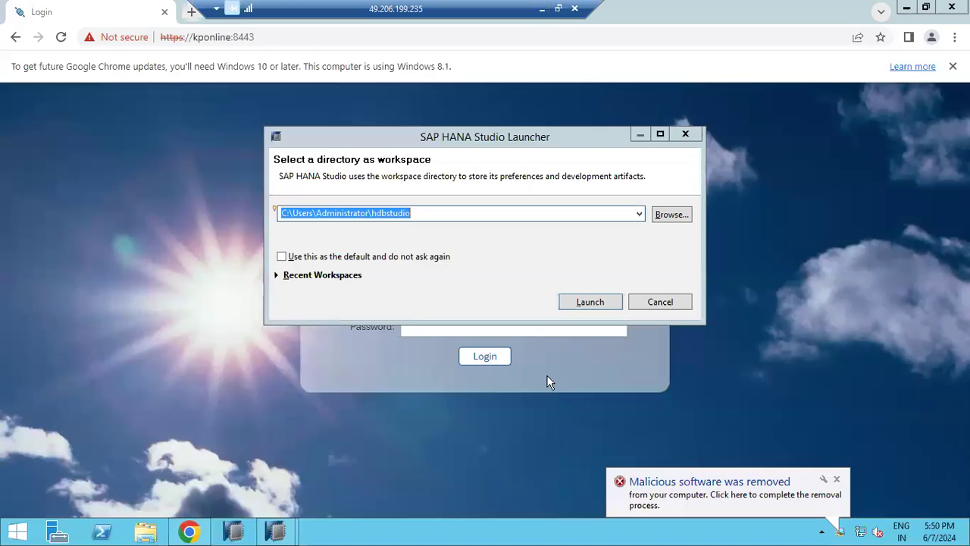
click(645, 305)
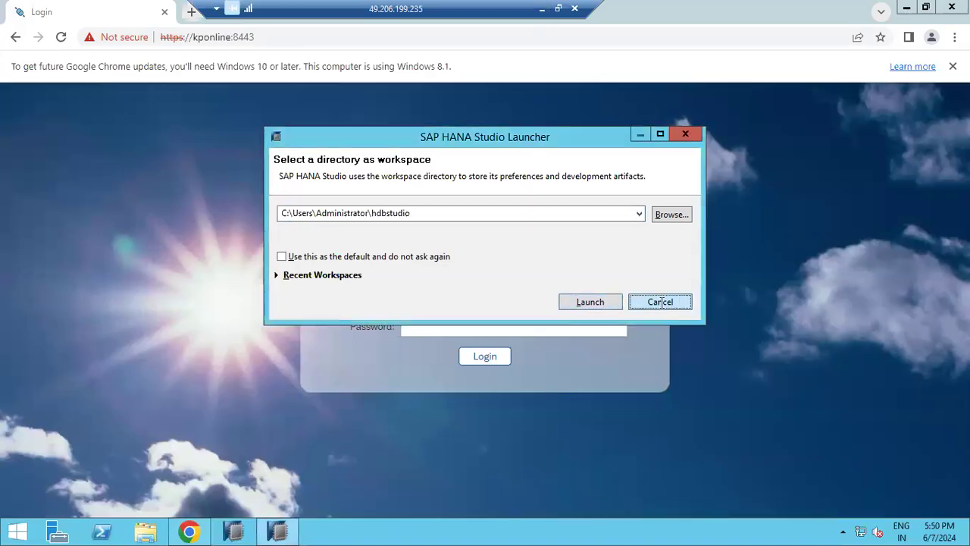
click(473, 299)
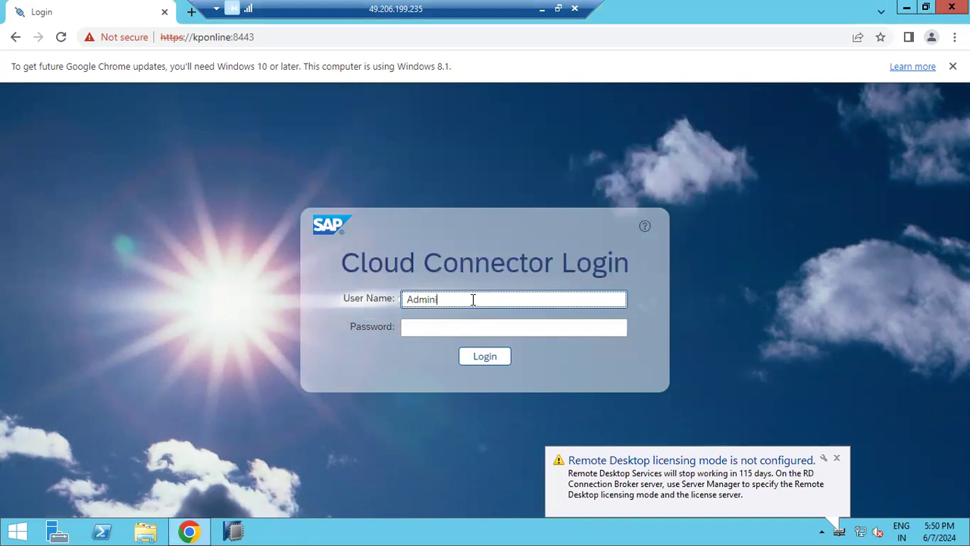
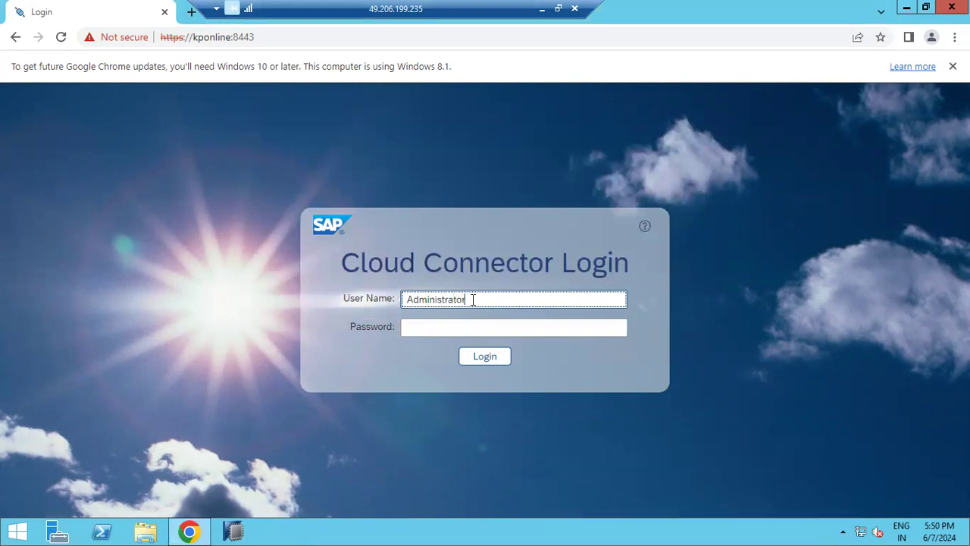
key(Tab)
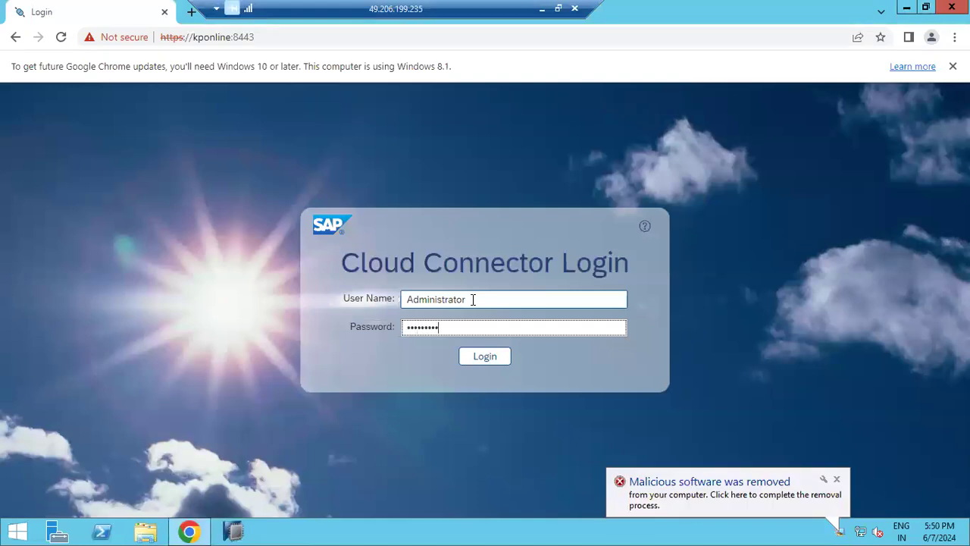
key(Return)
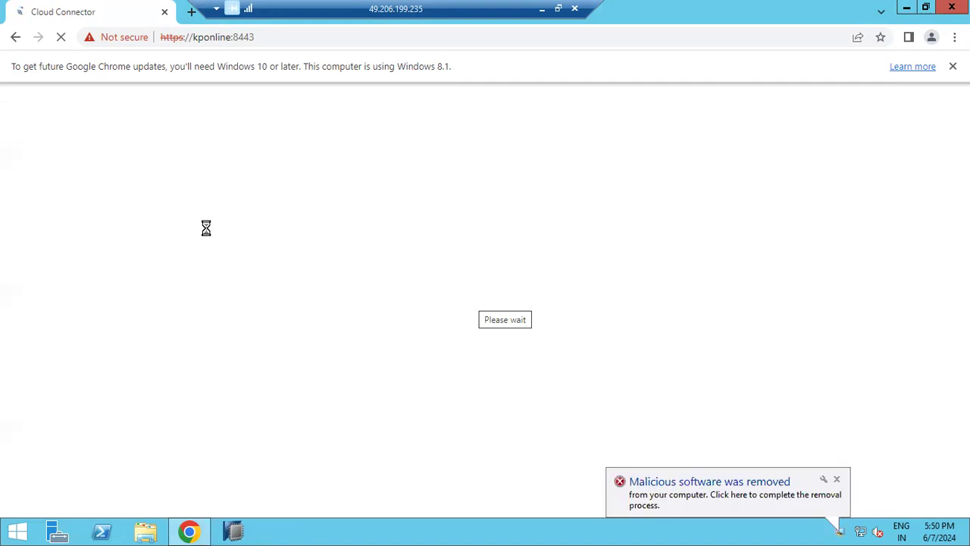
Step: Minimize the remote session and bring up the HDB database overview in the browser
drag(270, 15, 292, 16)
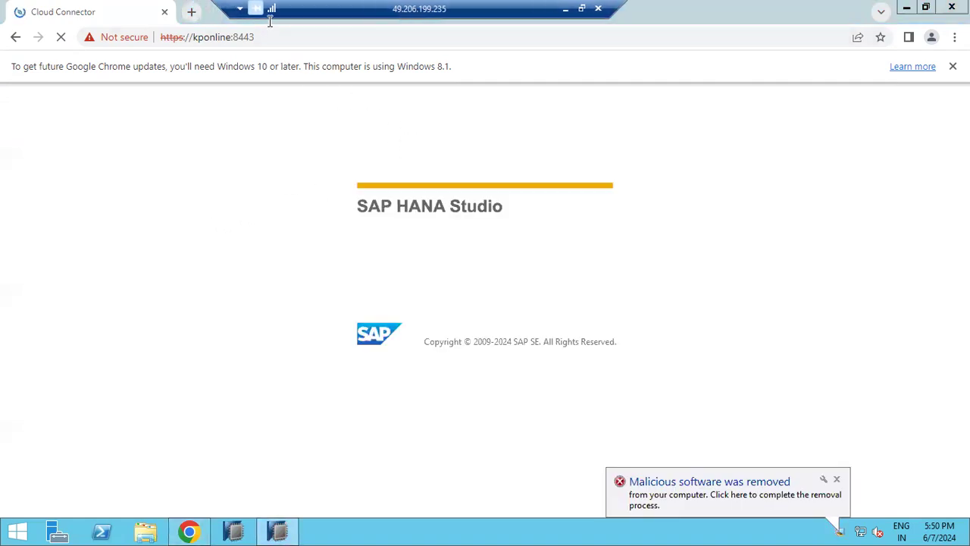
drag(616, 15, 689, 15)
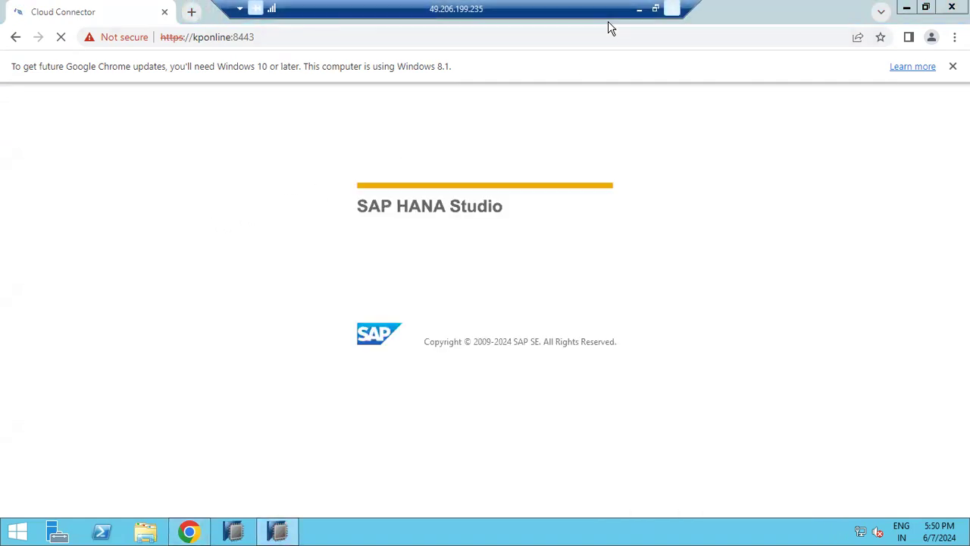
click(639, 9)
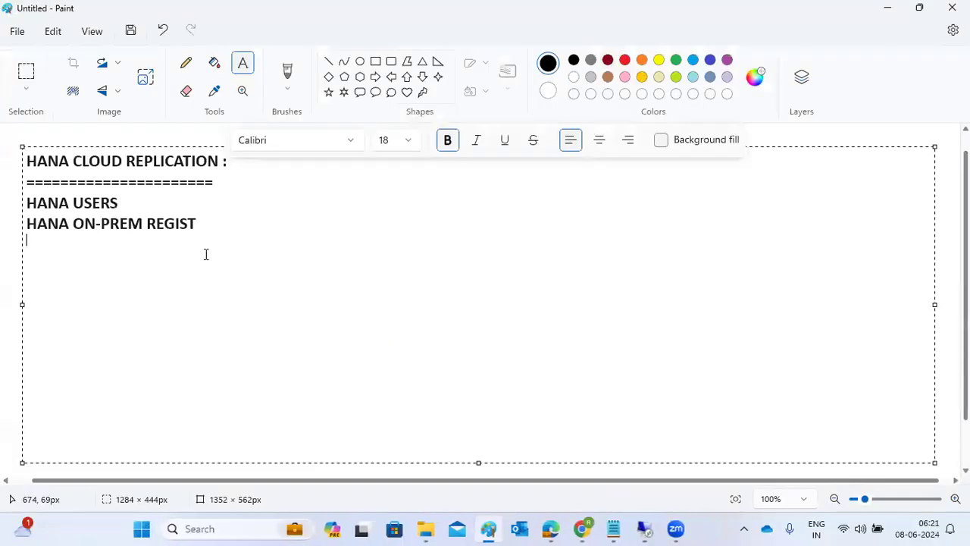
mouse_move(582, 528)
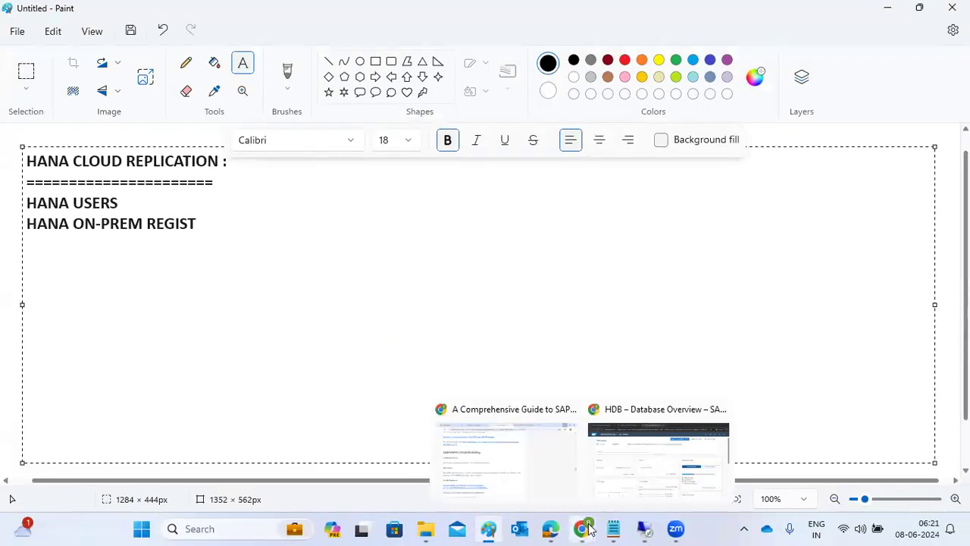
click(656, 454)
Step: Launch Create Replication from HDB's Connections to SAP HANA Cloud card
scroll(542, 379, down, 8)
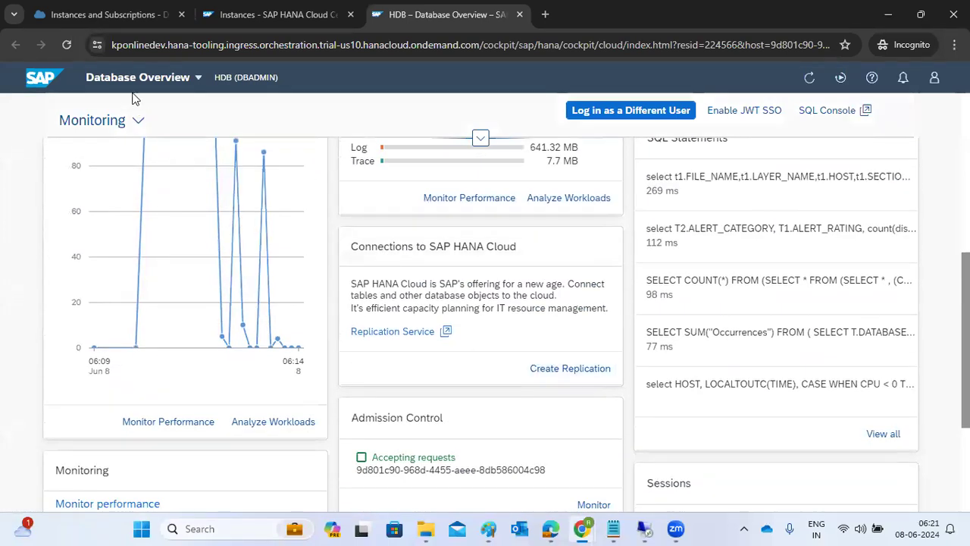
click(556, 371)
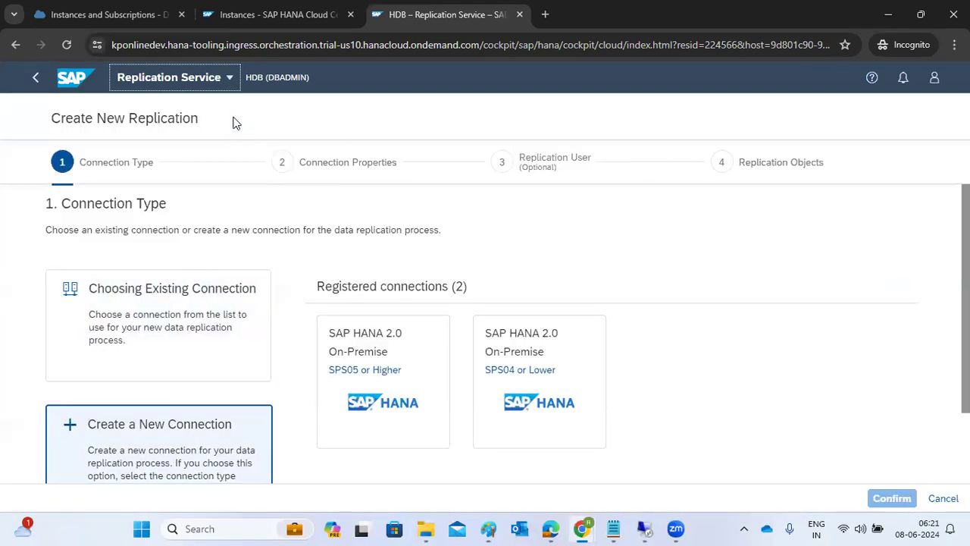
Step: Choose to create a new connection of type SAP HANA 2.0 On-Premise, SPS05 or Higher
click(107, 314)
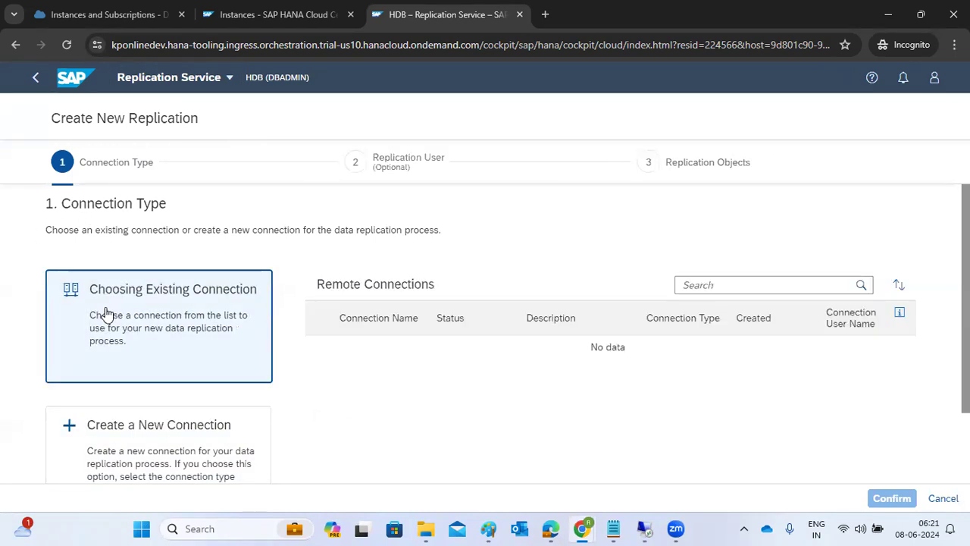
click(124, 447)
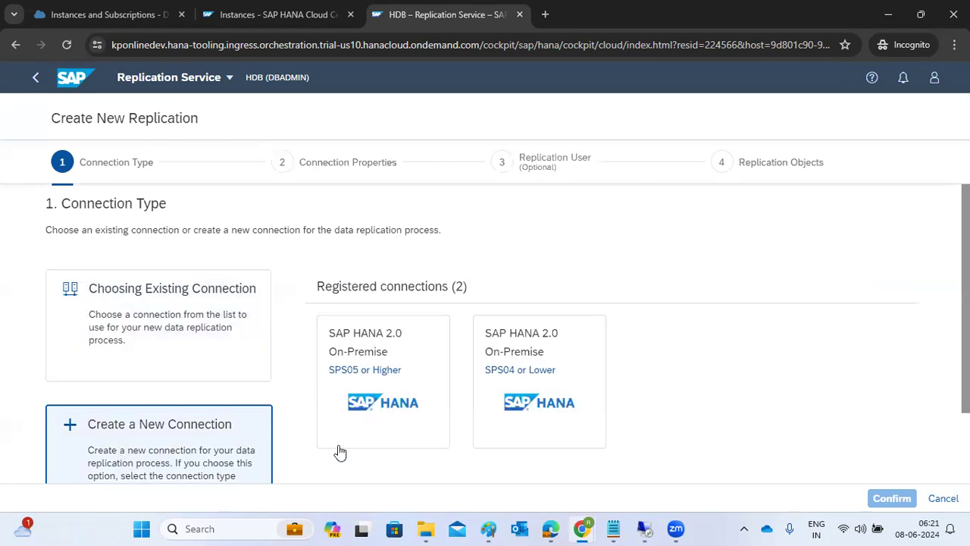
scroll(341, 452, down, 1)
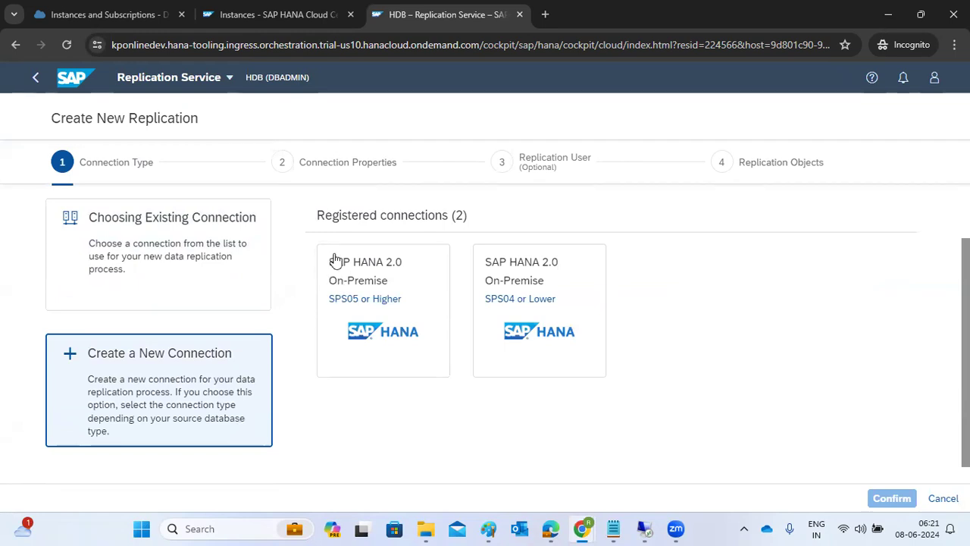
drag(329, 262, 394, 294)
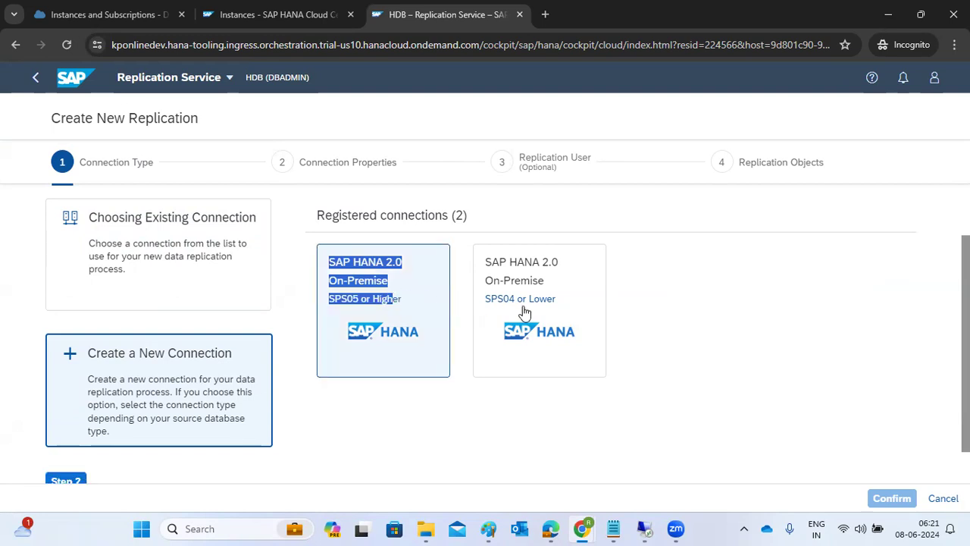
click(389, 286)
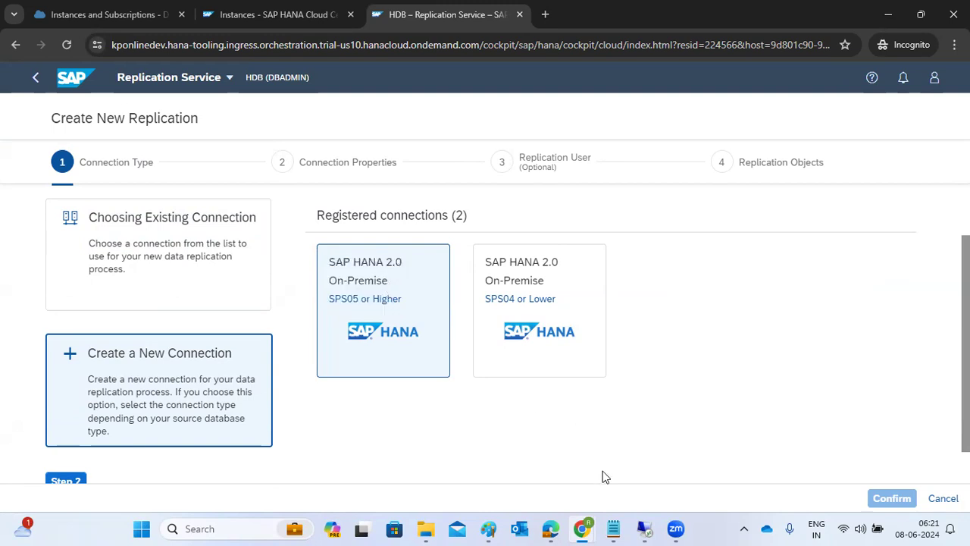
mouse_move(642, 528)
click(640, 452)
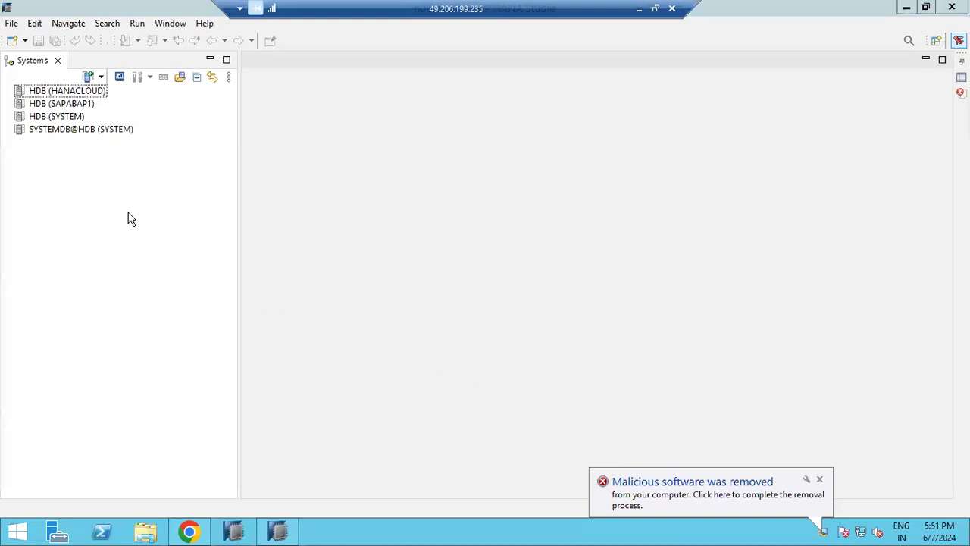
Step: Log on to HDB (SYSTEM) with its password and open its administration overview
double_click(54, 118)
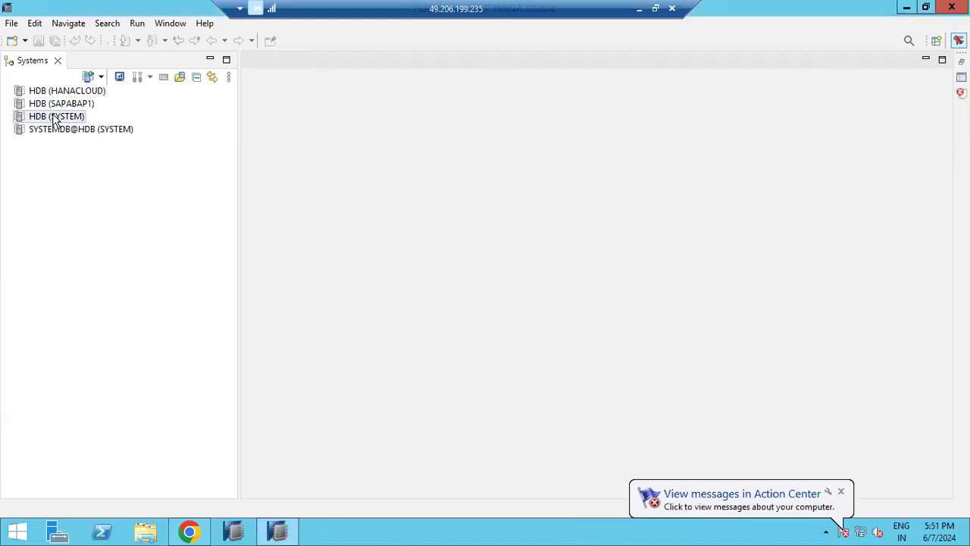
text(••)
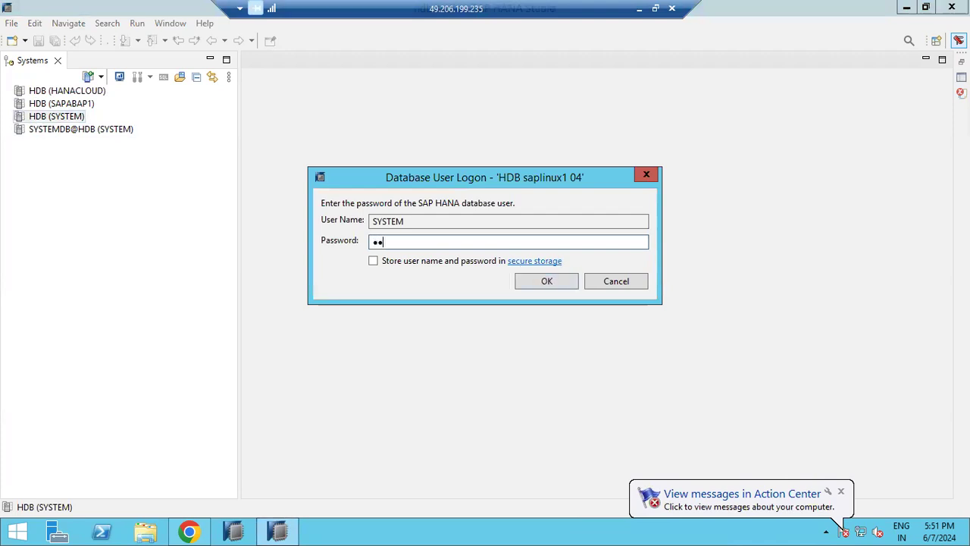
text(••••••)
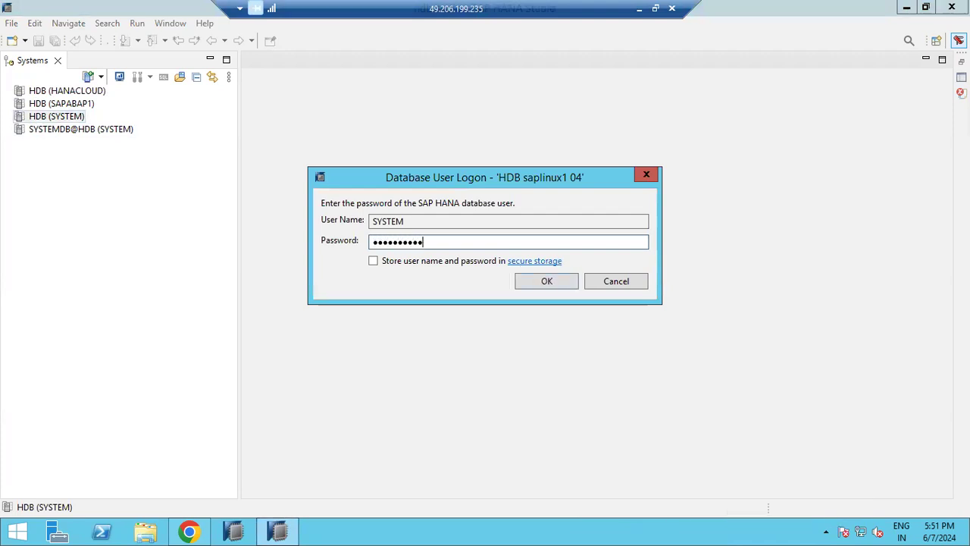
text(••)
key(Return)
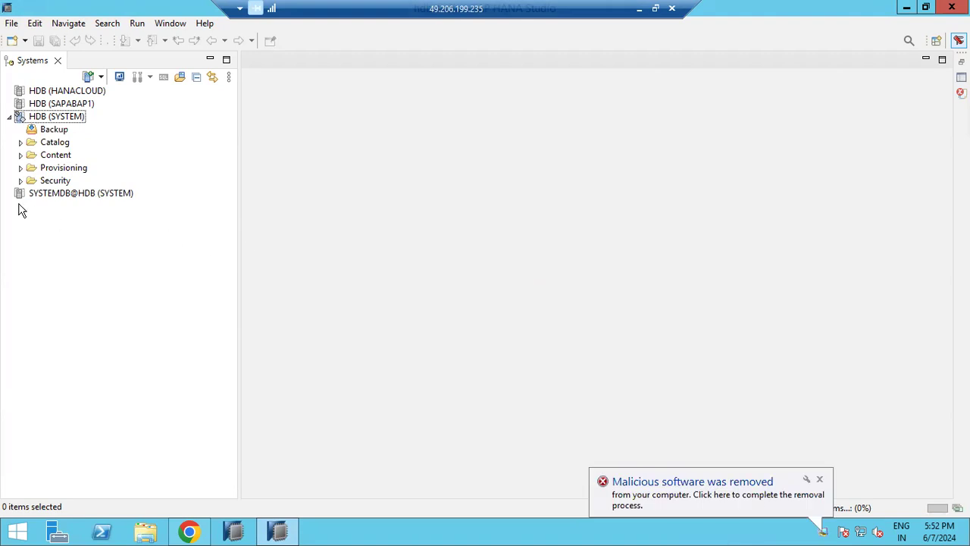
click(39, 119)
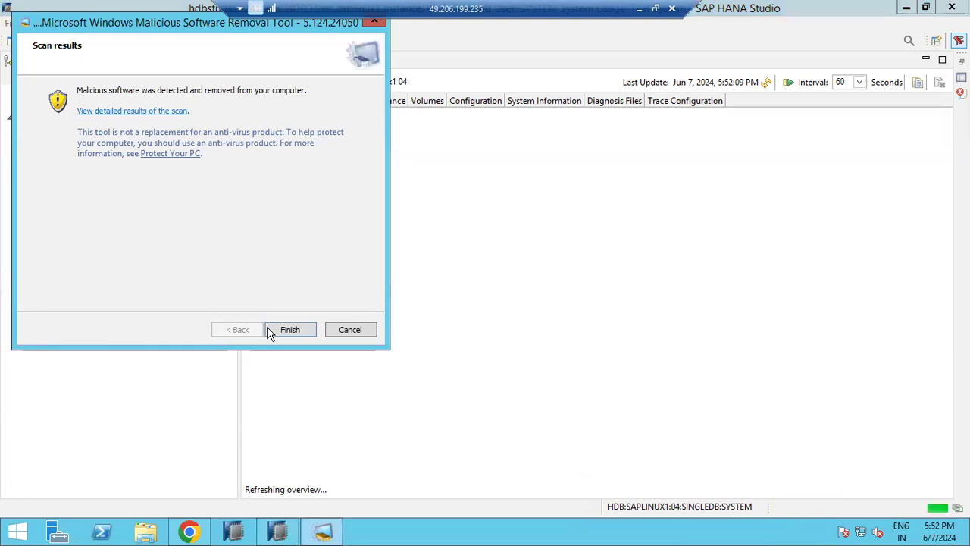
Step: Dismiss the malware scan results and highlight the database version's release and support package
click(306, 331)
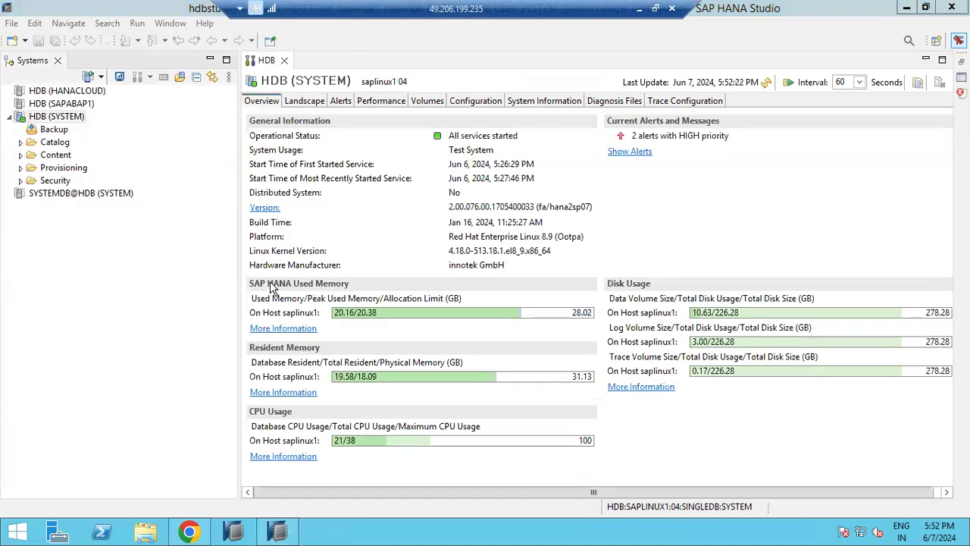
drag(477, 207, 481, 209)
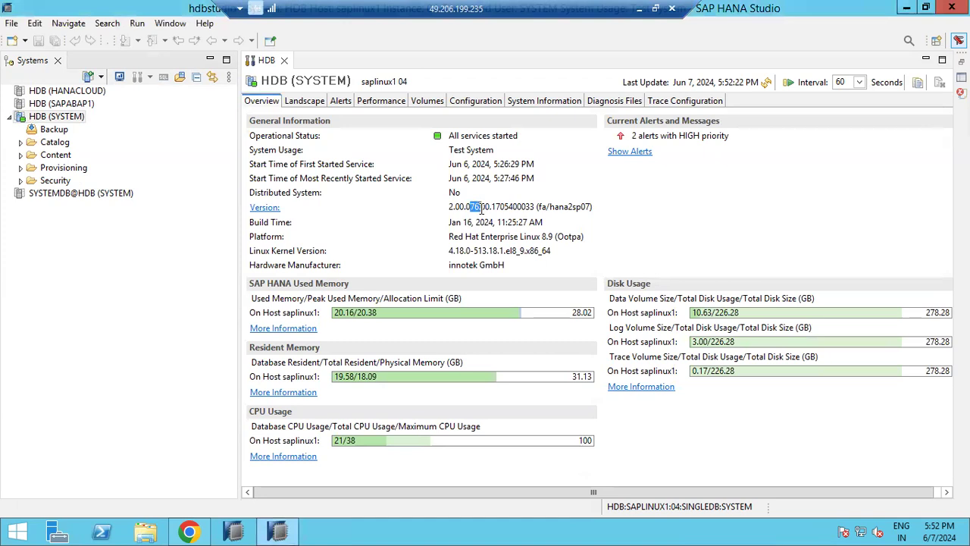
drag(541, 207, 581, 211)
Step: Expand Security > Users under HDB (SYSTEM) and point out the HANACLOUD and HANAREPL users
click(42, 119)
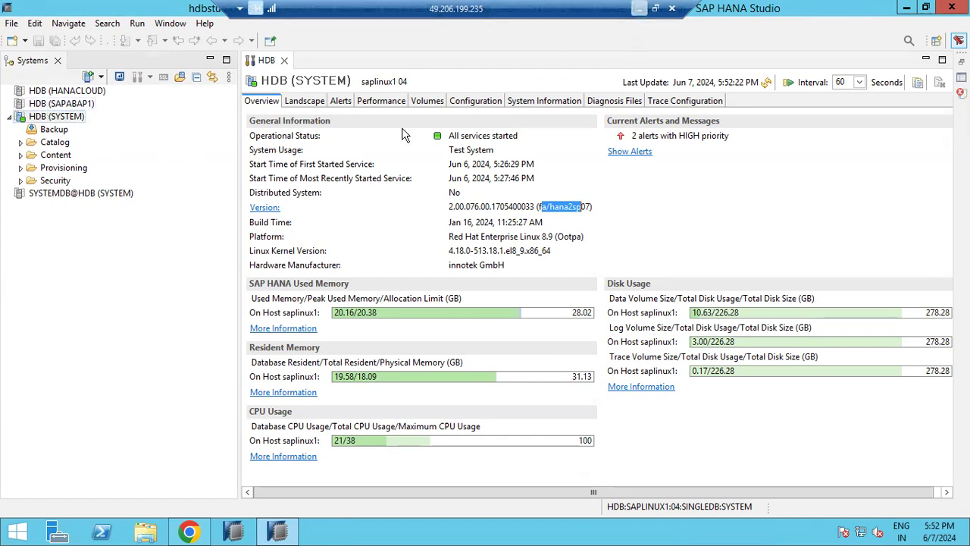
click(20, 182)
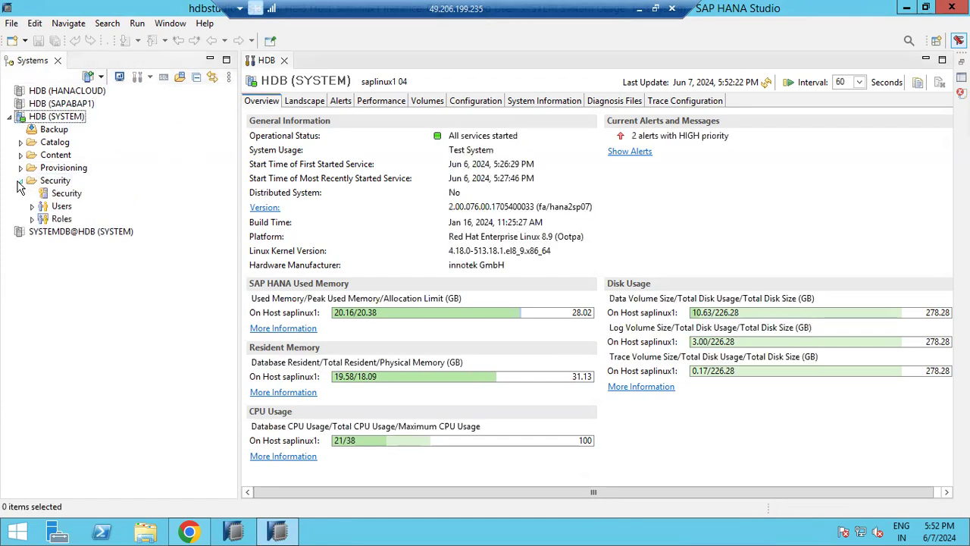
click(32, 206)
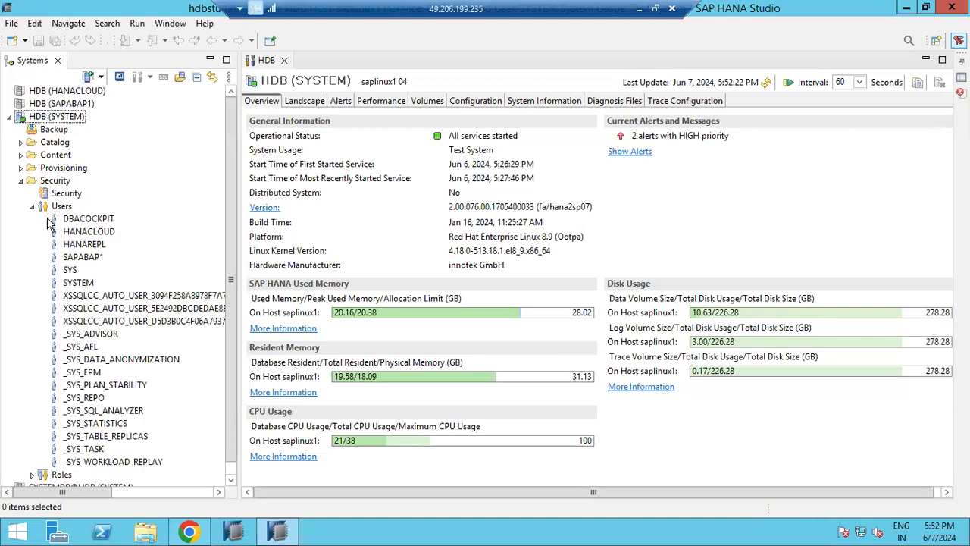
click(84, 231)
click(81, 246)
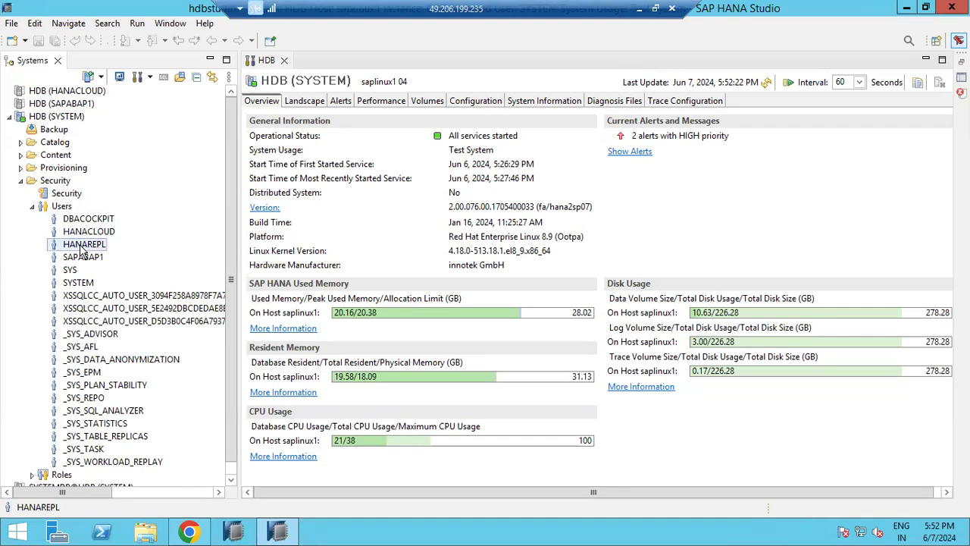
click(84, 232)
click(82, 245)
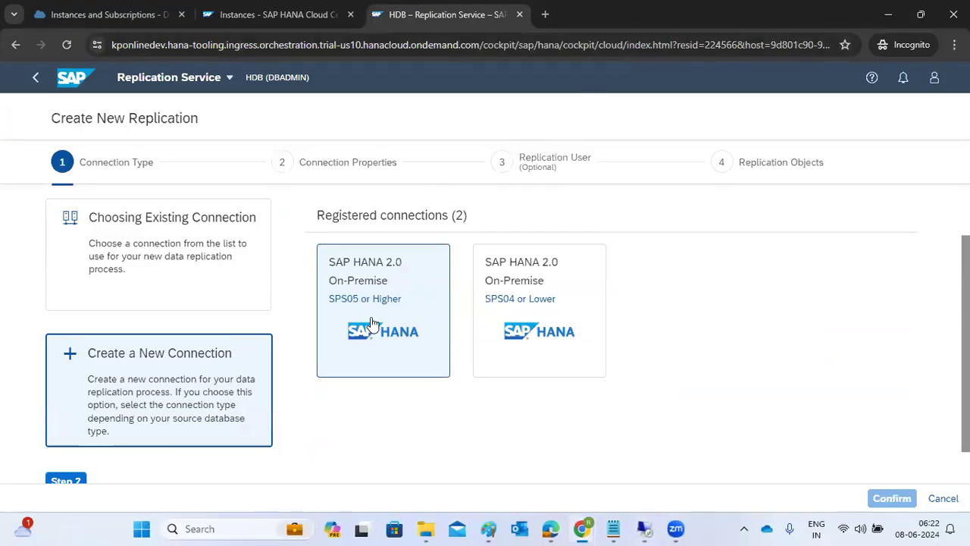
scroll(371, 324, down, 1)
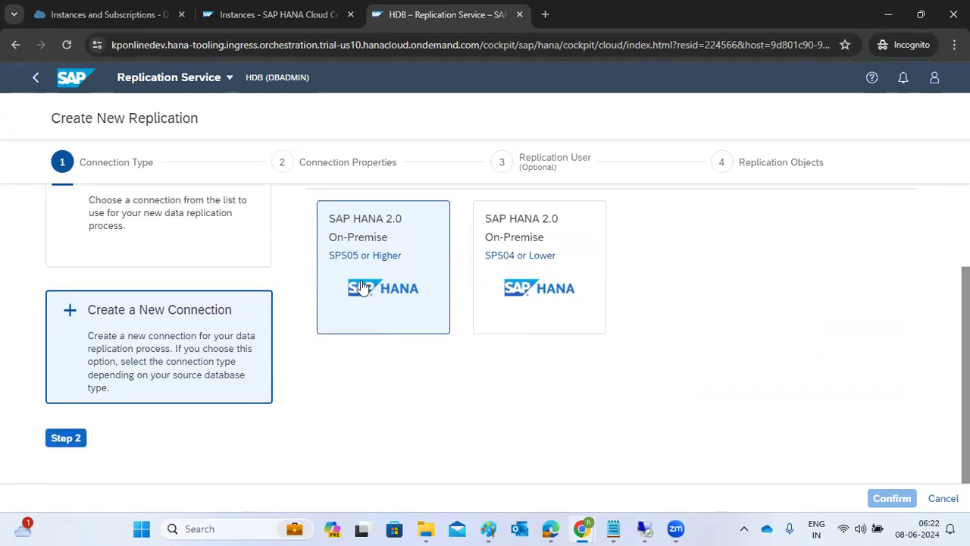
click(66, 442)
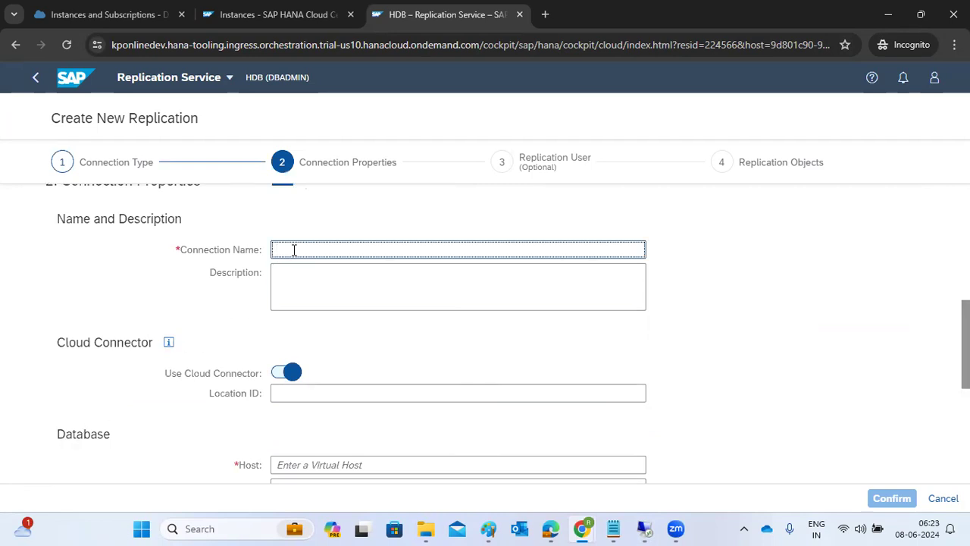
Step: Name the connection HDBTOHANACLOUD and paste the same text as its Description
text(HDBTOHANACLOUD)
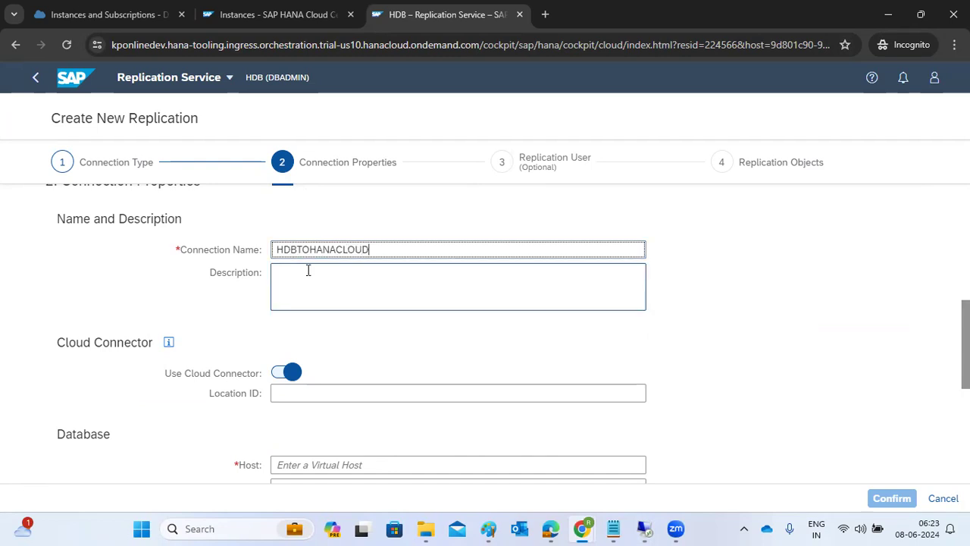
double_click(328, 249)
click(310, 272)
text(HDBTOHANACLOUD)
Step: Focus the database Host field, then switch to the remote server session
scroll(310, 270, down, 1)
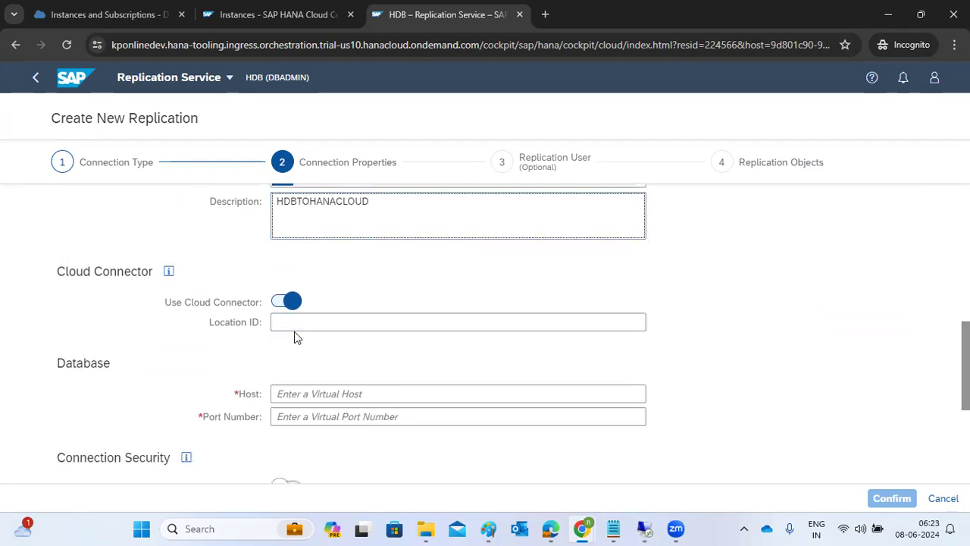
scroll(295, 334, down, 1)
drag(75, 293, 99, 293)
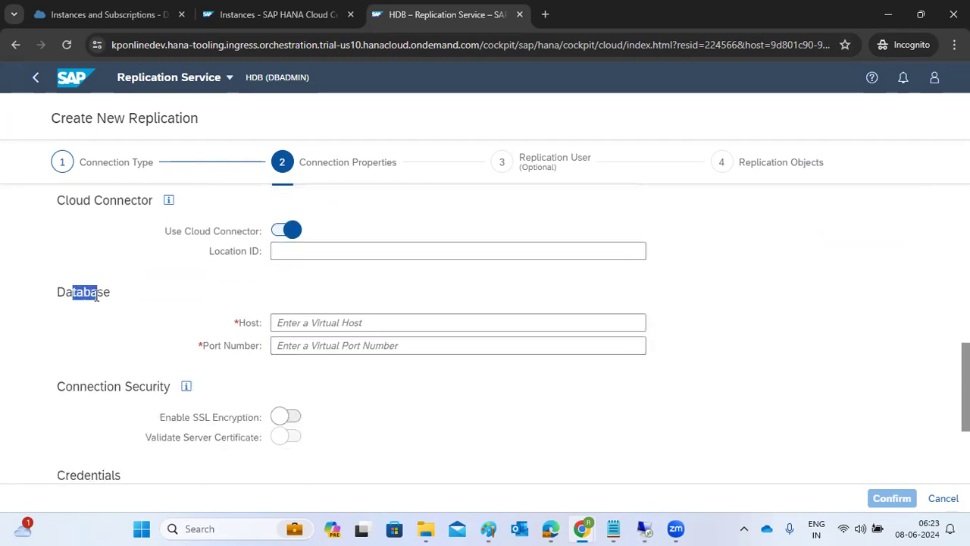
click(287, 322)
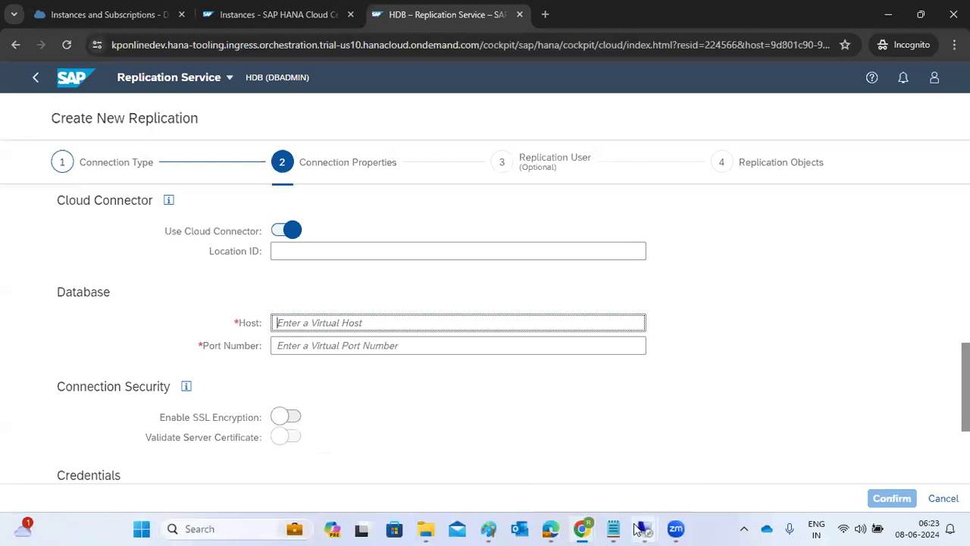
mouse_move(643, 528)
click(682, 462)
Step: In kponlinedev's Cloud To On-Premise mappings, check saplinux1vir:30415 availability, which shows Not Reachable
click(188, 531)
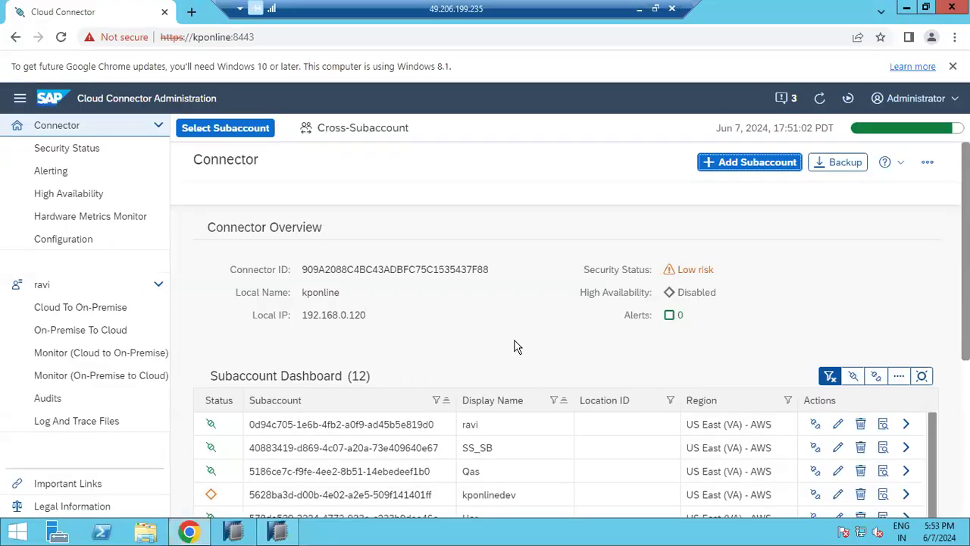
scroll(515, 348, down, 1)
click(907, 426)
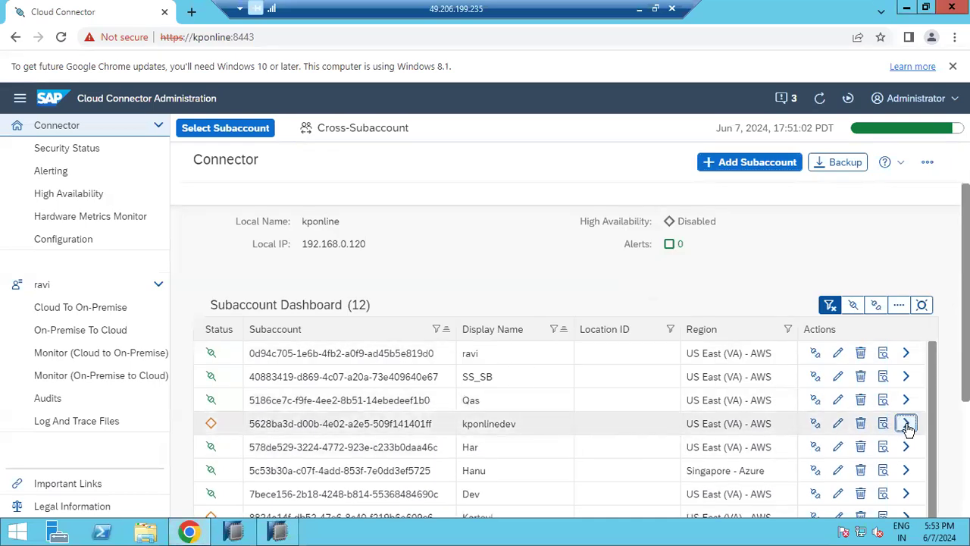
scroll(384, 423, down, 3)
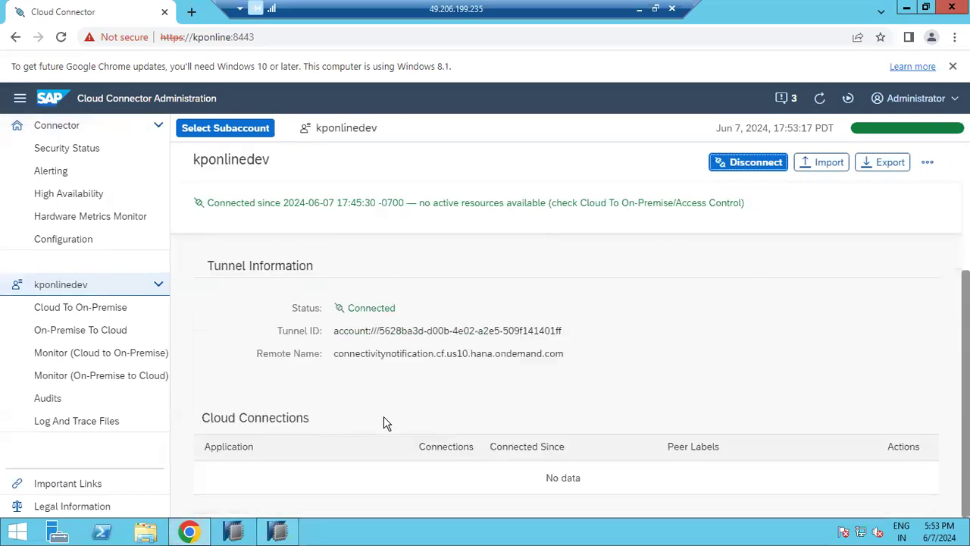
click(59, 310)
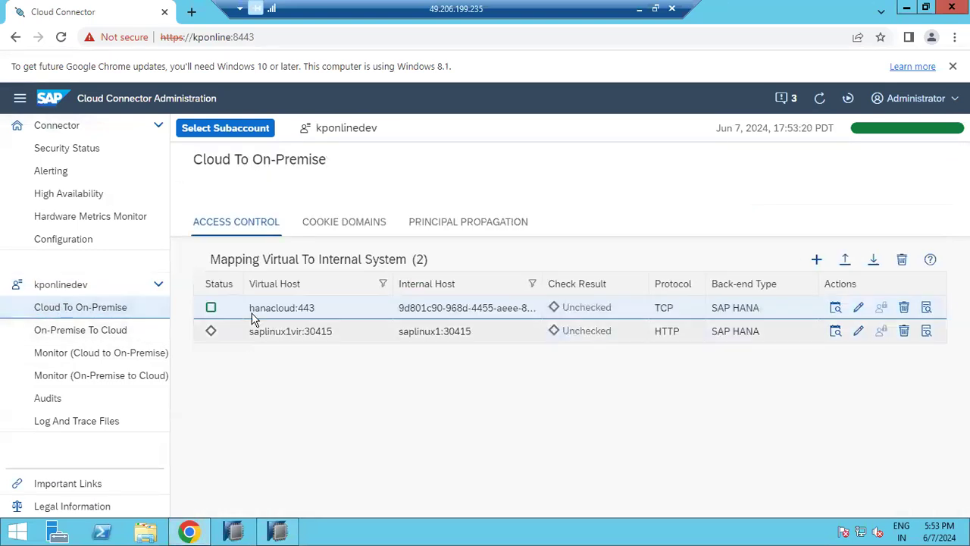
drag(251, 308, 294, 309)
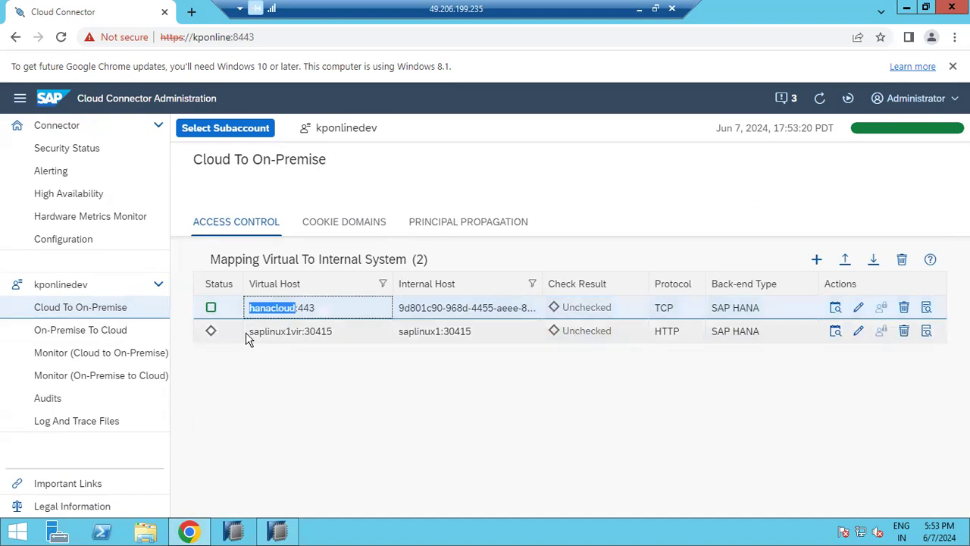
drag(245, 331, 339, 335)
click(835, 331)
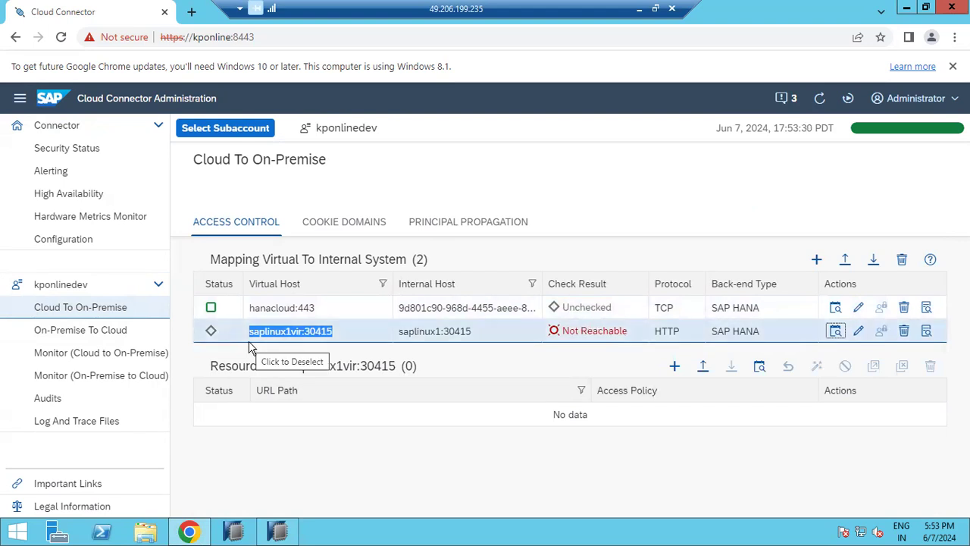
drag(410, 331, 466, 333)
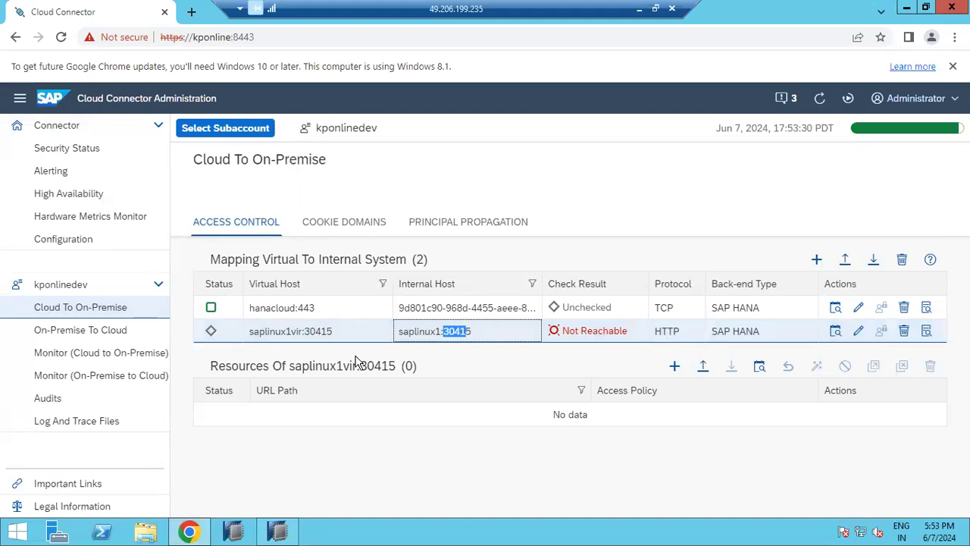
Step: Change the saplinux1vir:30415 mapping's protocol to TCP, save it, and recheck its availability
click(857, 331)
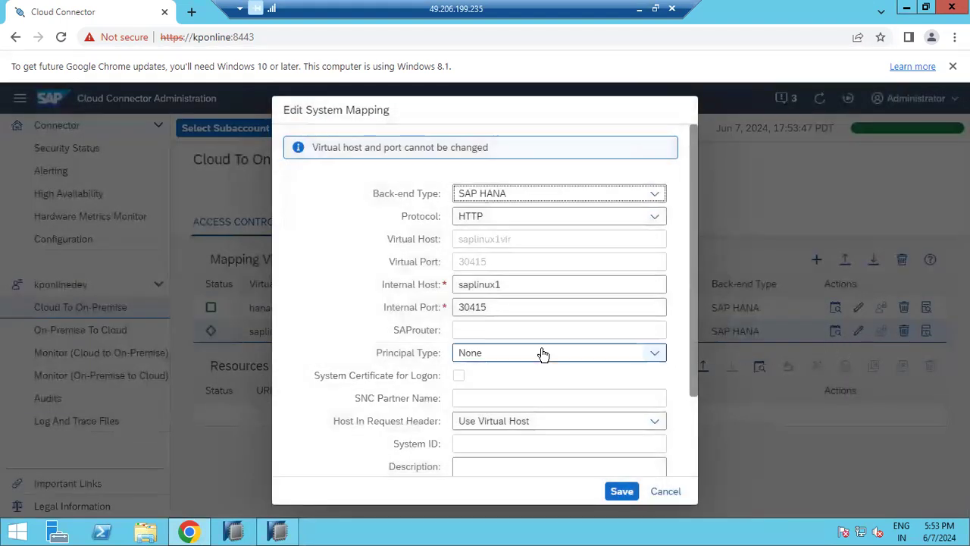
click(648, 218)
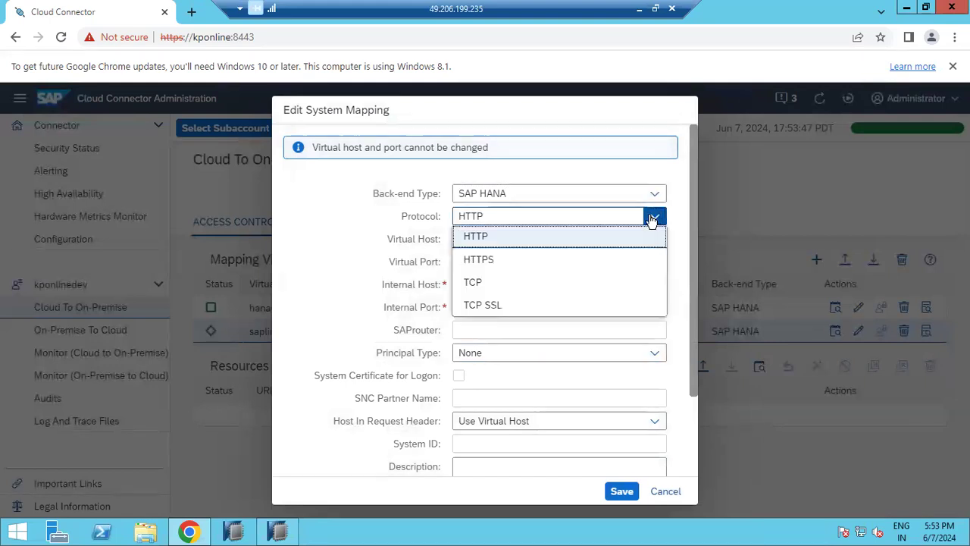
click(465, 281)
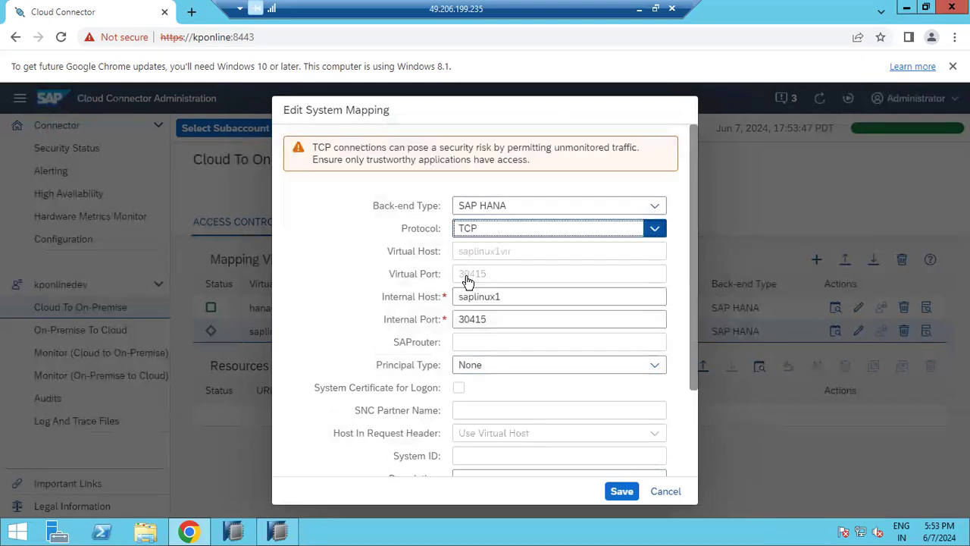
click(617, 493)
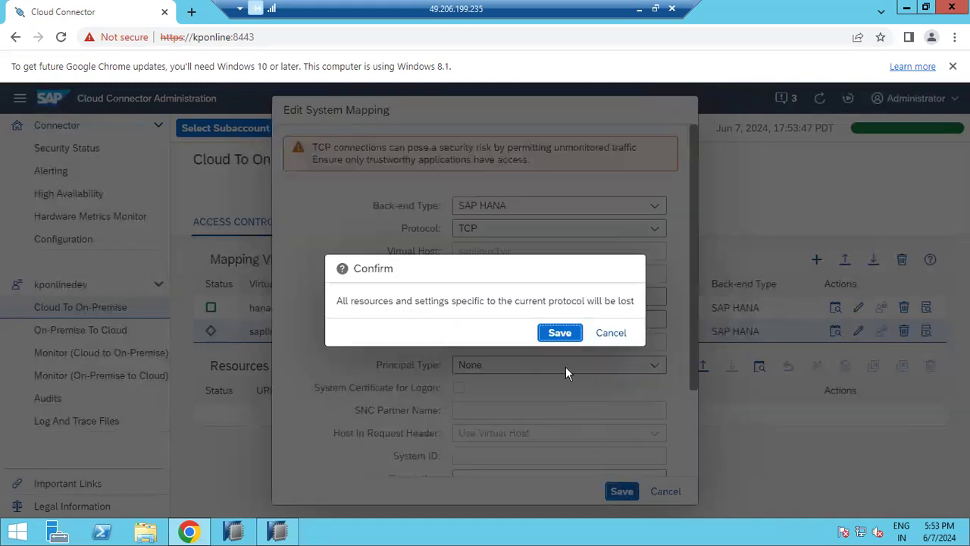
click(559, 331)
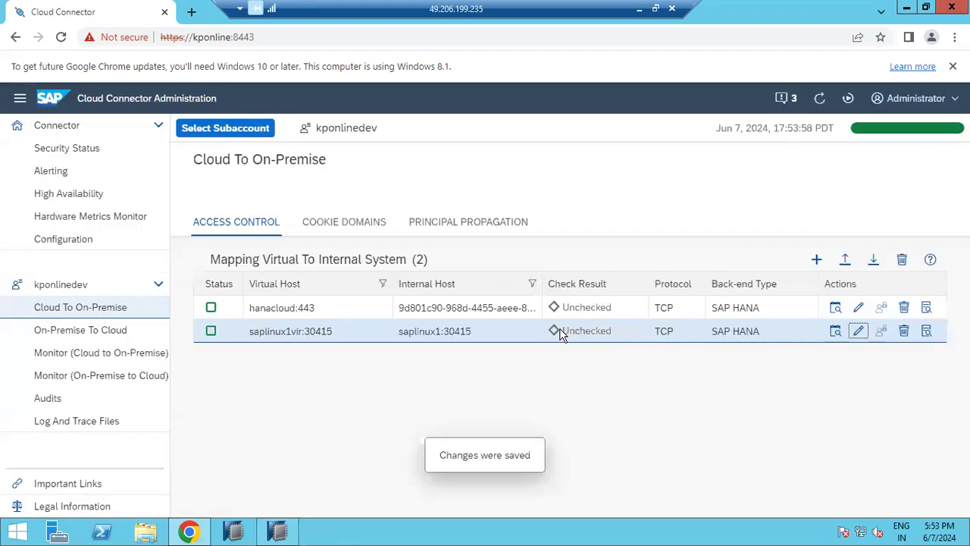
click(834, 331)
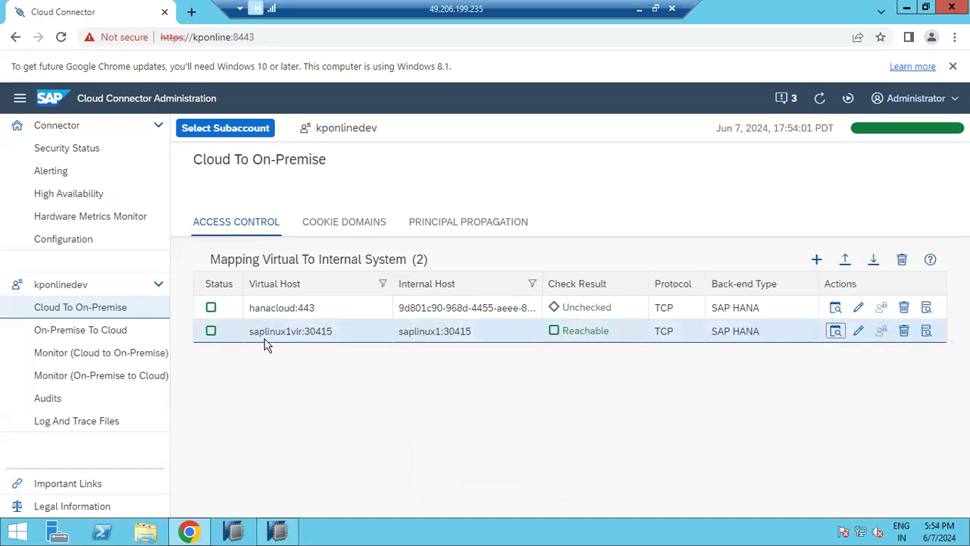
Step: Copy the virtual host name saplinux1vir and return to the local browser
drag(251, 331, 465, 334)
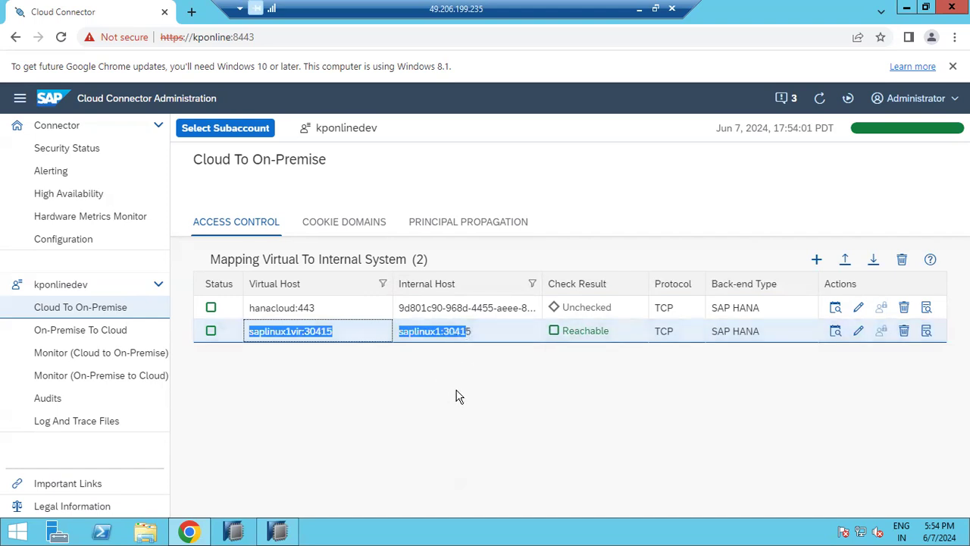
click(458, 396)
drag(247, 333, 302, 333)
key(ctrl+c)
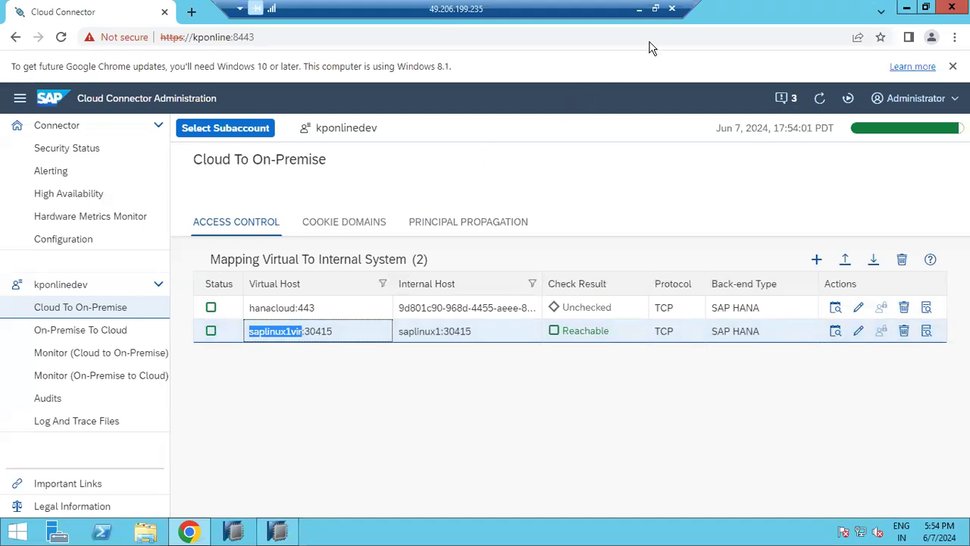
click(638, 9)
Step: Enter saplinux1vir as Host and 30415 as Port Number, verifying the port in Cloud Connector
click(444, 322)
key(ctrl+v)
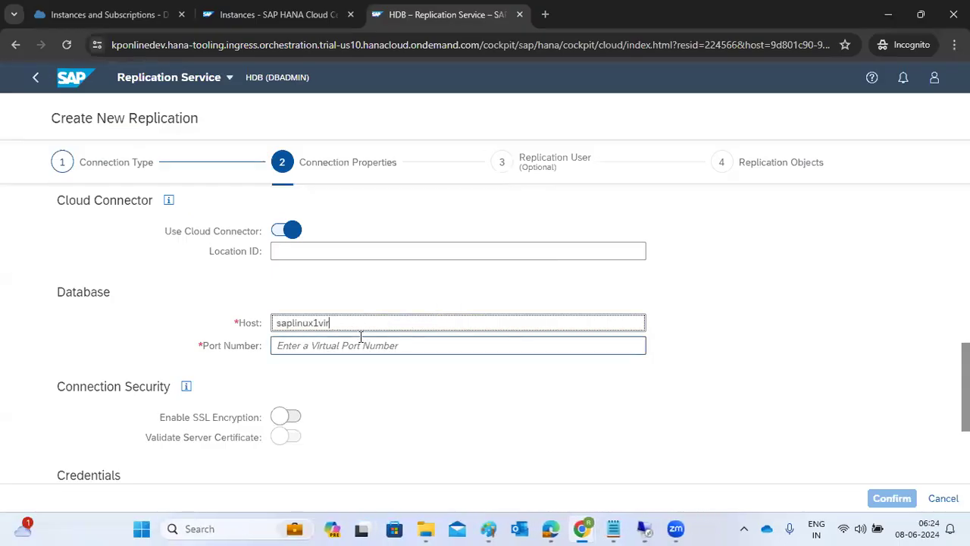
click(354, 336)
text(304)
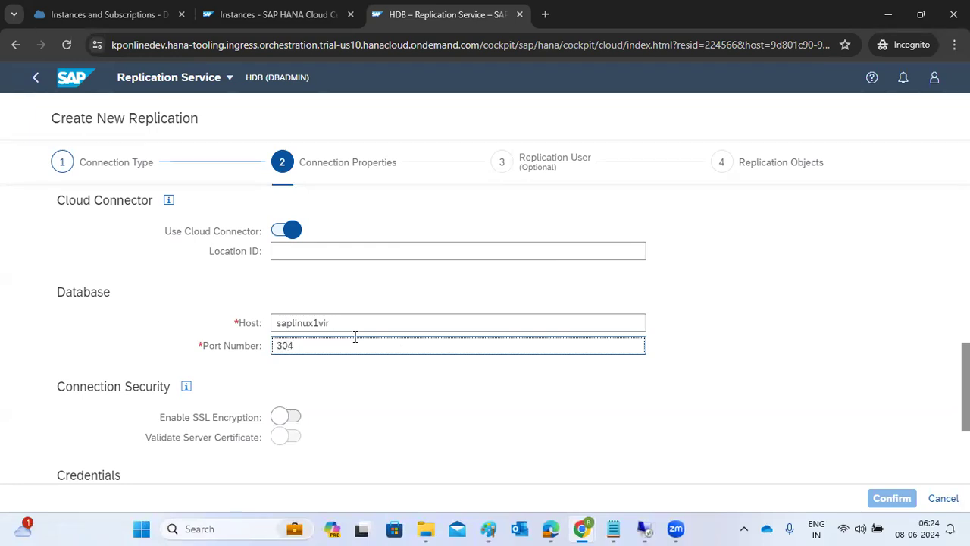
click(644, 529)
click(705, 443)
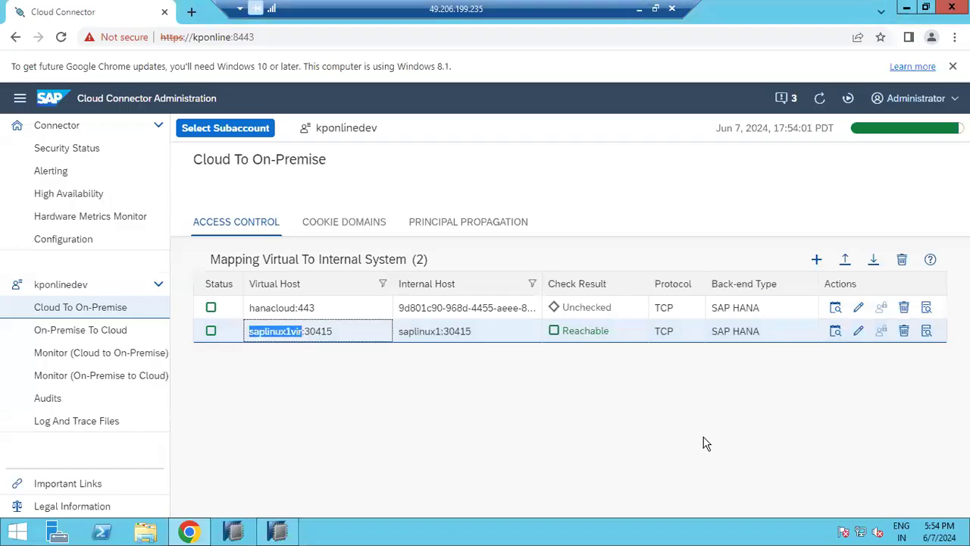
click(638, 8)
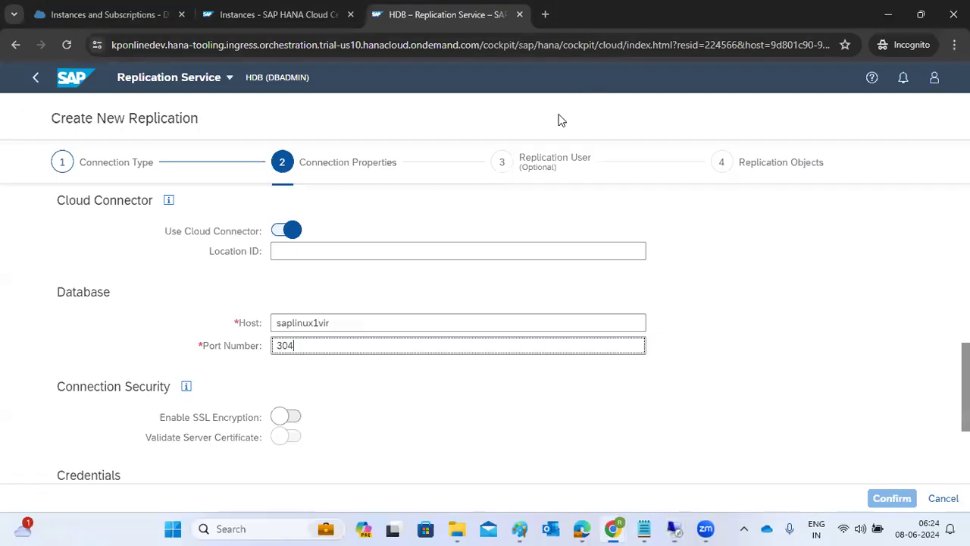
text(5)
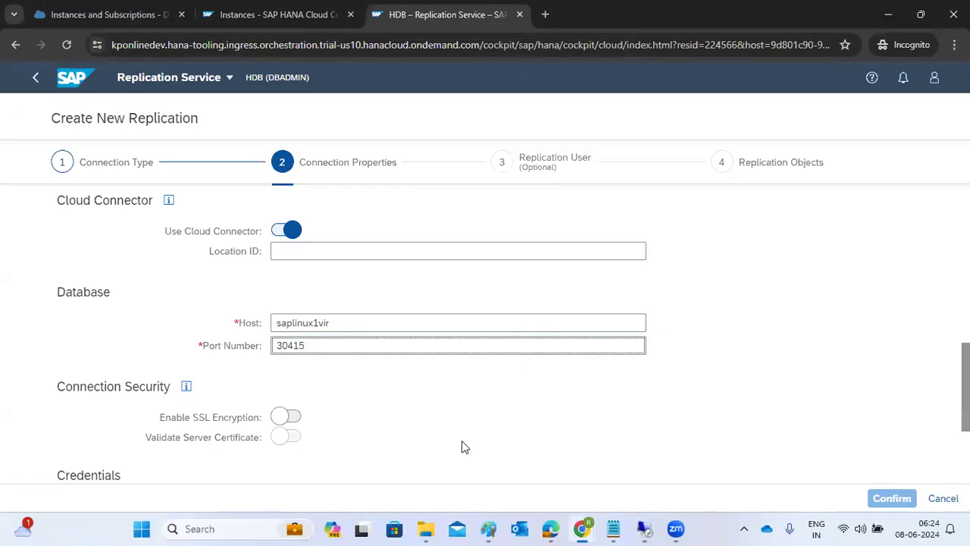
scroll(415, 451, down, 2)
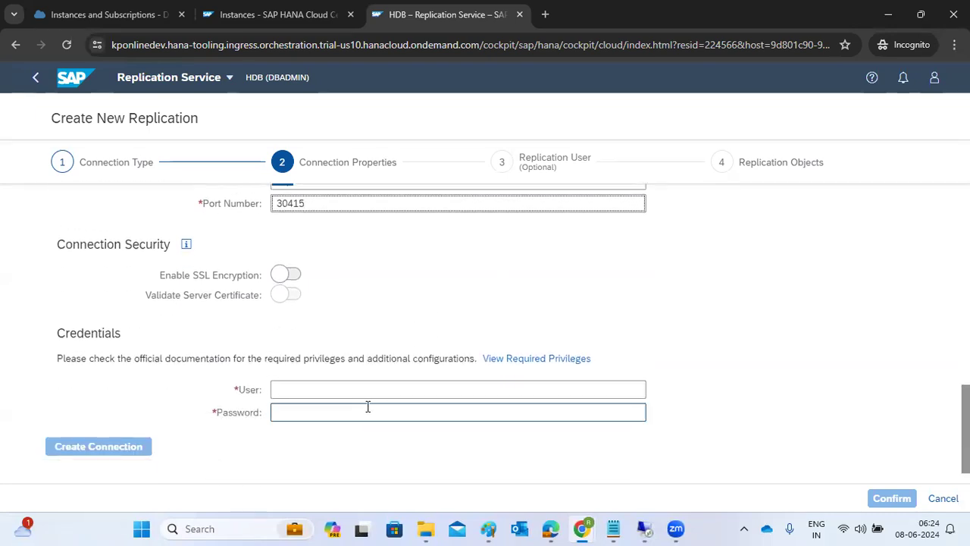
Step: Review the required privileges the source database user needs, then close the popover
scroll(371, 286, up, 1)
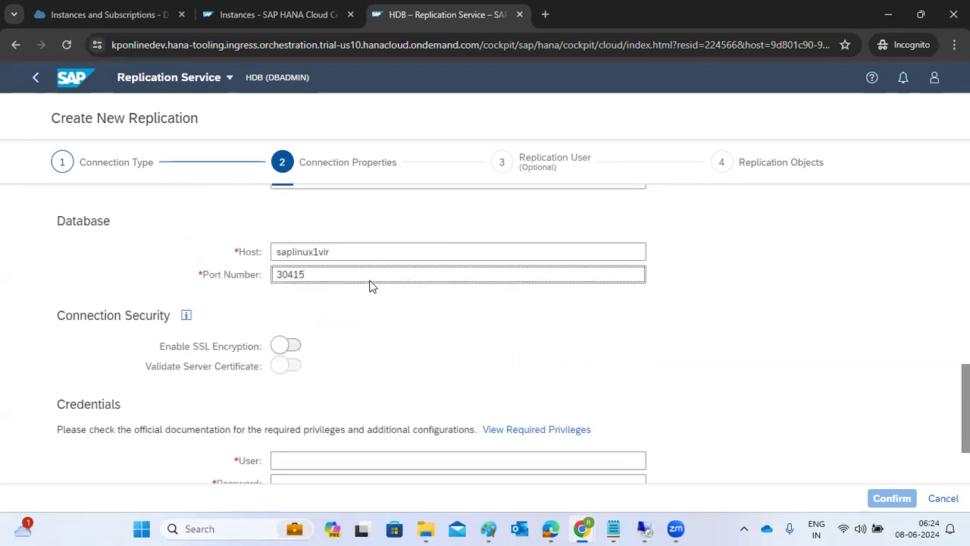
scroll(374, 334, down, 1)
scroll(375, 334, down, 1)
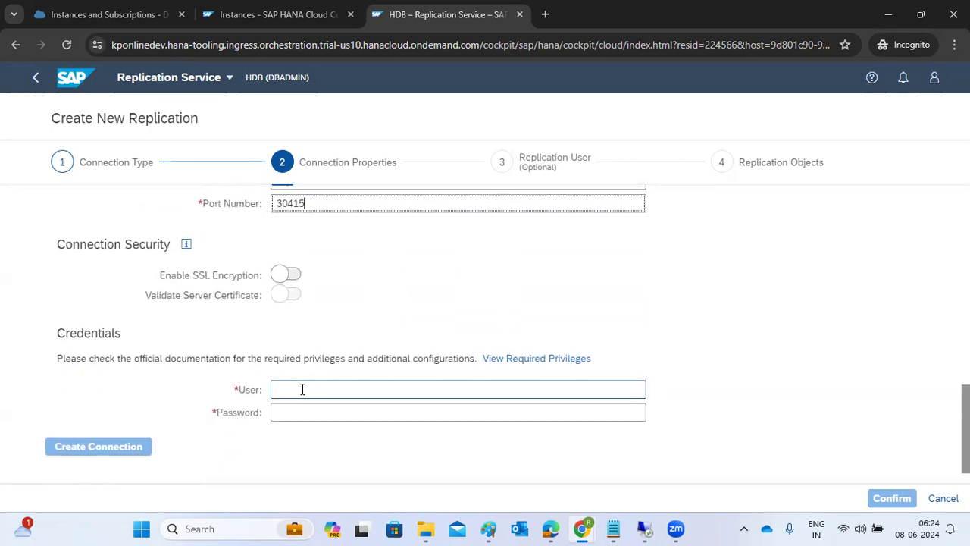
click(561, 362)
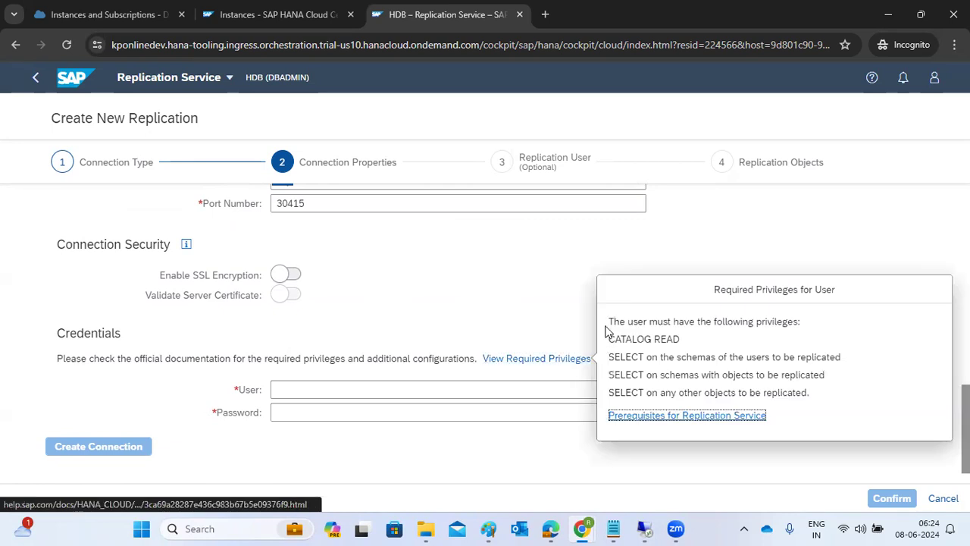
drag(609, 320, 817, 398)
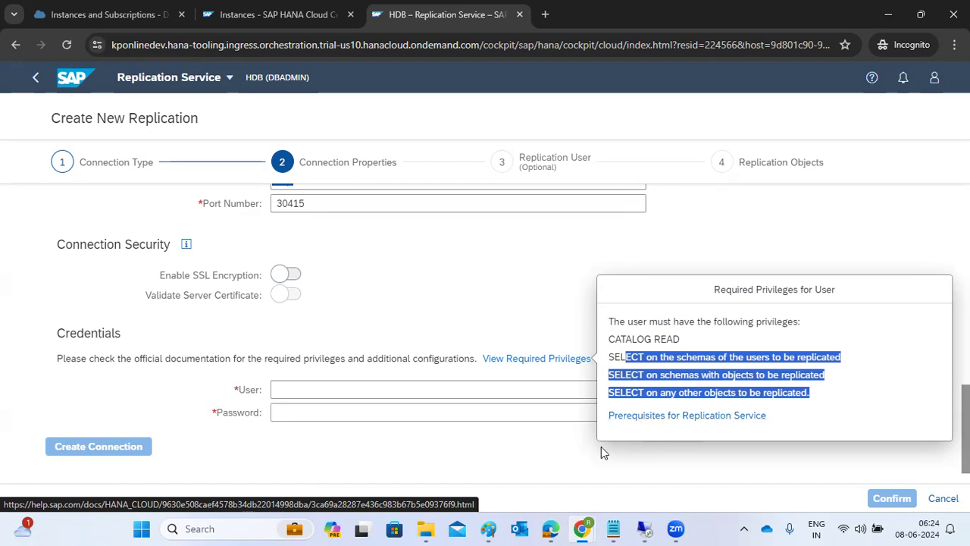
click(494, 466)
Step: Enter HANAREPL as the credentials user and type the user's password
click(441, 389)
text(HANA)
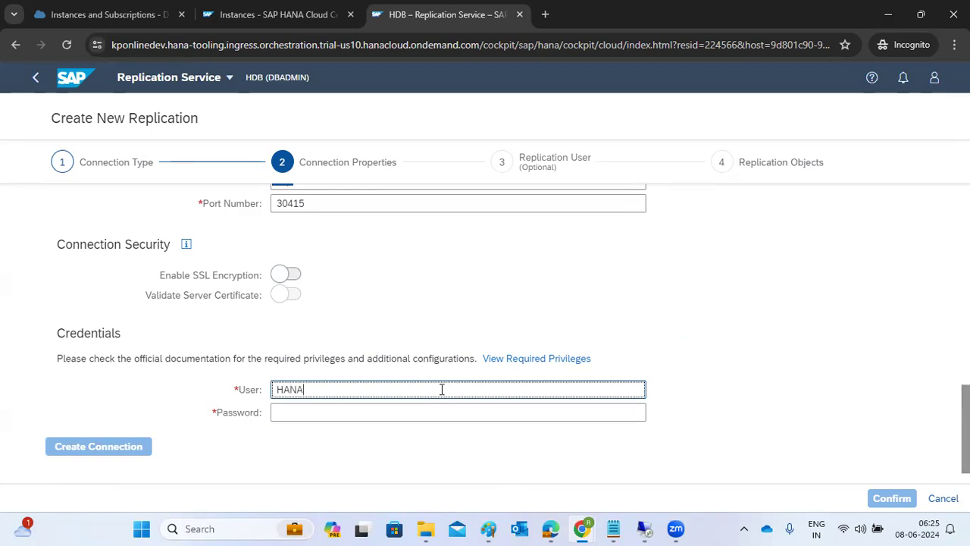
text(REPL)
key(Tab)
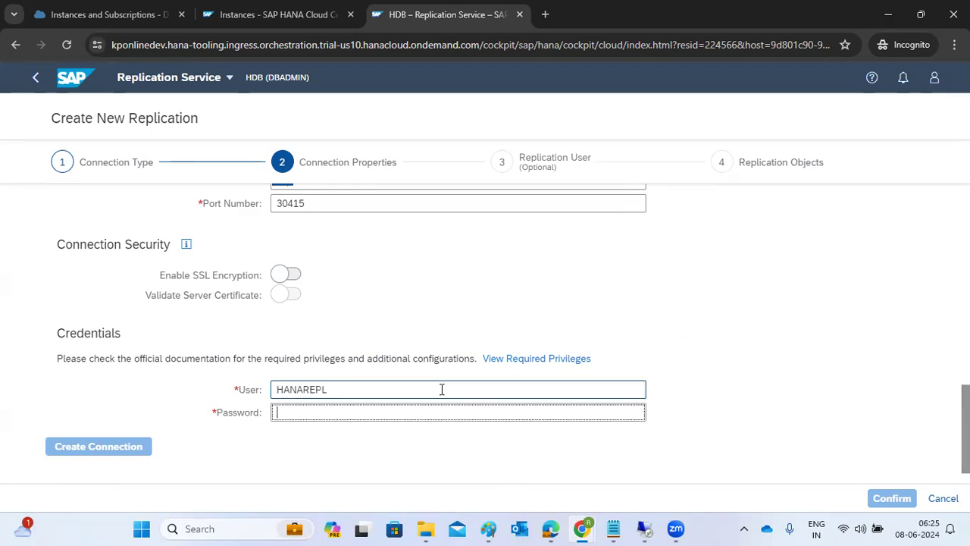
text(••)
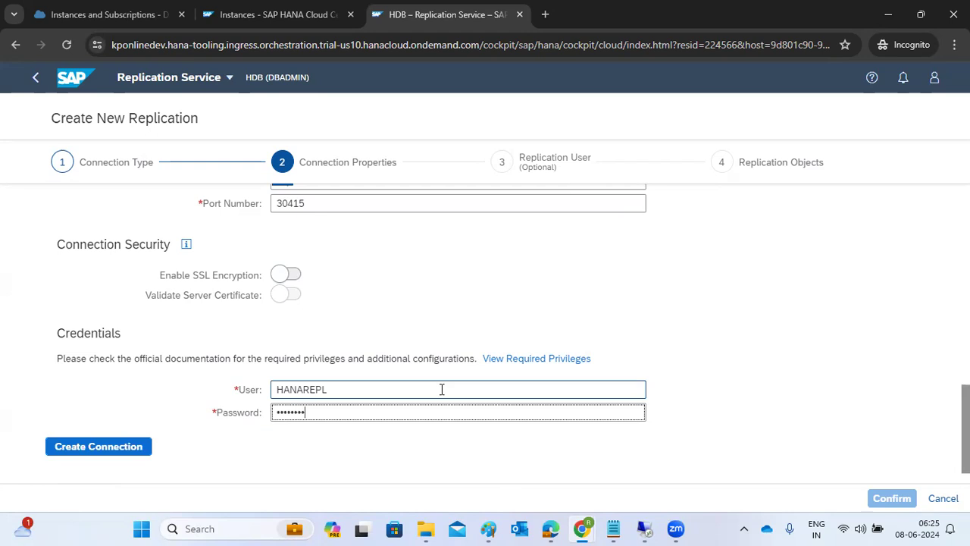
text(•)
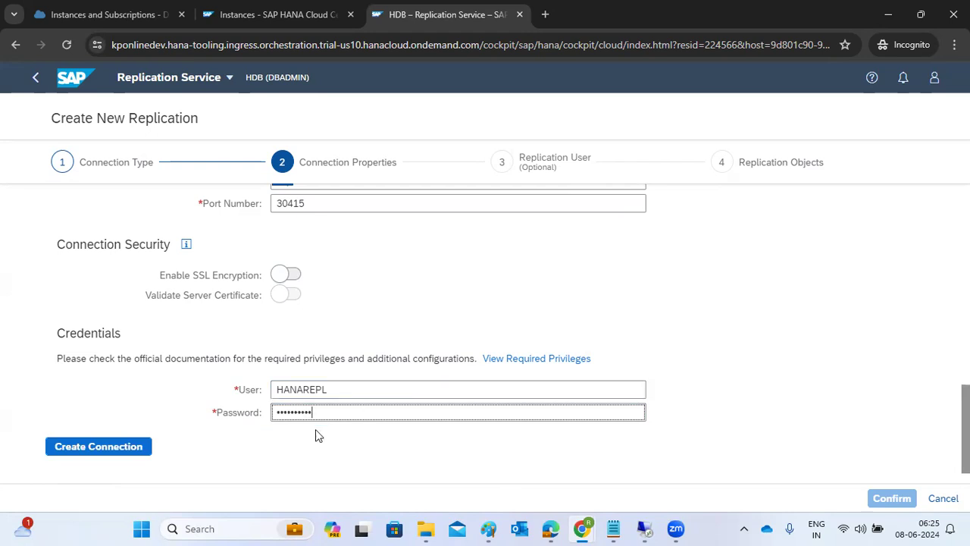
Step: Create connection HDBTOHANACLOUD and select HANACLOUD from the candidate users for replication
click(70, 449)
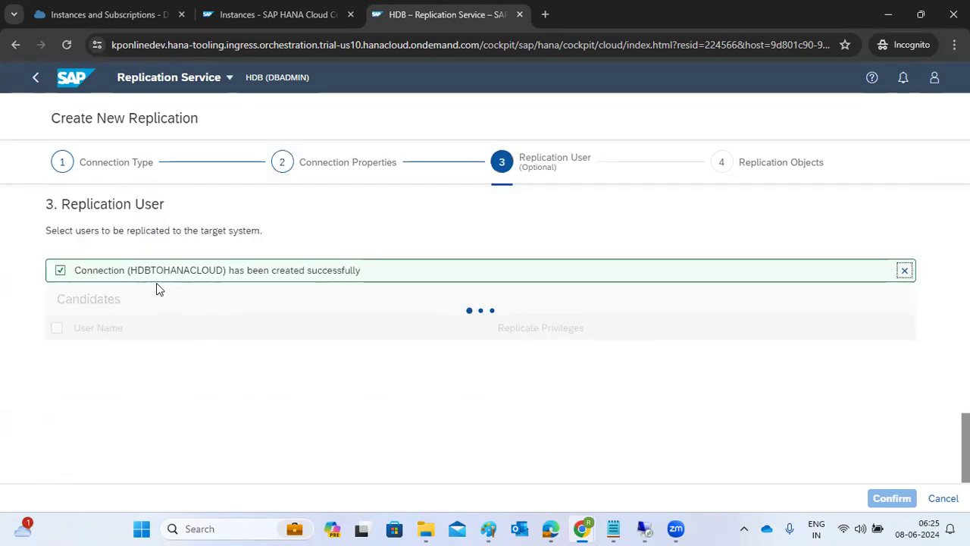
drag(149, 270, 363, 273)
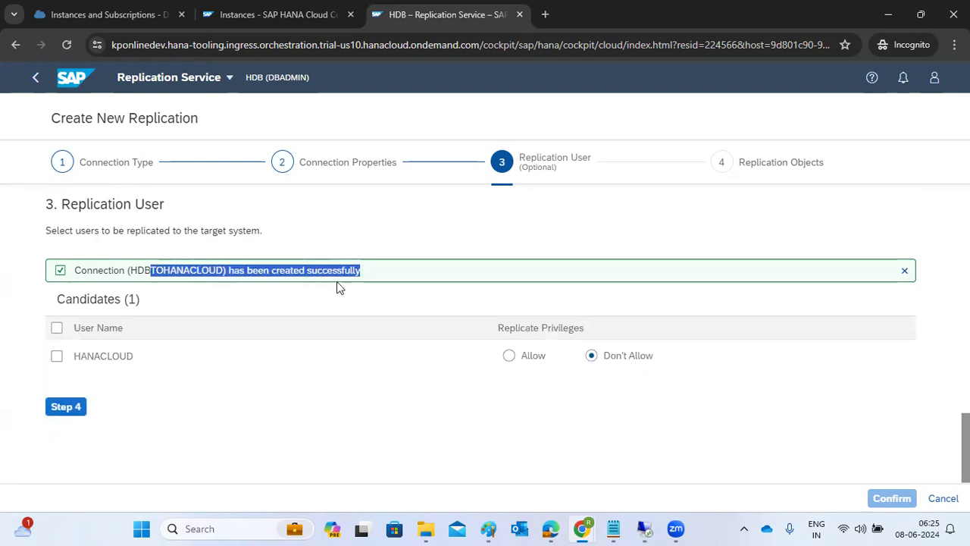
click(54, 335)
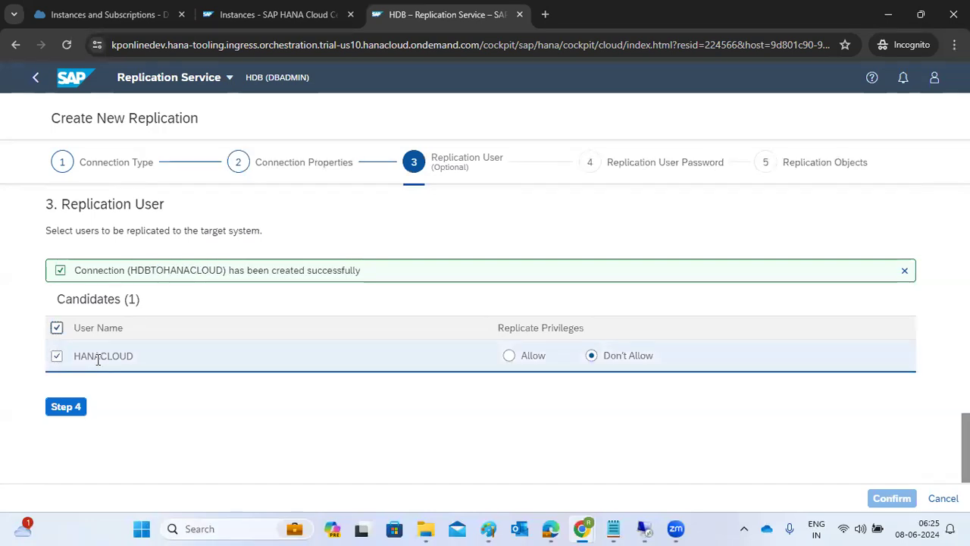
drag(97, 359, 93, 357)
Step: Allow HANACLOUD's privileges to be replicated, set and confirm its password, then go on to replication objects
click(508, 357)
click(71, 409)
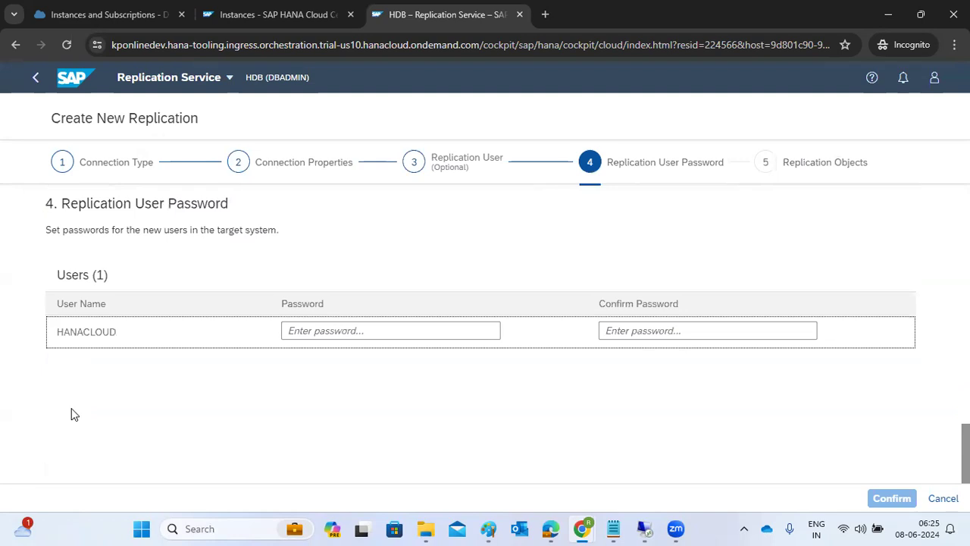
click(312, 332)
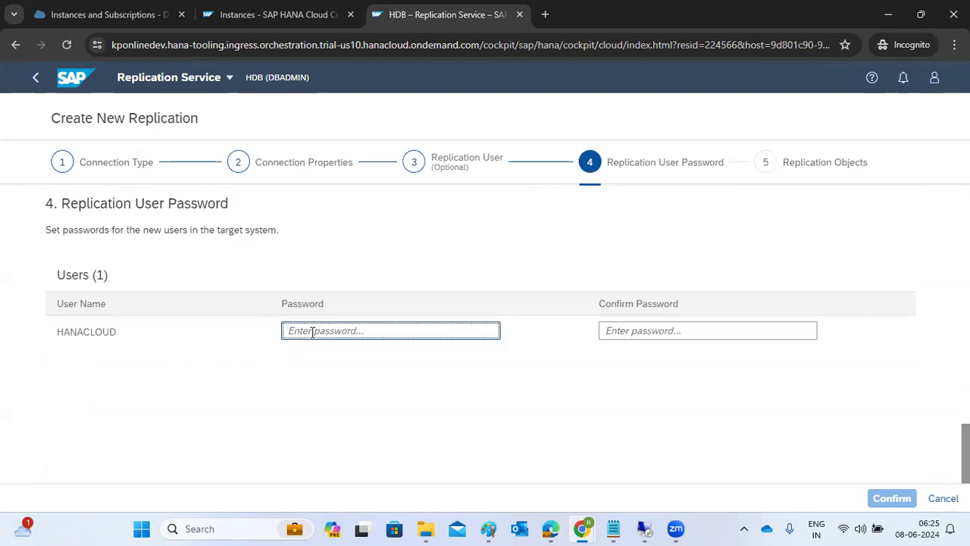
text(Ha•••••••)
key(Tab)
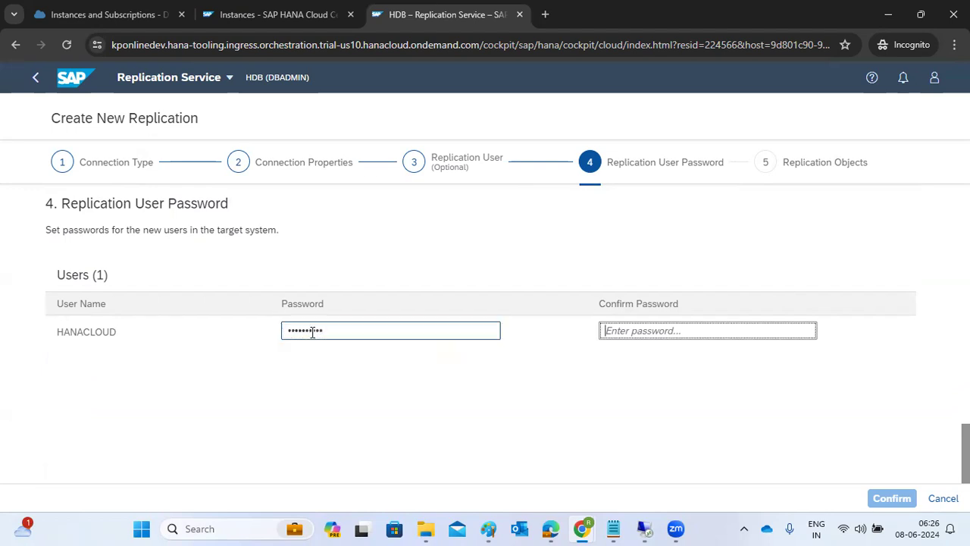
text(Ha)
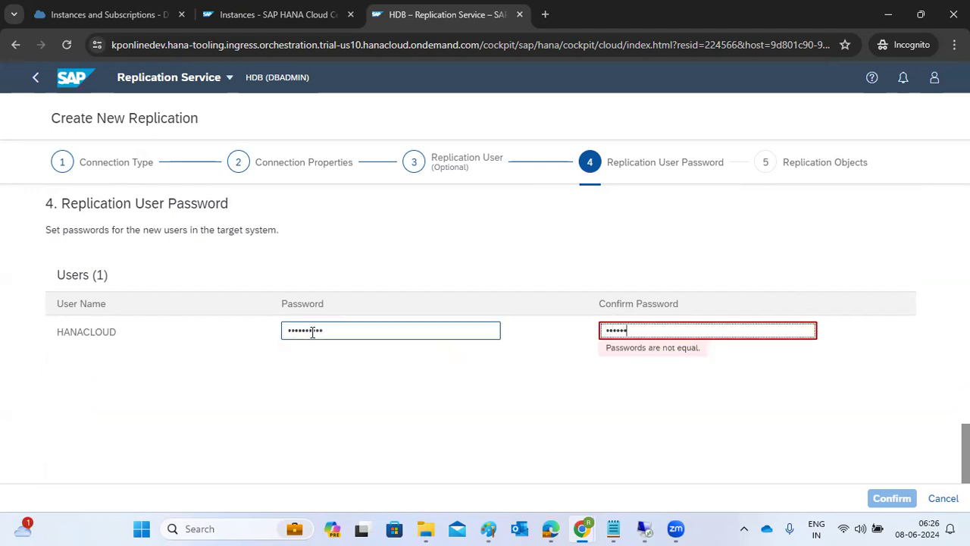
text(••)
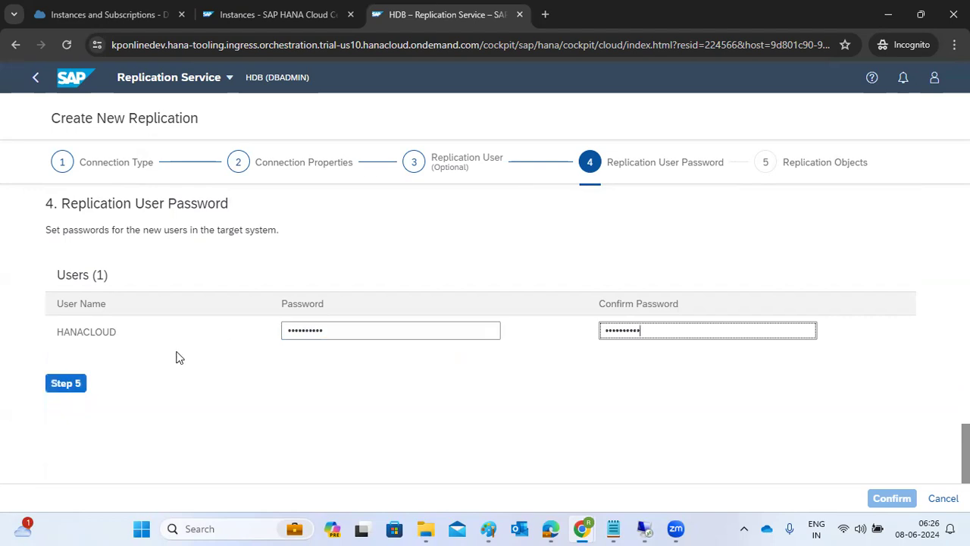
click(66, 377)
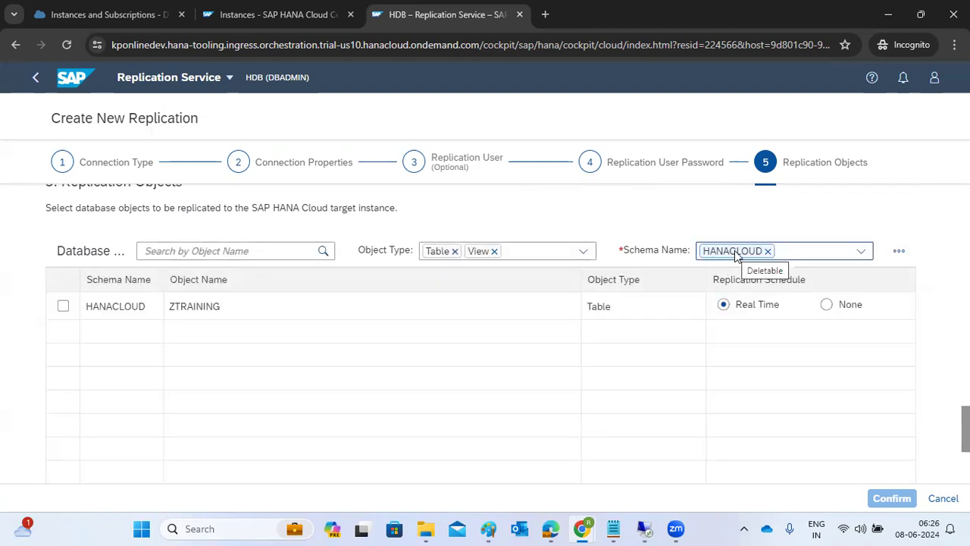
Step: Check schema HANACLOUD, select table ZTRAINING for real-time replication, and confirm
click(861, 253)
click(861, 254)
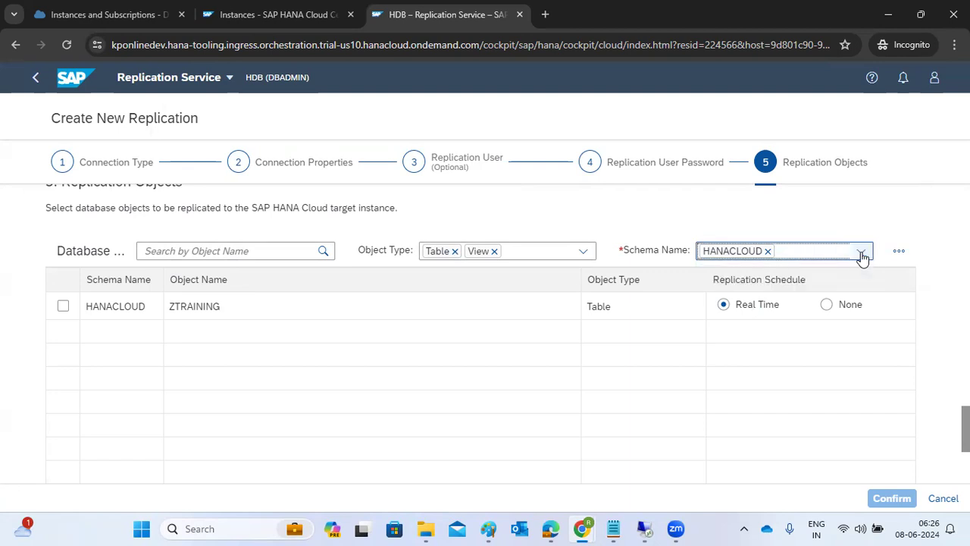
drag(639, 251, 662, 250)
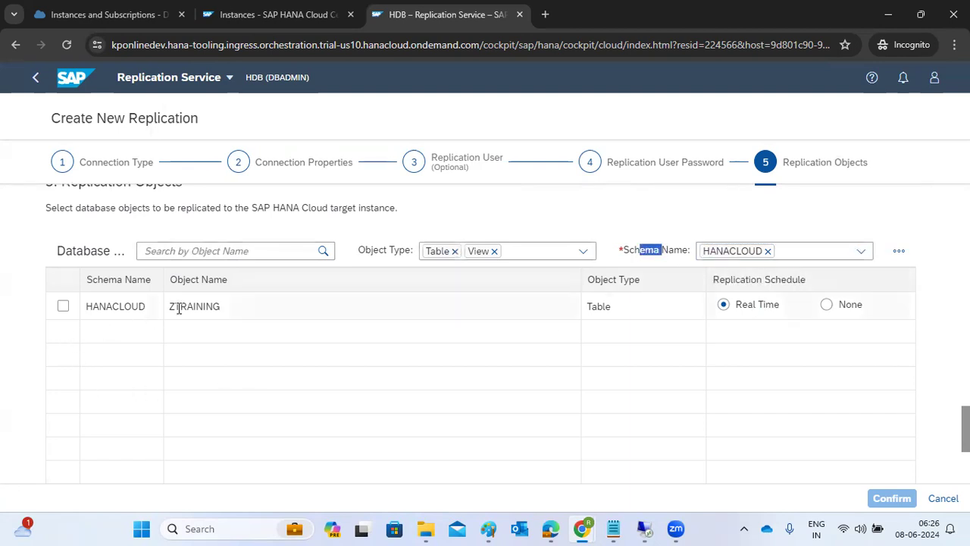
drag(171, 306, 221, 307)
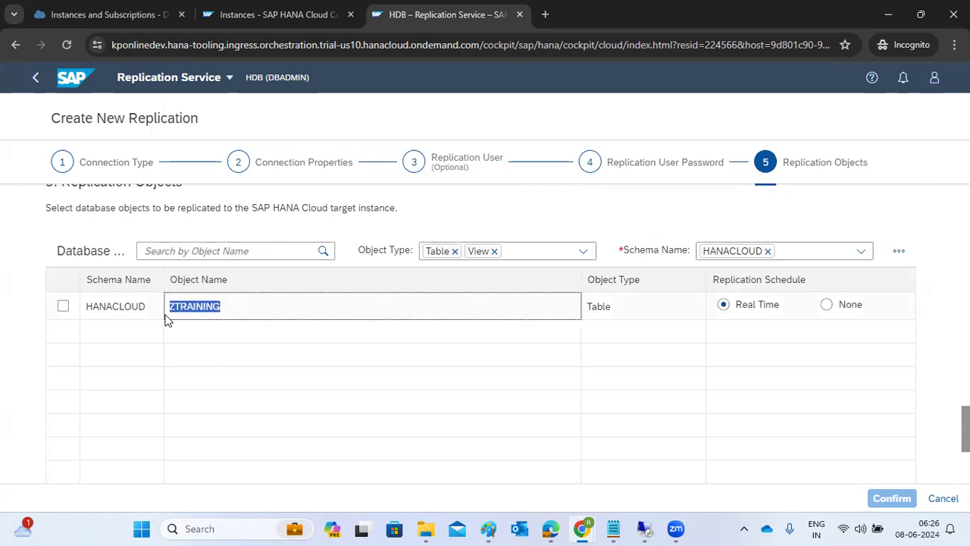
click(63, 306)
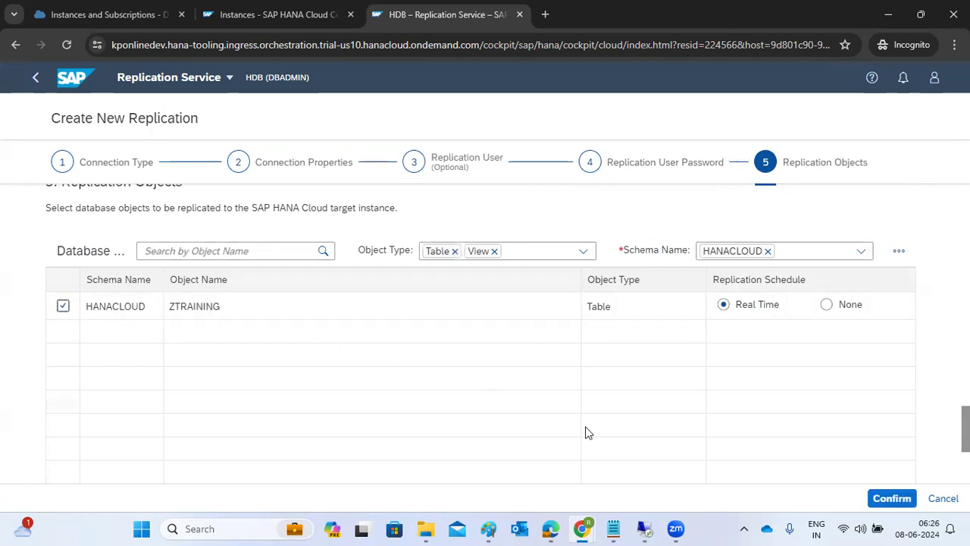
click(885, 498)
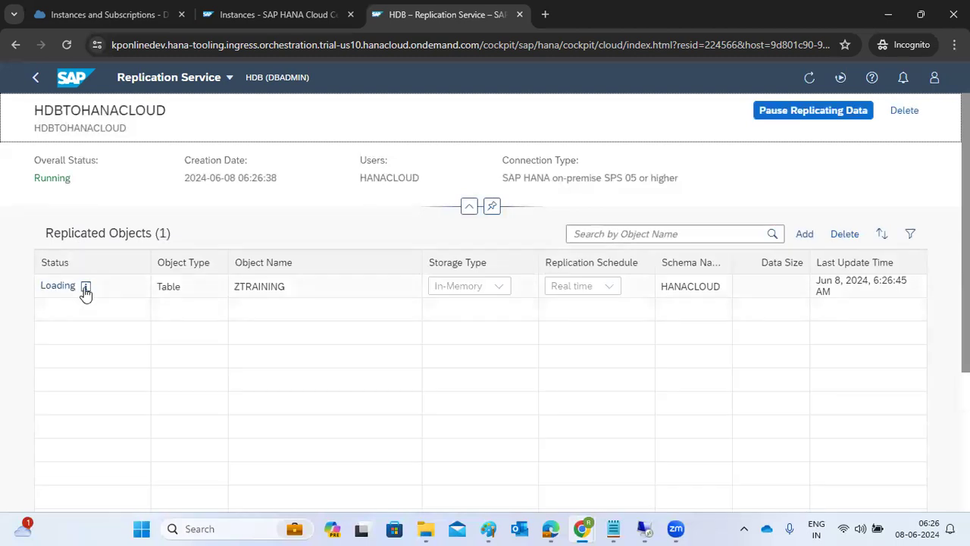
Step: Read the Initial Loading status details for ZTRAINING and check its replication schedule
click(86, 290)
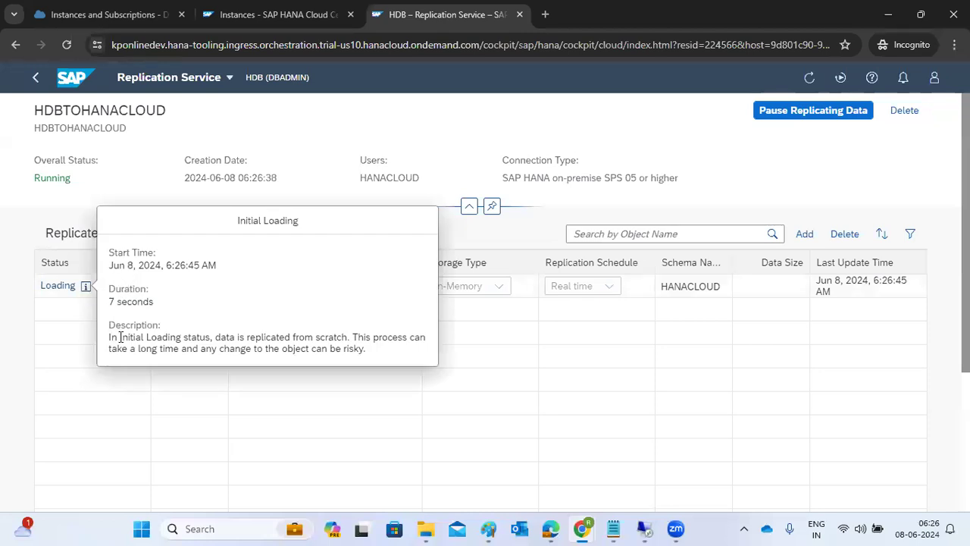
drag(119, 342, 346, 341)
click(299, 389)
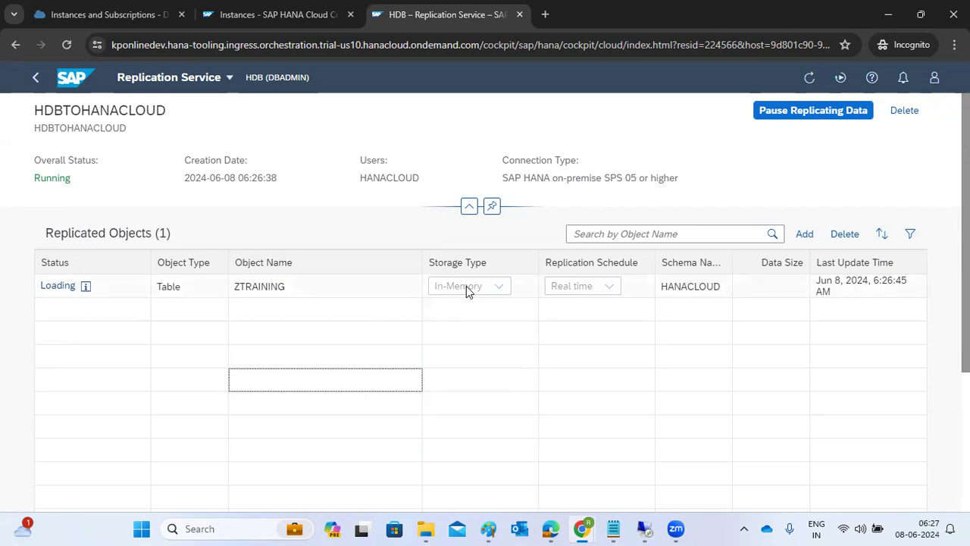
click(575, 292)
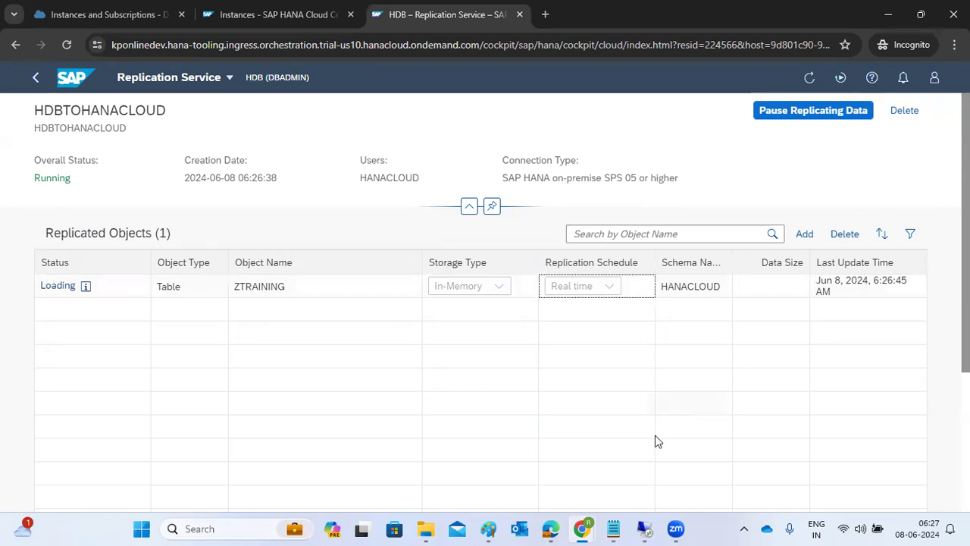
Step: Switch to the Cloud Connector remote session and bring SAP HANA Studio forward
mouse_move(645, 524)
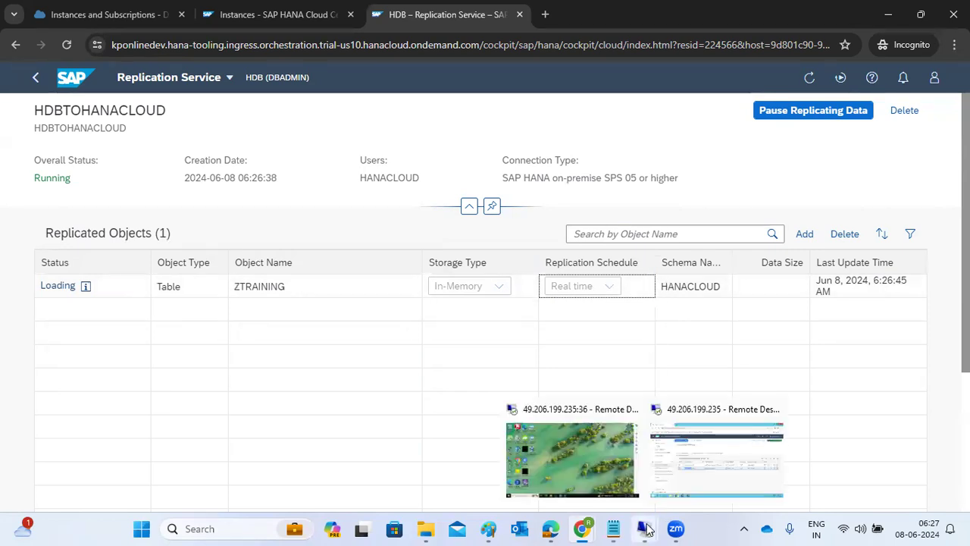
click(679, 466)
click(281, 534)
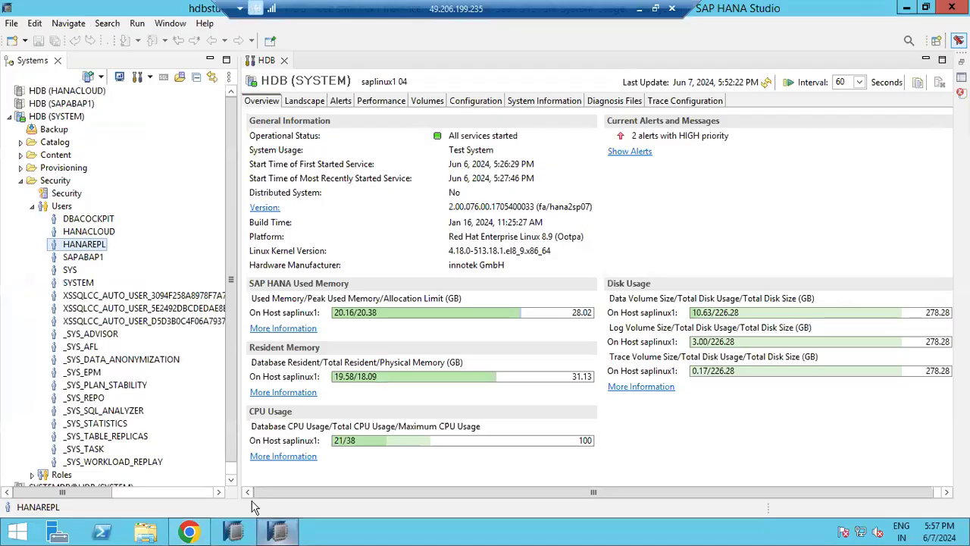
Step: Under SYSTEM, add USR02 (SAPABAP1) with grantable SELECT to HANACLOUD and deploy; it fails as not authorized
double_click(69, 232)
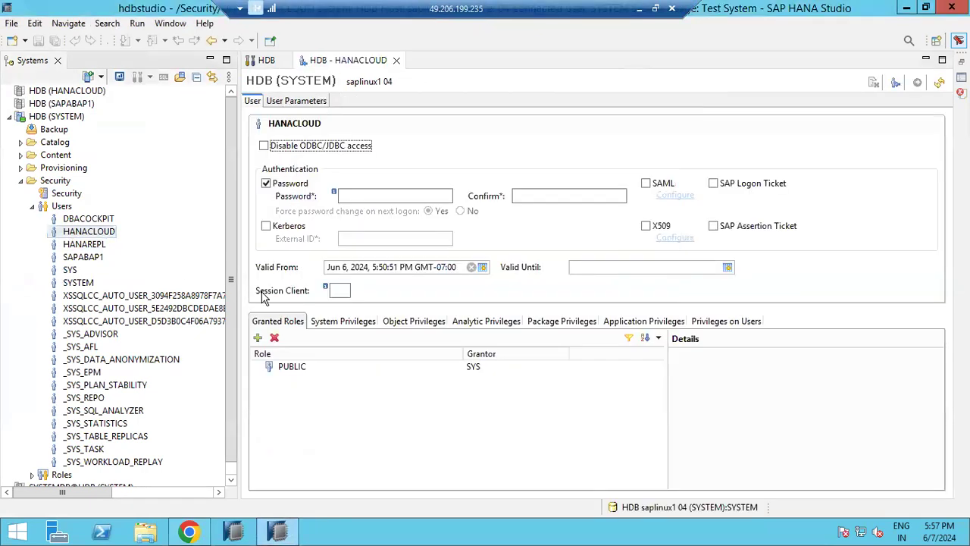
click(339, 324)
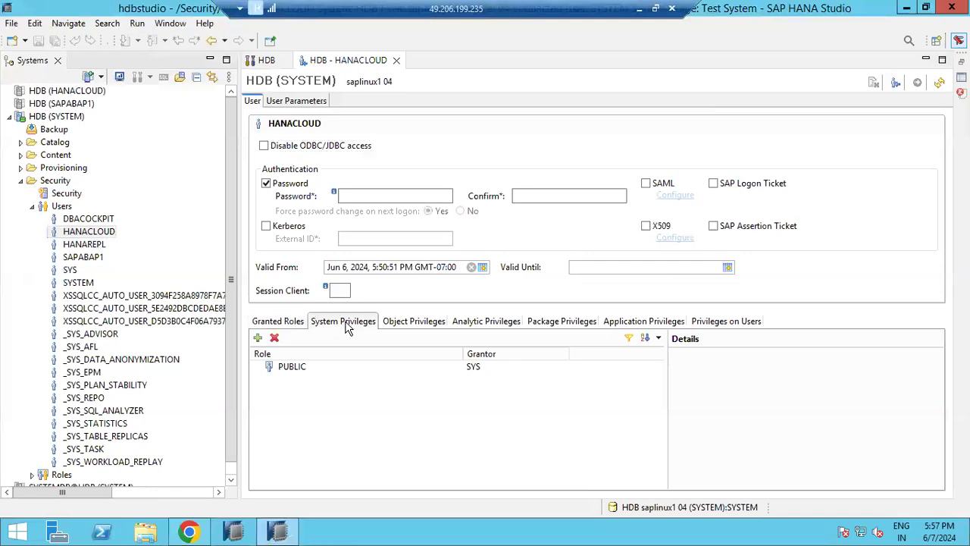
click(407, 325)
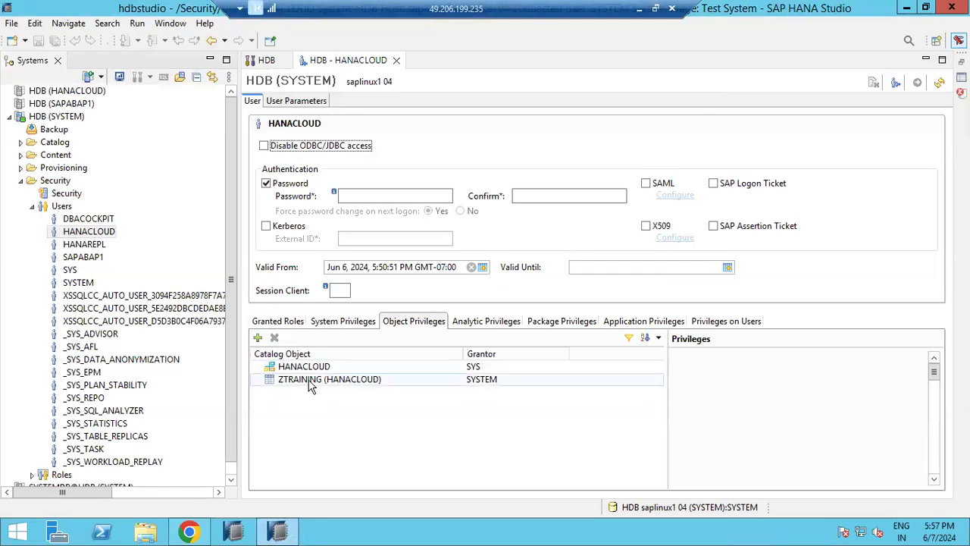
click(257, 338)
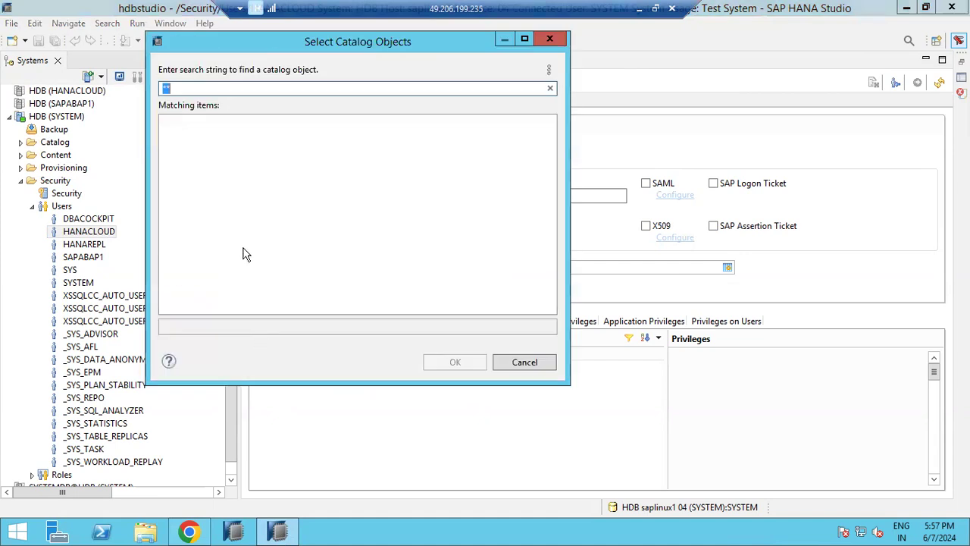
text(USR02)
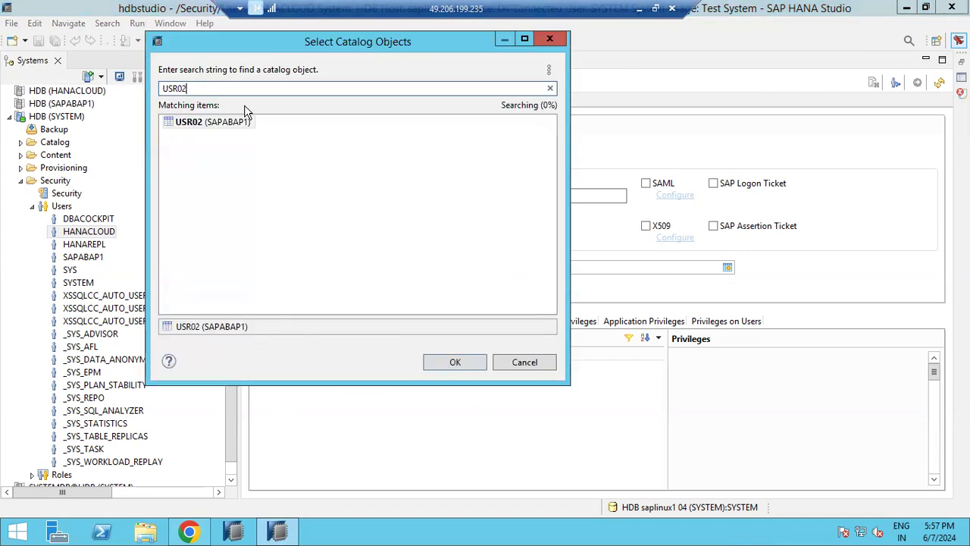
double_click(207, 122)
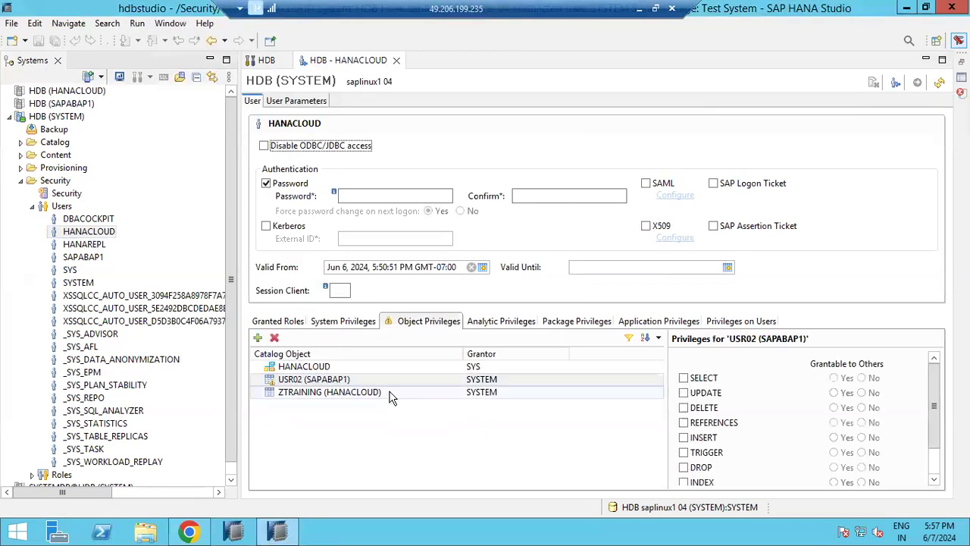
click(684, 378)
click(833, 377)
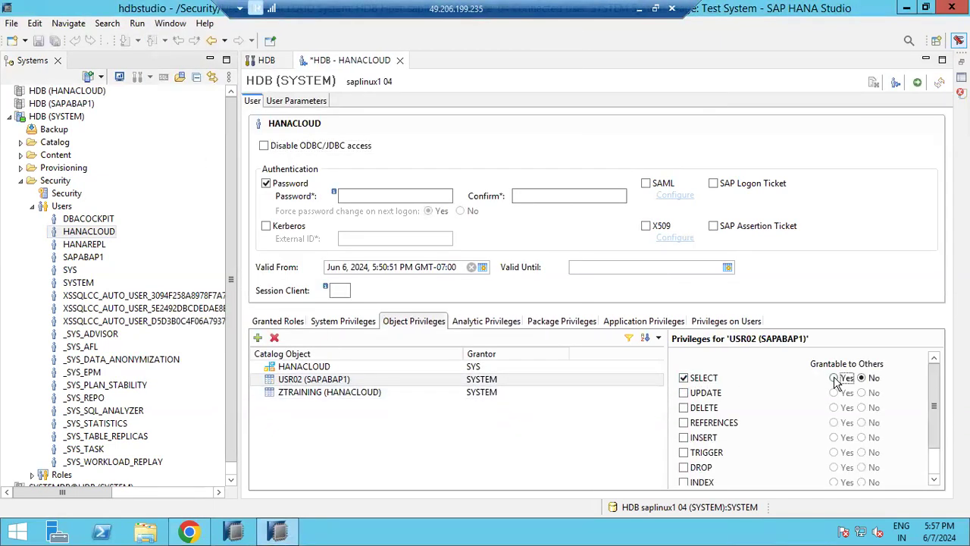
click(917, 82)
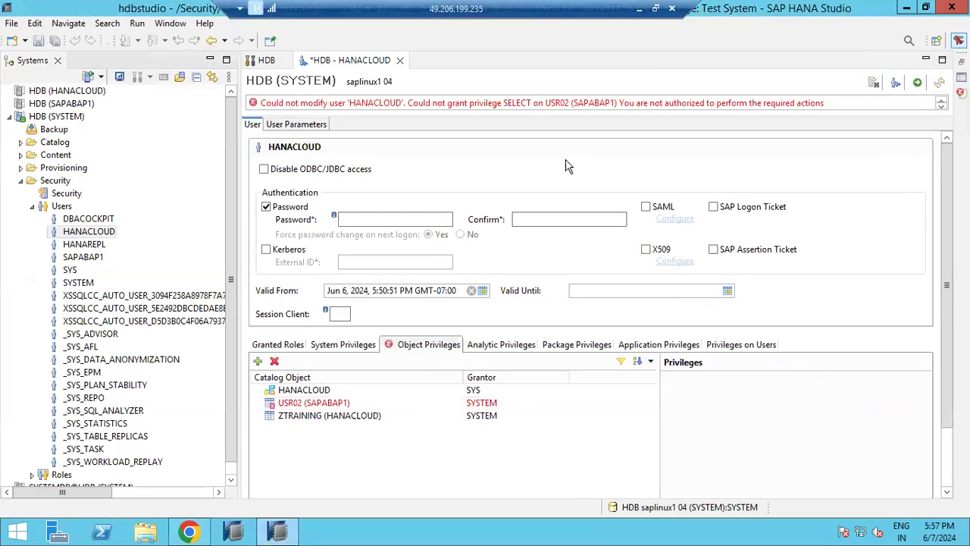
drag(414, 104, 485, 102)
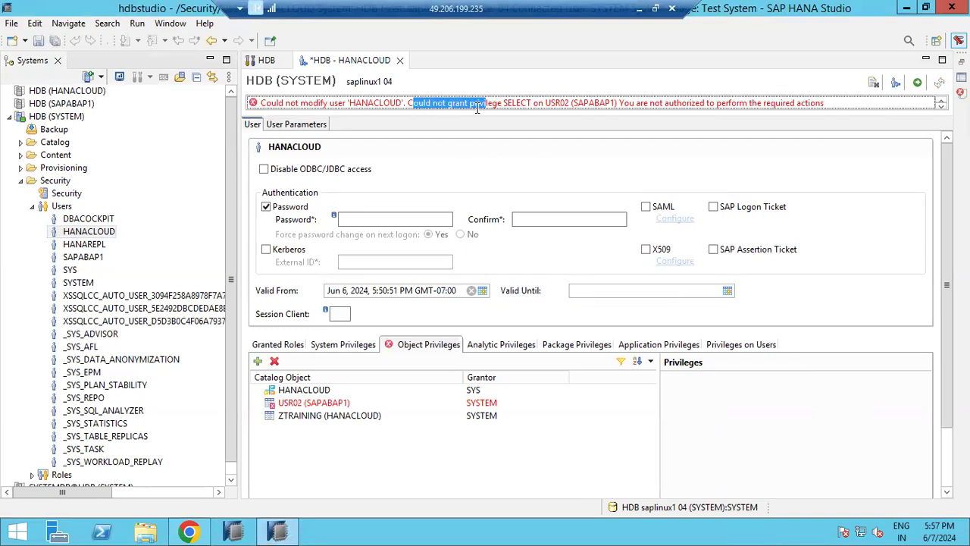
Step: Log on to HDB (SAPABAP1), retrying after an invalid password error
double_click(34, 104)
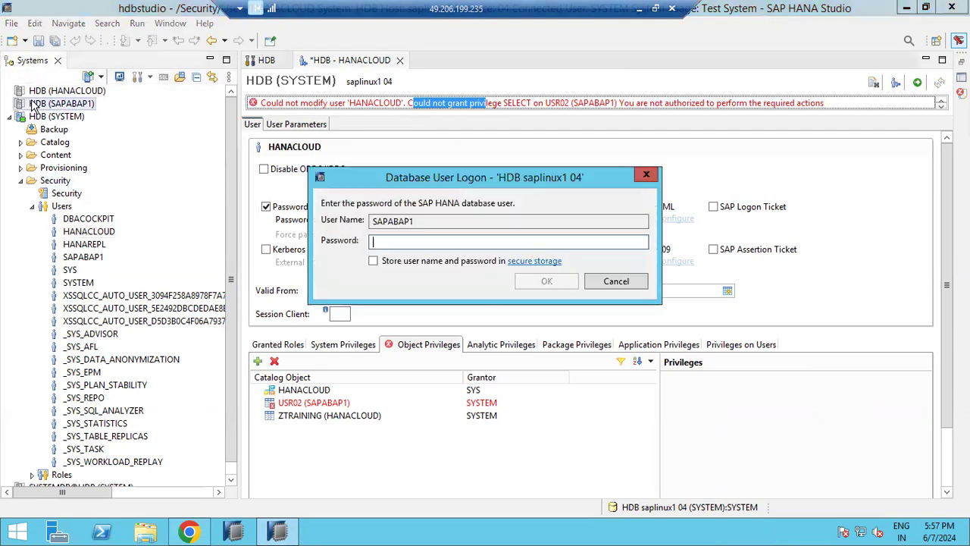
text(*)
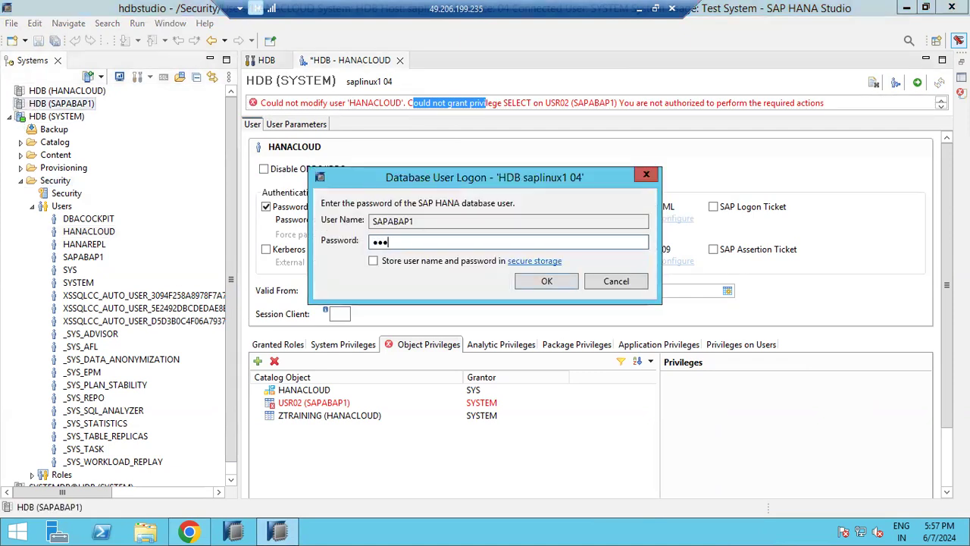
key(Return)
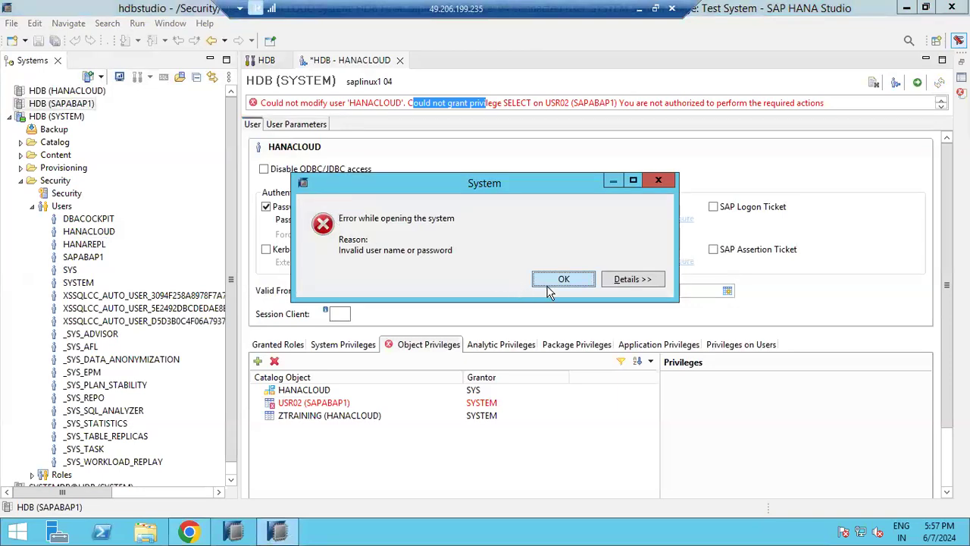
click(563, 280)
text(*)
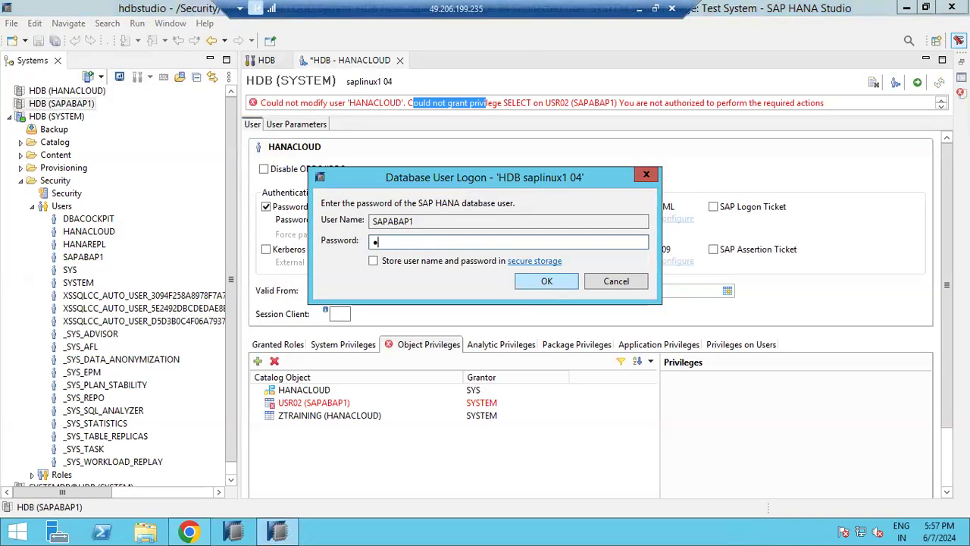
key(Return)
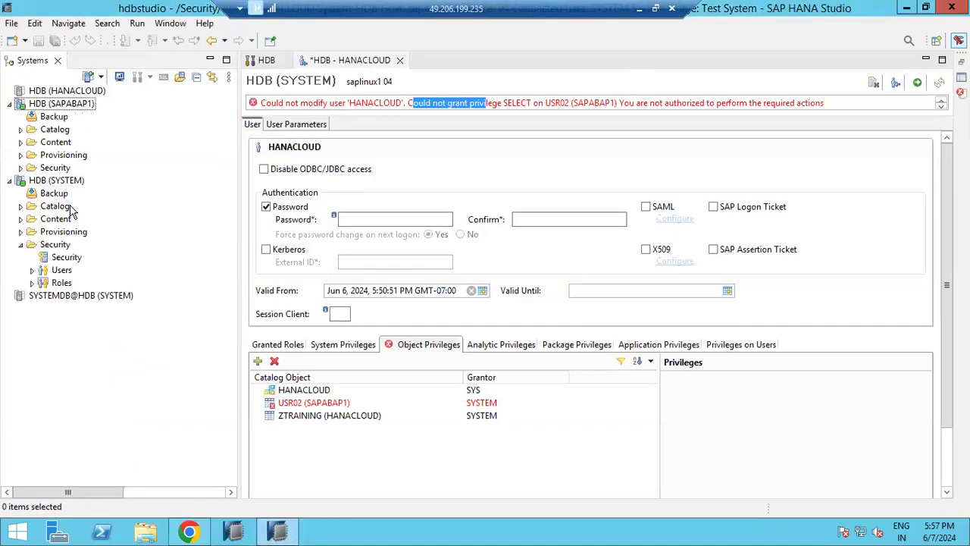
Step: Open user HANACLOUD from Security > Users in the SAPABAP1 system
click(21, 168)
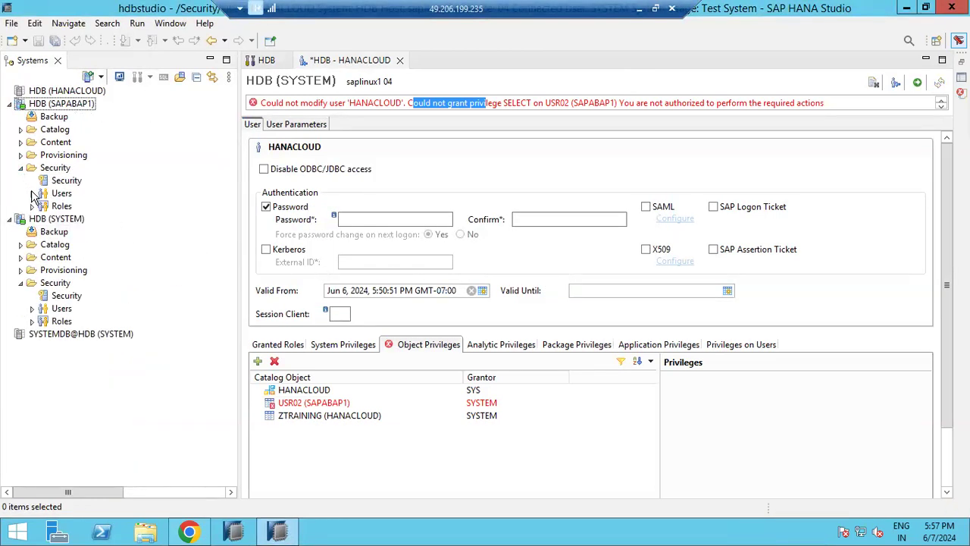
click(33, 194)
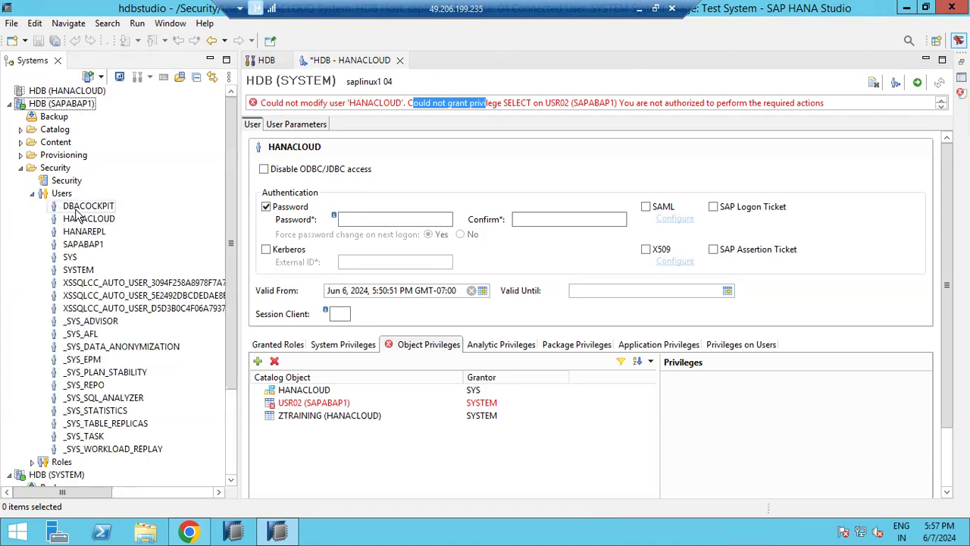
click(80, 219)
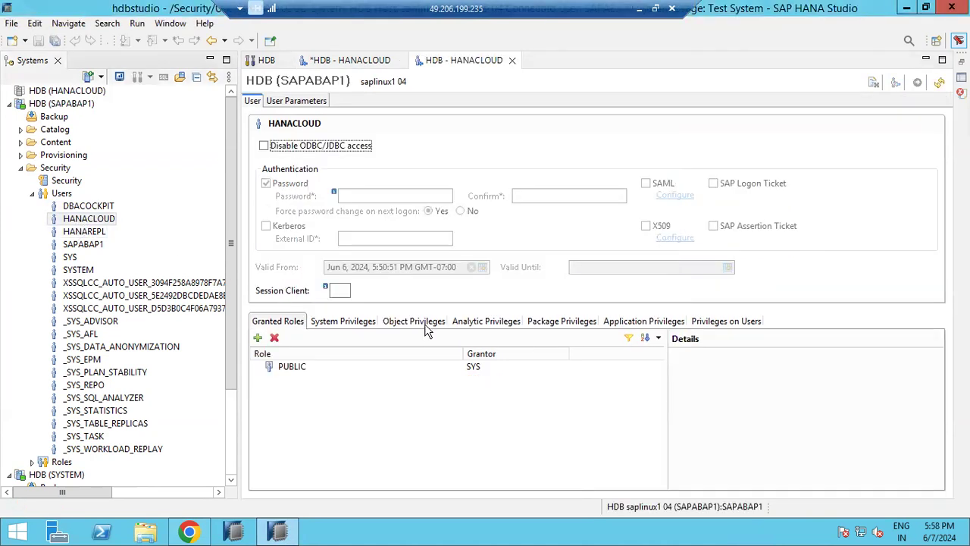
Step: Add USR02 (SAPABAP1) to HANACLOUD's object privileges with SELECT, grantable to others
click(421, 322)
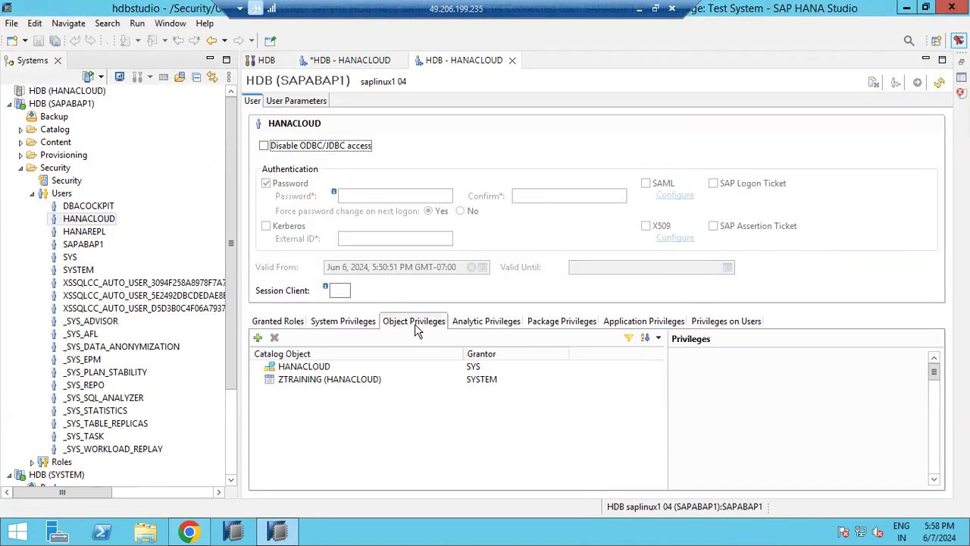
click(257, 337)
text(USR02)
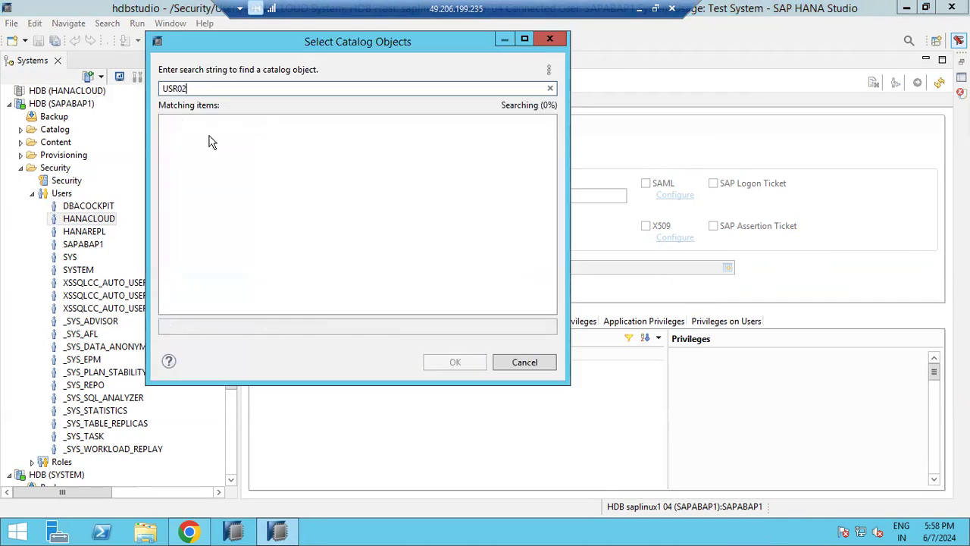
double_click(195, 129)
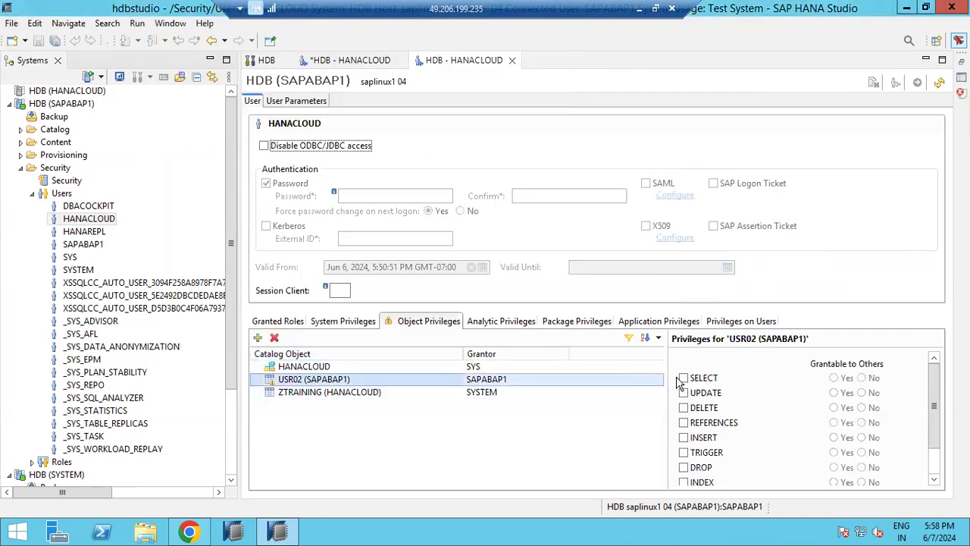
click(684, 379)
click(833, 377)
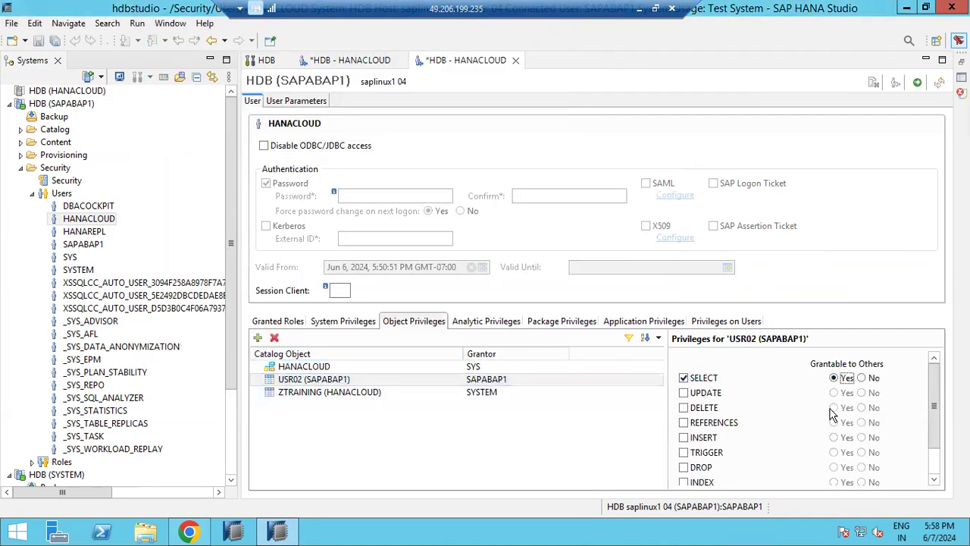
Step: Deploy the privilege change, then go back to Cloud Connector in Chrome
click(916, 82)
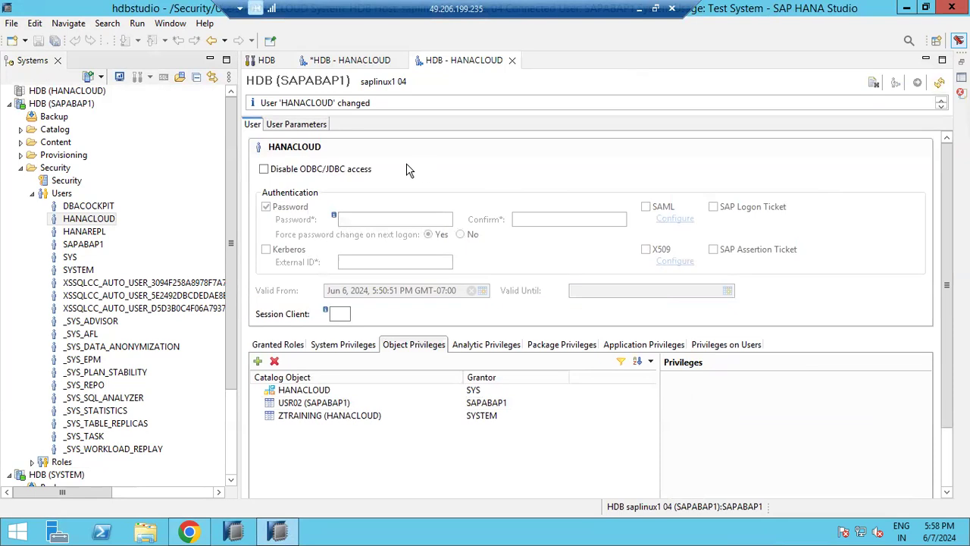
click(331, 64)
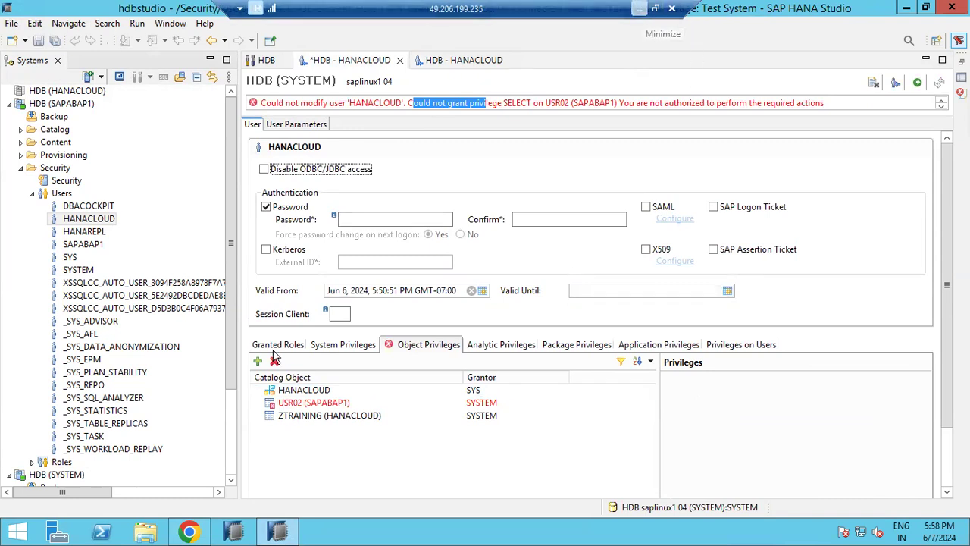
click(189, 531)
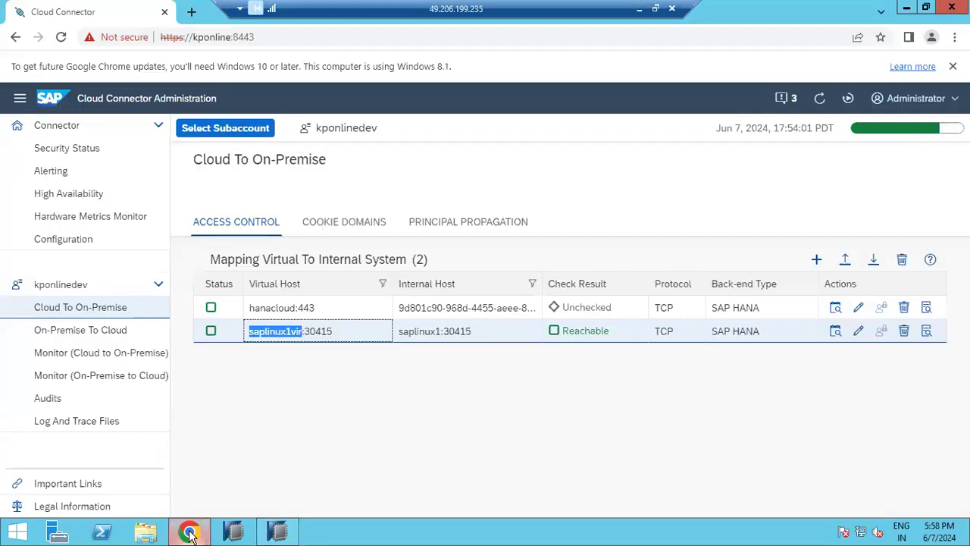
Step: Check the saplinux1vir:30415 virtual host in Access Control, then minimize the remote desktop
click(307, 379)
drag(249, 331, 339, 333)
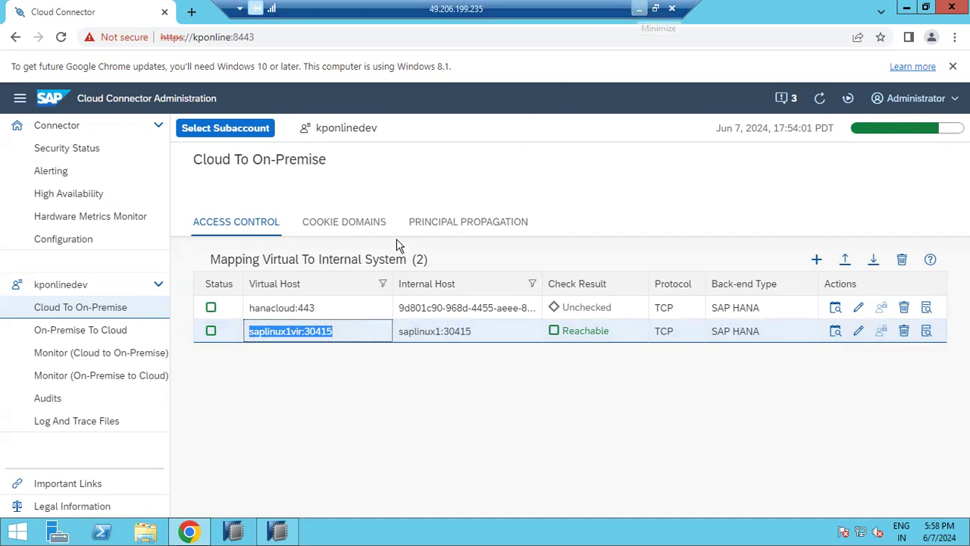
click(639, 7)
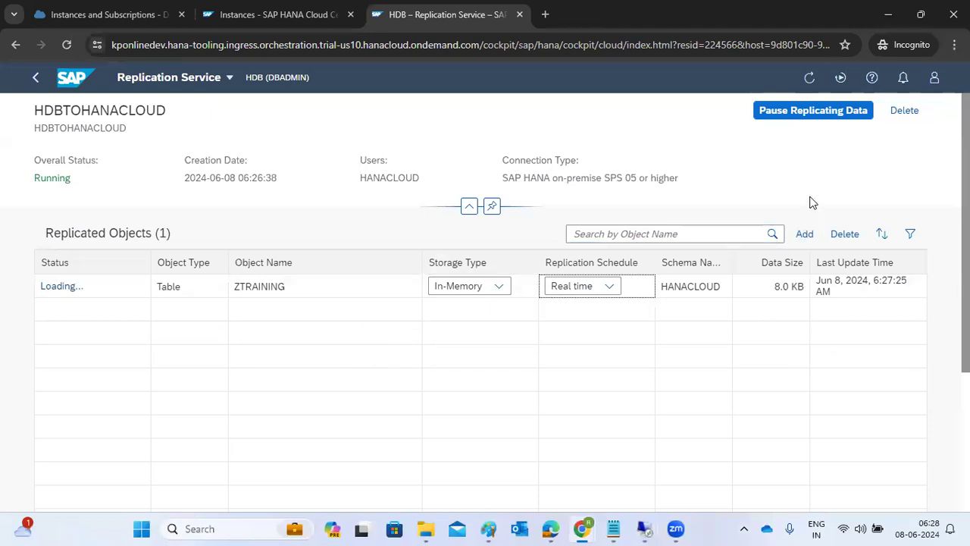
Step: Refresh HDBTOHANACLOUD, check ZTRAINING's Loading status and 8.0 KB size, then open Add More Objects
click(809, 77)
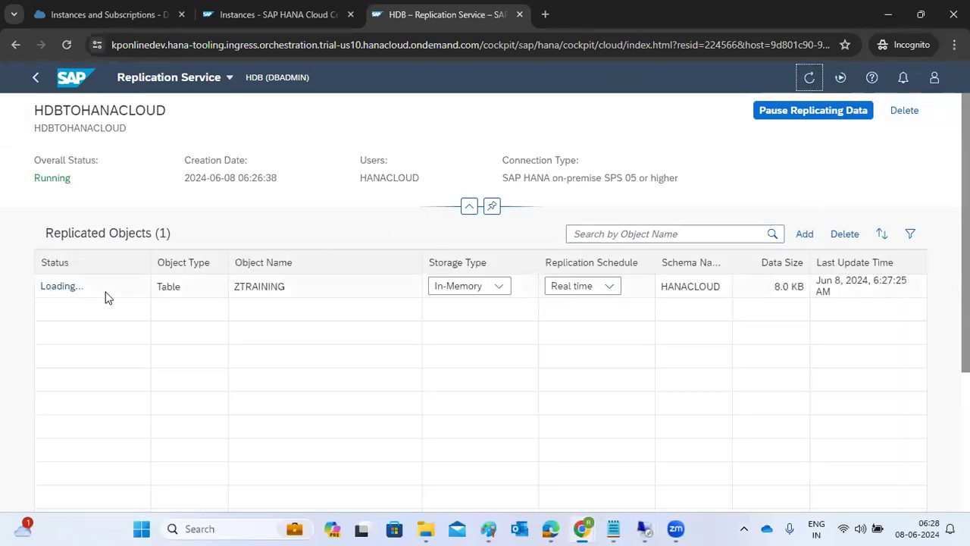
drag(43, 297, 63, 298)
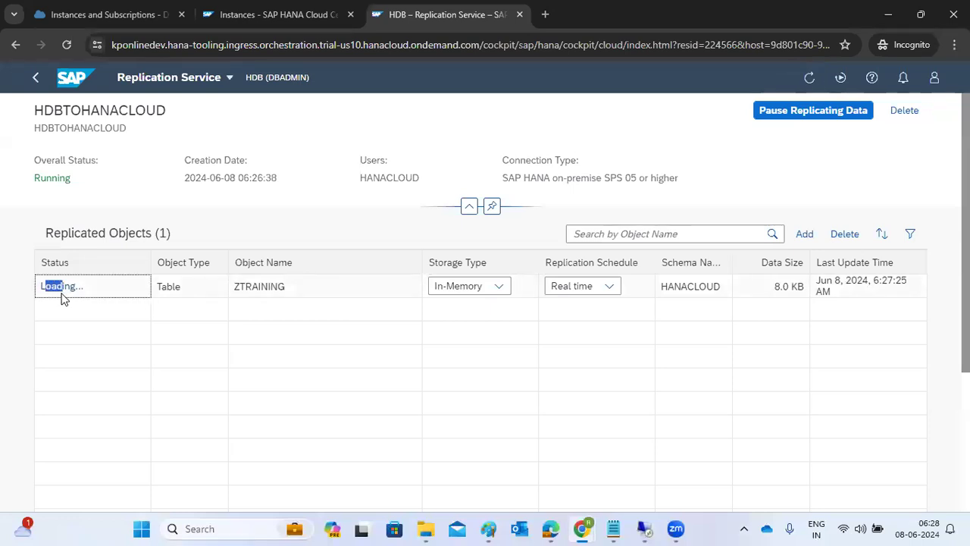
drag(774, 288, 785, 289)
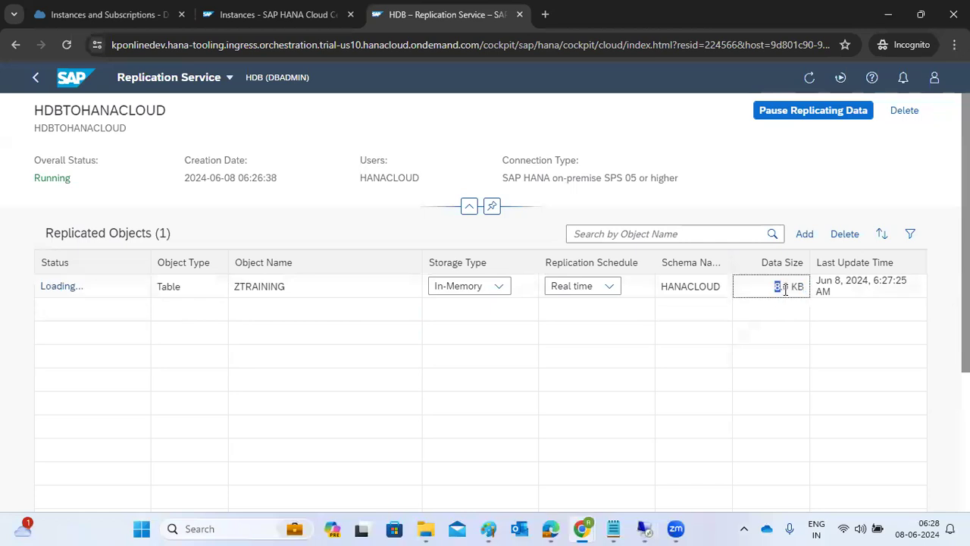
click(805, 234)
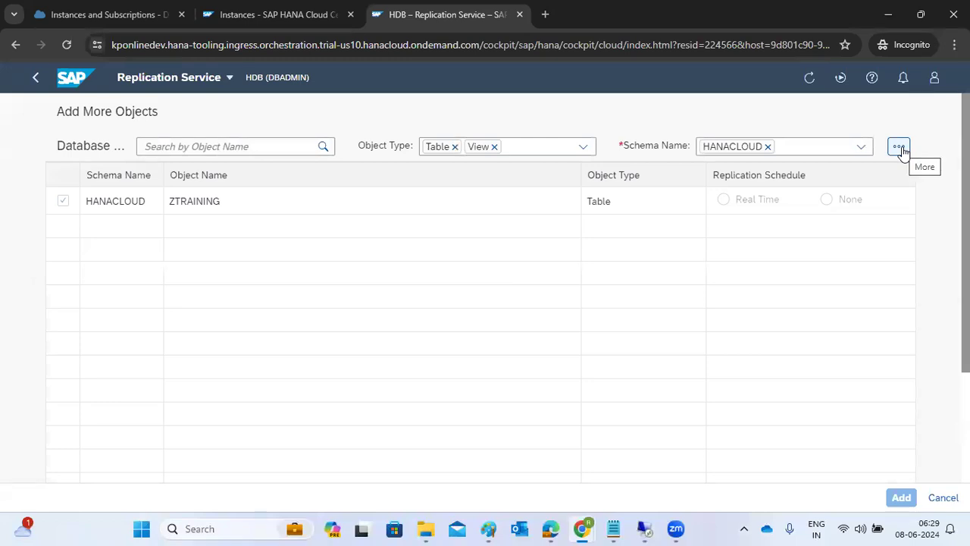
Step: Look through the schema and object list options, then cancel the Add More Objects dialog
click(860, 146)
click(861, 146)
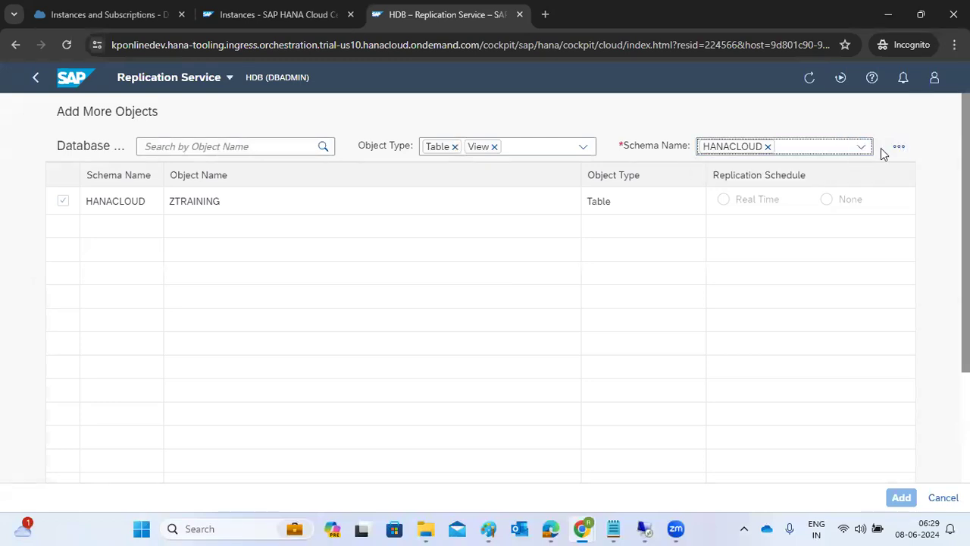
click(898, 147)
click(764, 401)
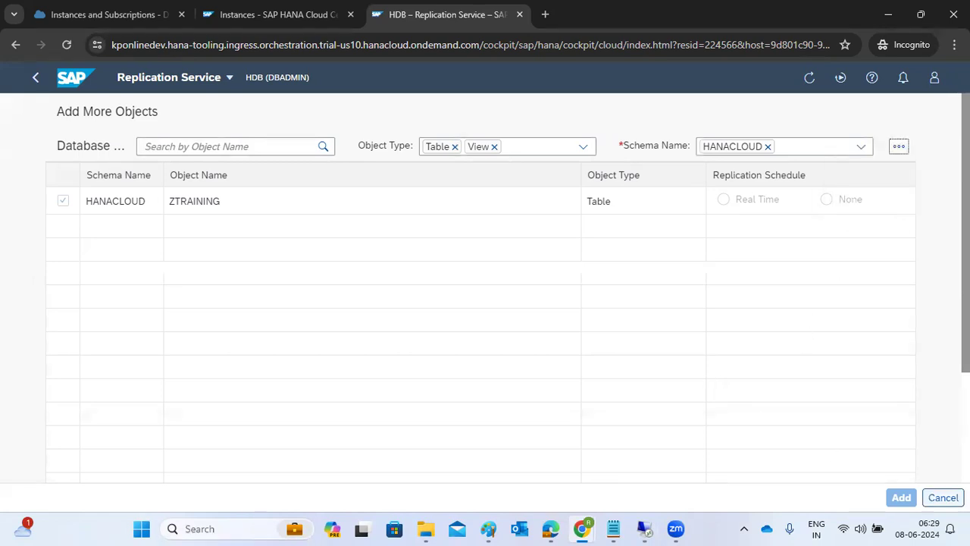
click(943, 497)
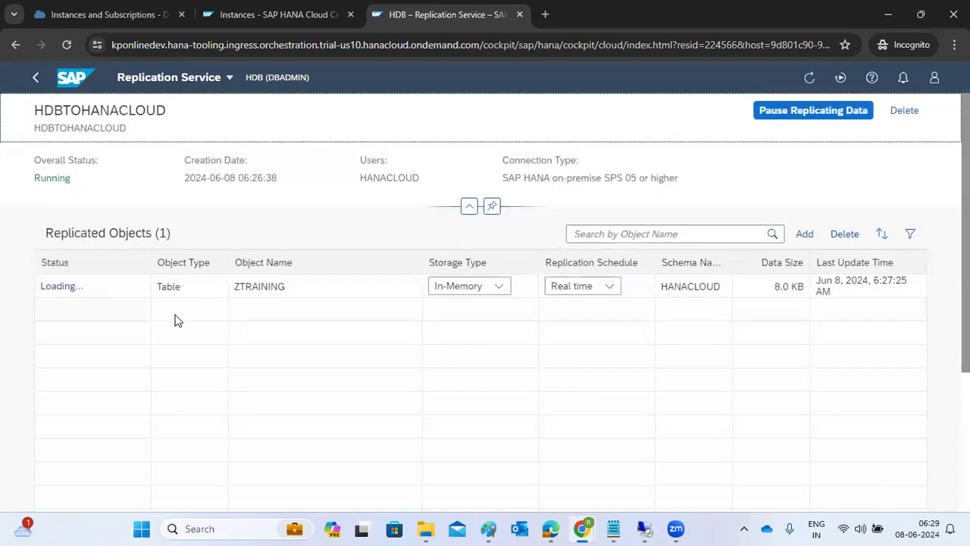
Step: Highlight the ZTRAINING table name, then move from the instances list back to the replication service page
drag(236, 287, 258, 287)
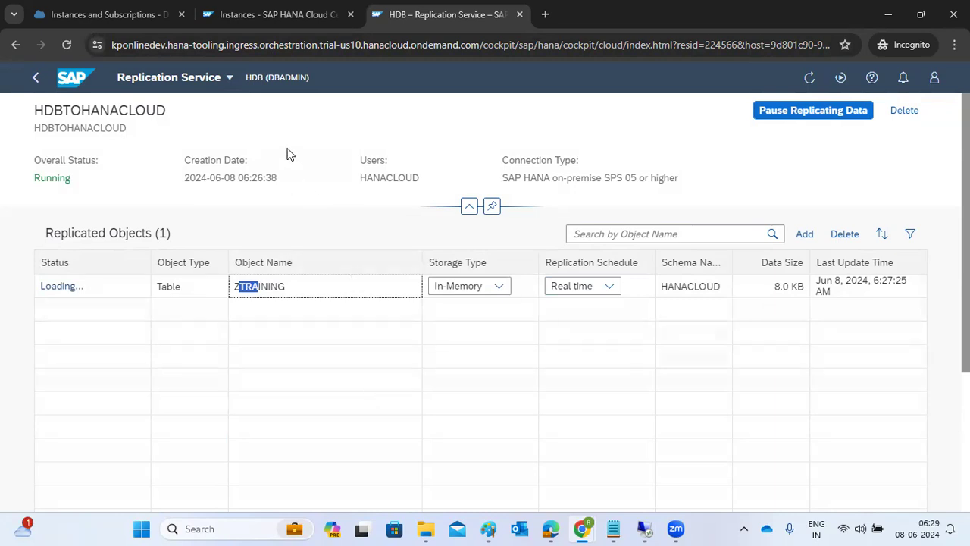
click(271, 24)
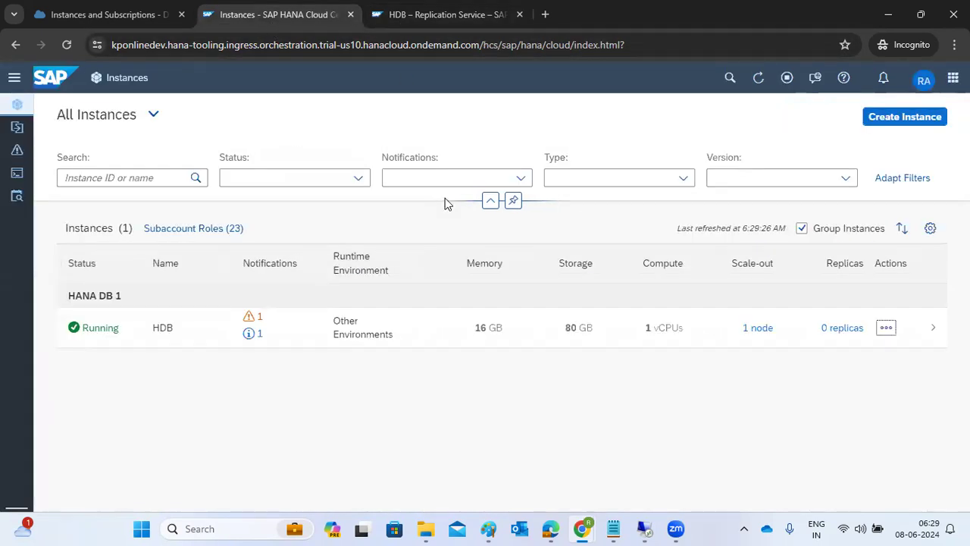
click(413, 28)
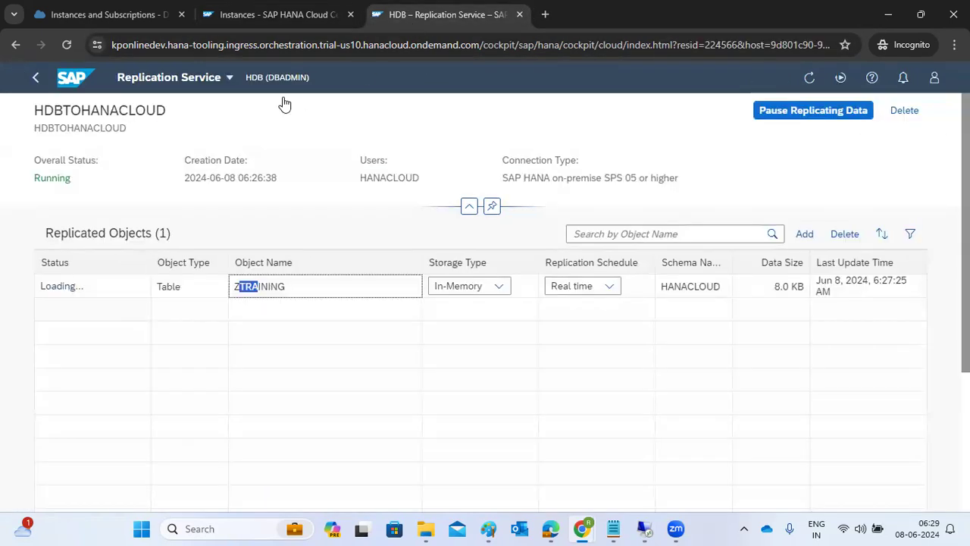
click(40, 79)
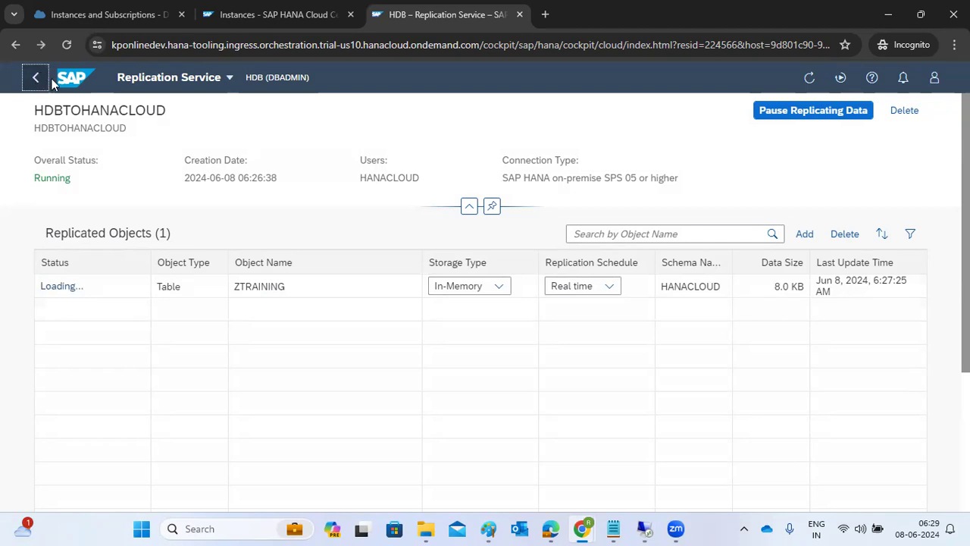
Step: From the database overview, review the HDBTOHANACLOUD replication details and go back
click(66, 79)
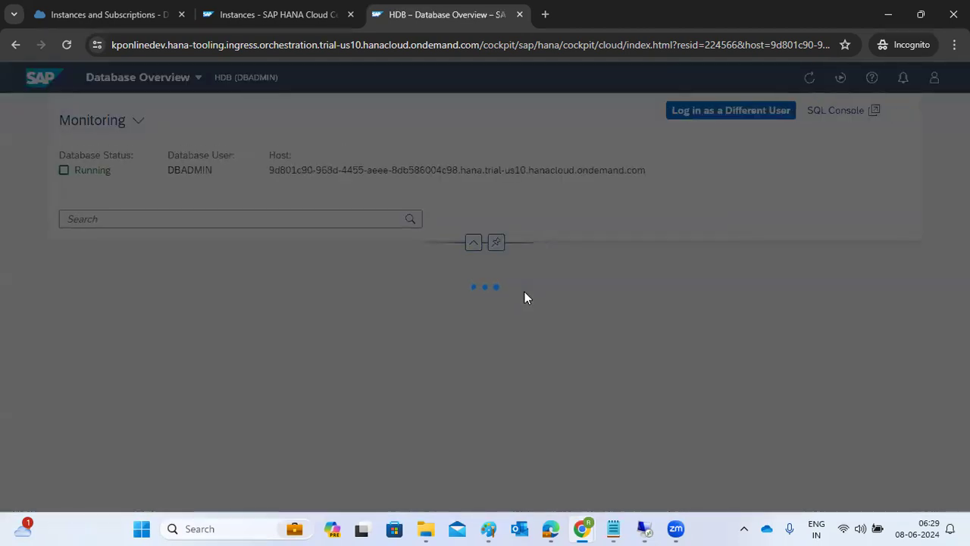
scroll(580, 388, down, 5)
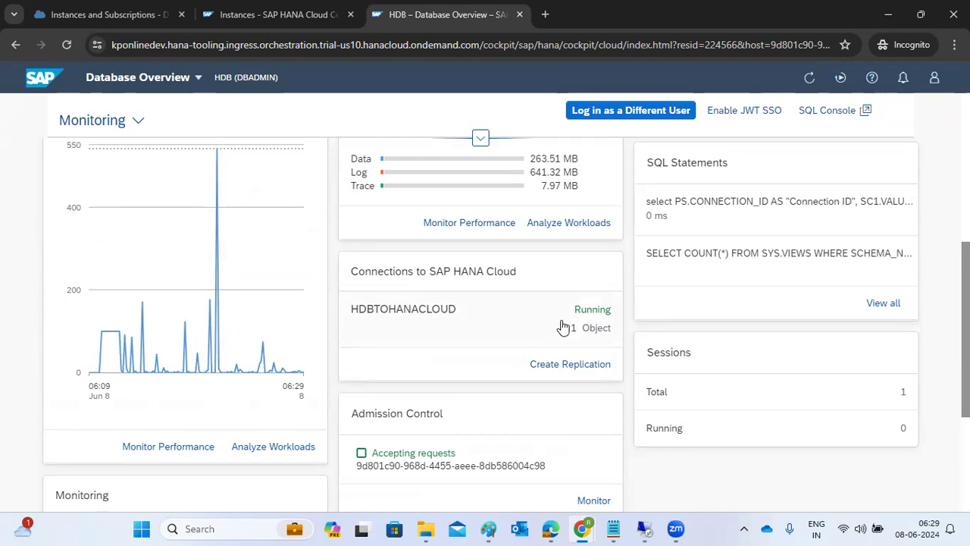
click(562, 327)
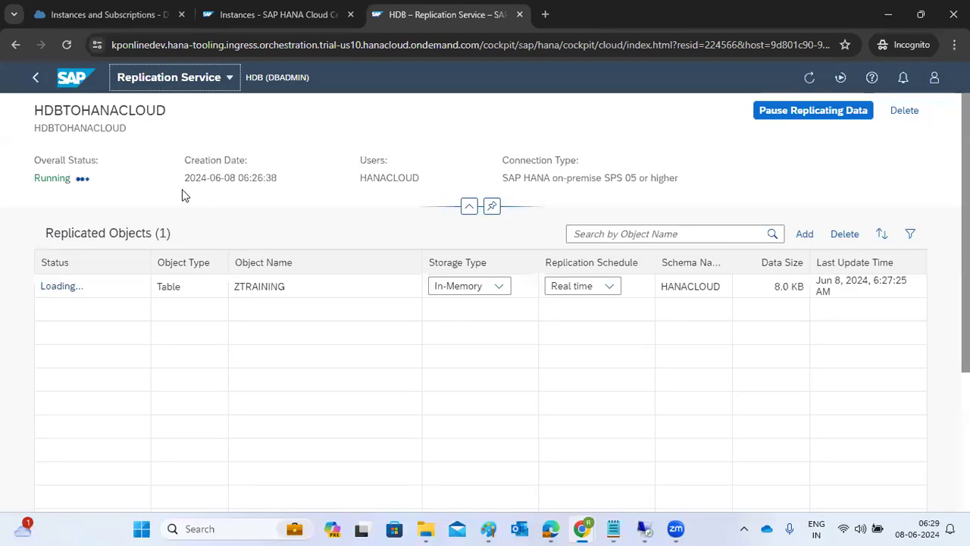
click(37, 79)
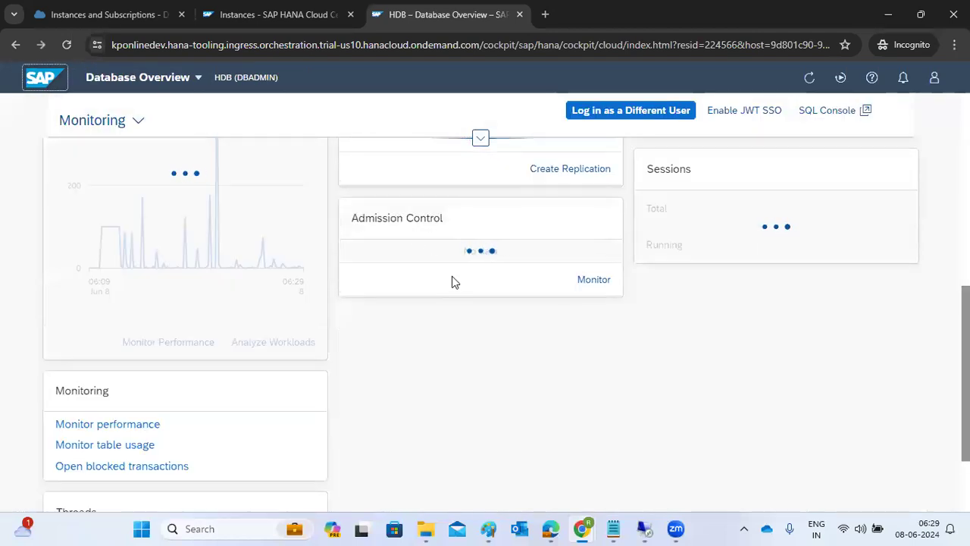
Step: In the All Instances list, bring up the Actions menu for the HDB instance
scroll(461, 255, up, 6)
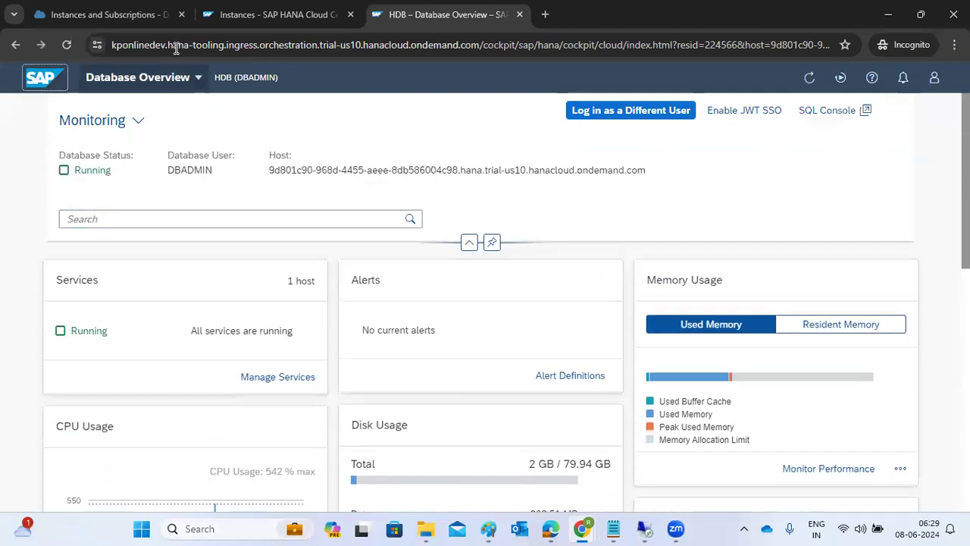
click(228, 14)
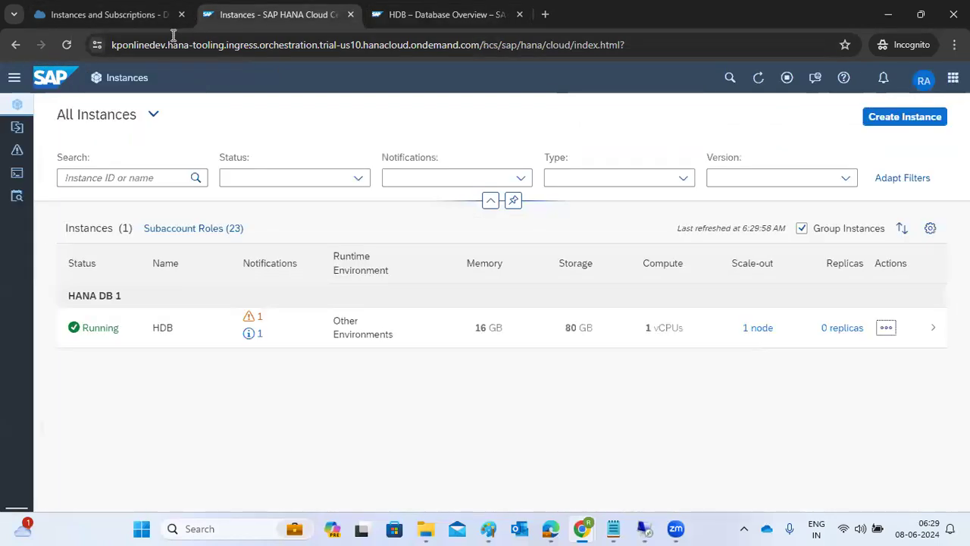
click(885, 328)
Step: Open HDB in SAP HANA Database Explorer and list its Catalog's Remote Sources, showing HDBTOHANACLOUD
click(761, 491)
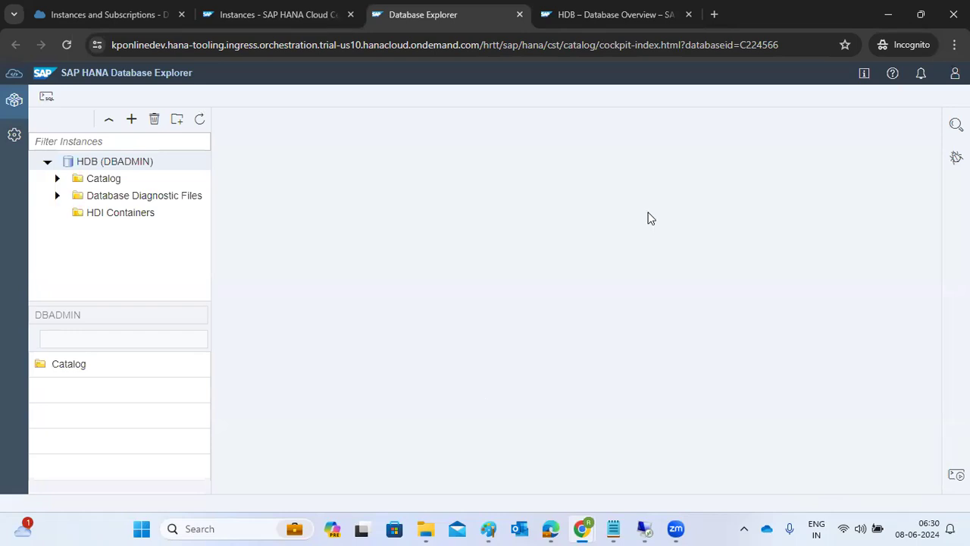
click(55, 180)
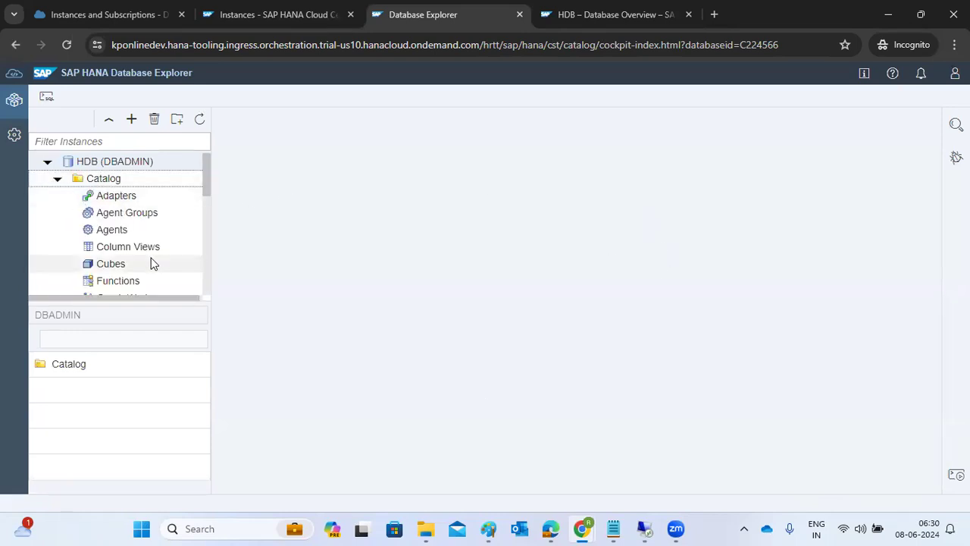
scroll(117, 252, down, 2)
scroll(117, 252, down, 3)
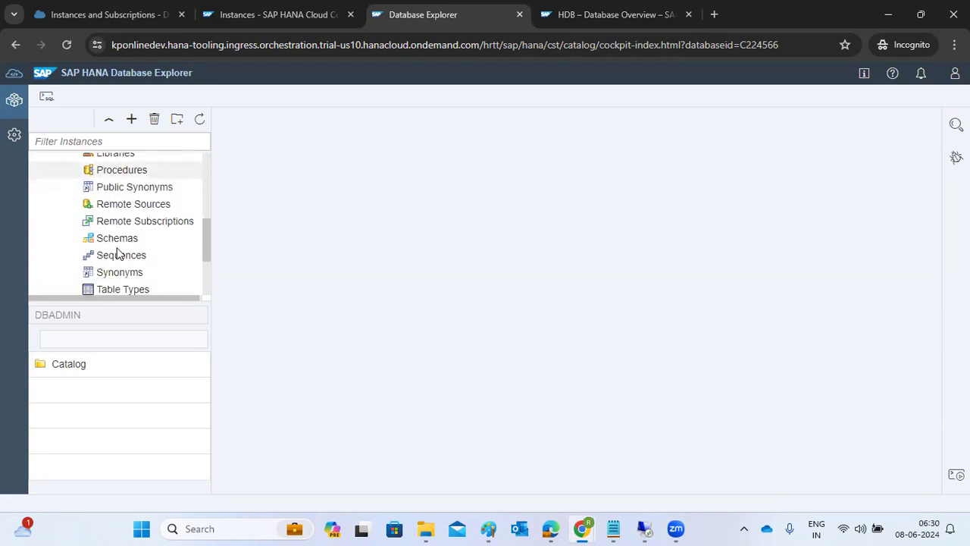
click(113, 204)
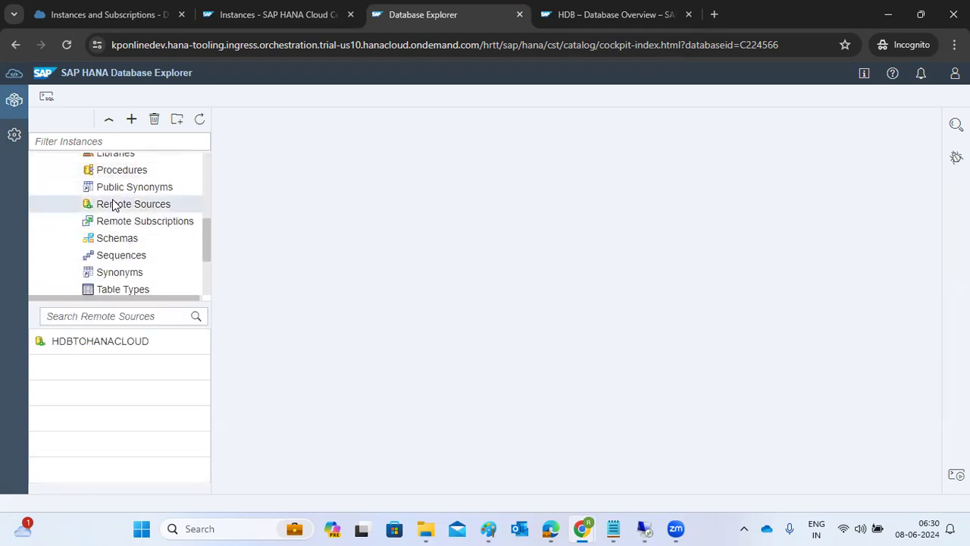
Step: In the HDBTOHANACLOUD remote source, filter on schema HANACLOUD and object type TABLE
click(80, 352)
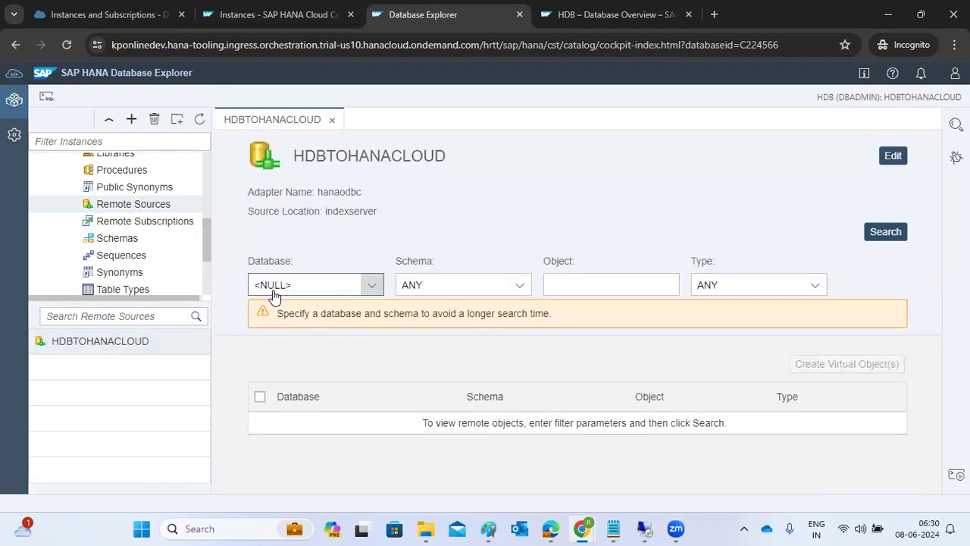
click(368, 285)
click(368, 285)
click(520, 285)
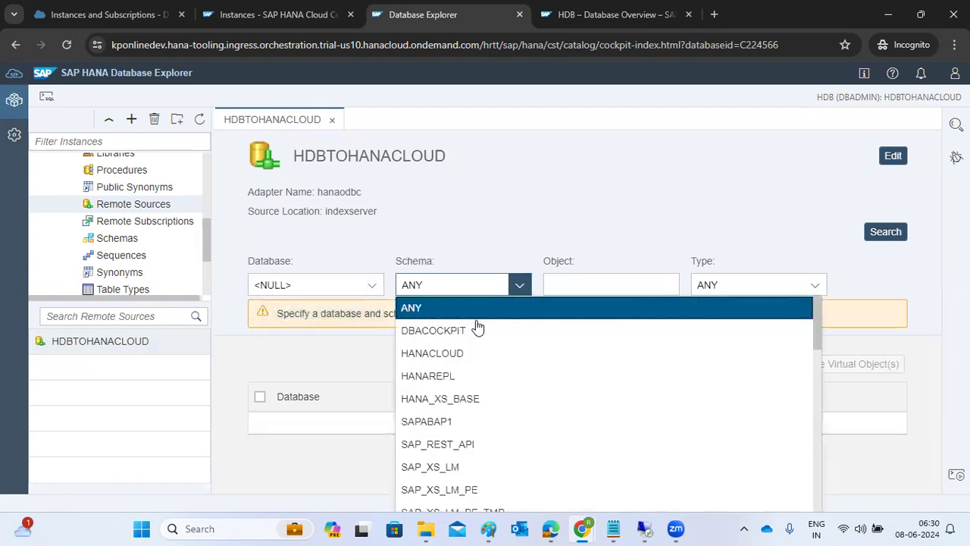
click(435, 354)
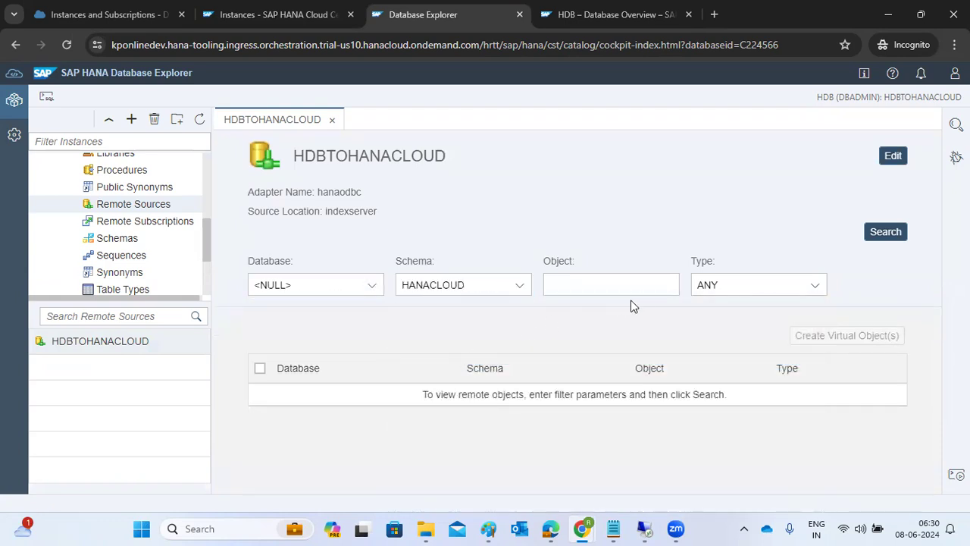
click(670, 292)
click(701, 293)
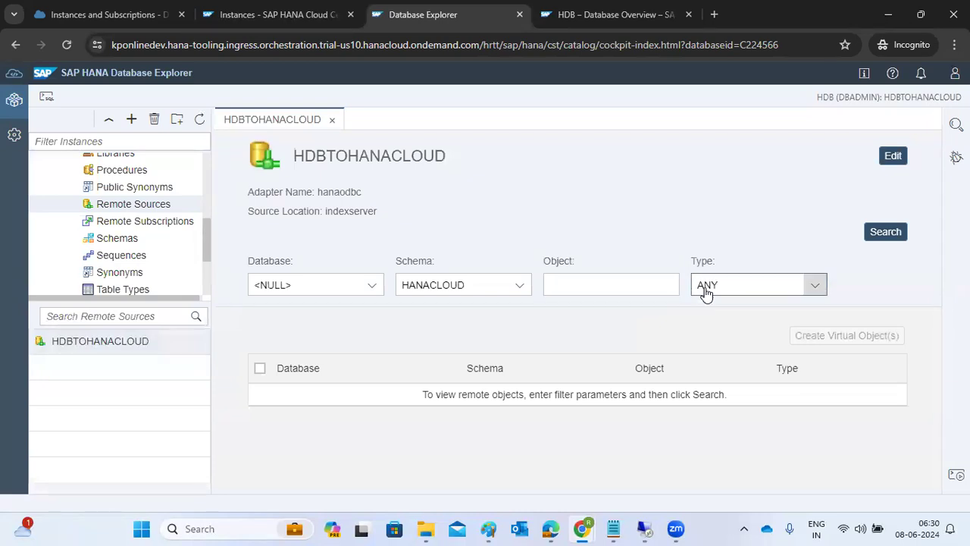
click(725, 331)
Step: Run the search and select all results, the single table ZTRAINING
click(884, 235)
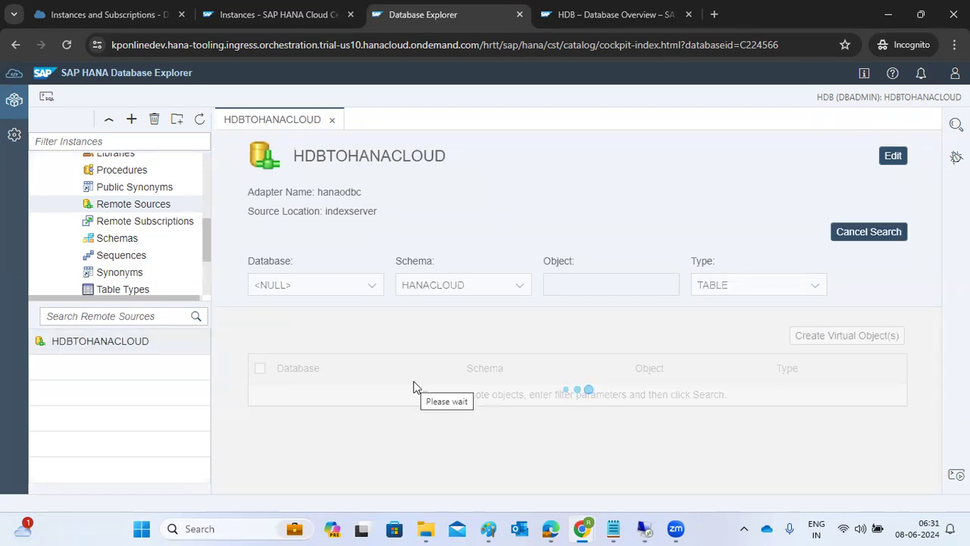
click(259, 368)
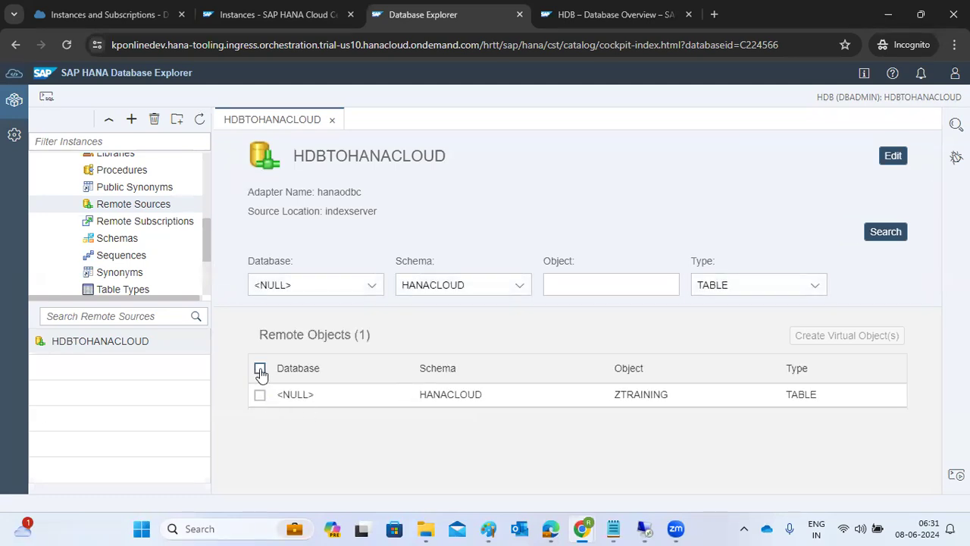
double_click(656, 396)
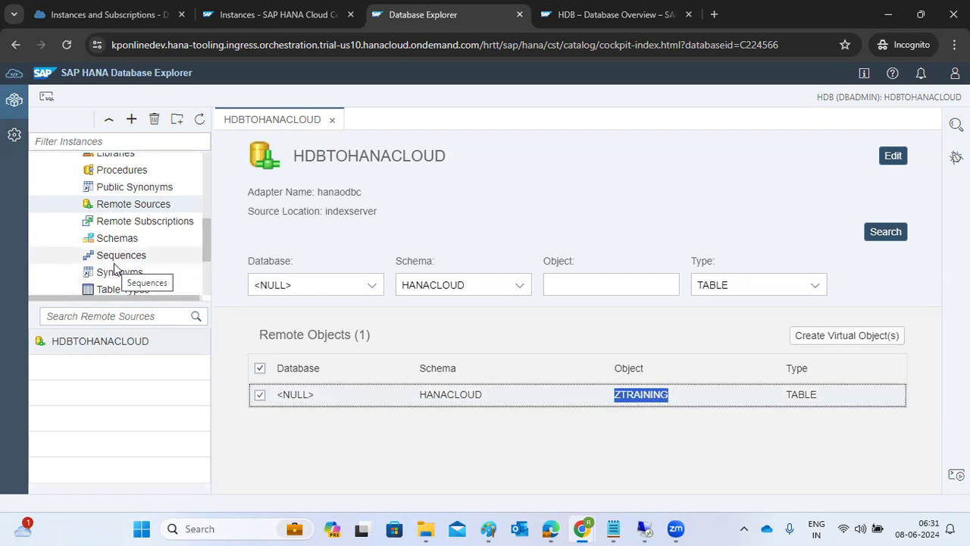
scroll(115, 269, down, 3)
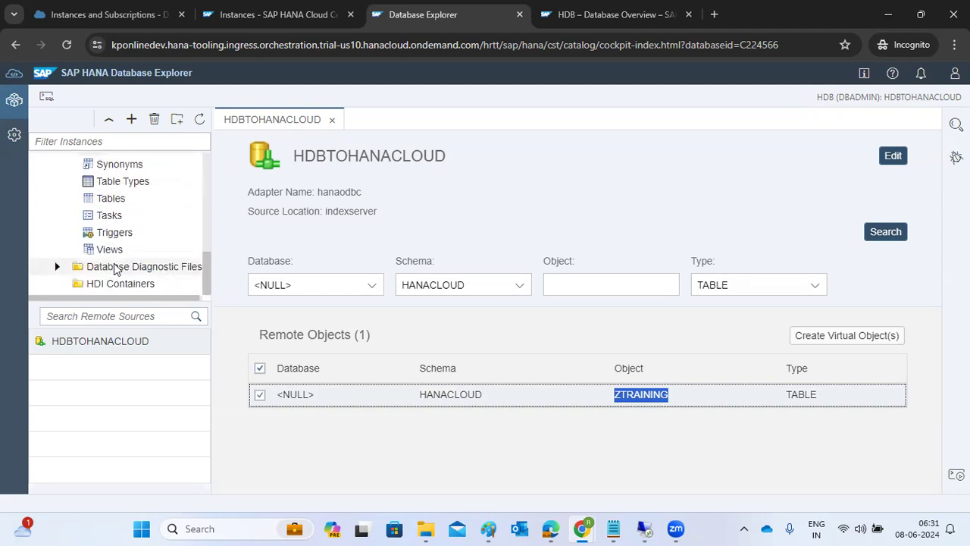
Step: List DBADMIN's tables, widen the catalog panel, and inspect the VT_HDBTOHANACLOUD_HANACLOUD_ZTRAINING actions
click(111, 199)
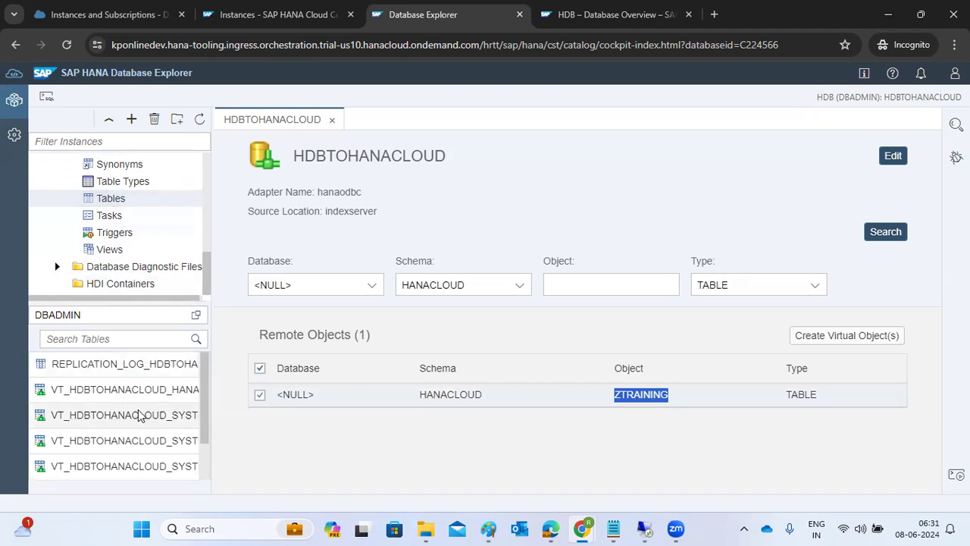
drag(211, 306, 311, 313)
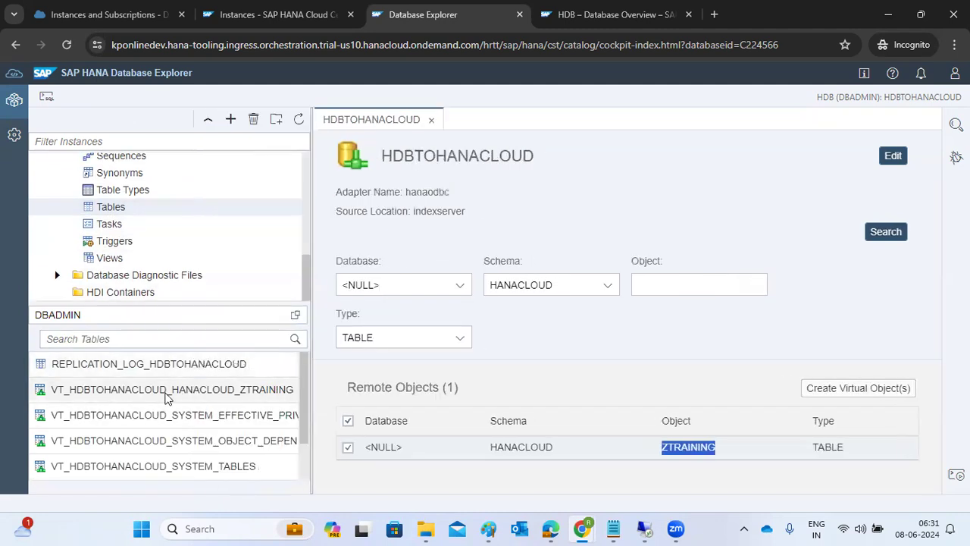
scroll(166, 399, down, 2)
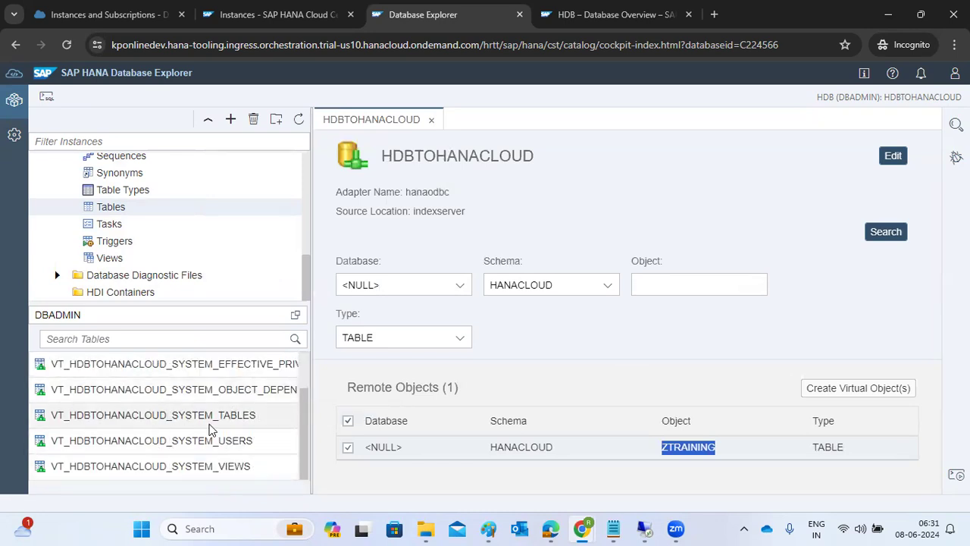
scroll(211, 429, up, 2)
click(201, 394)
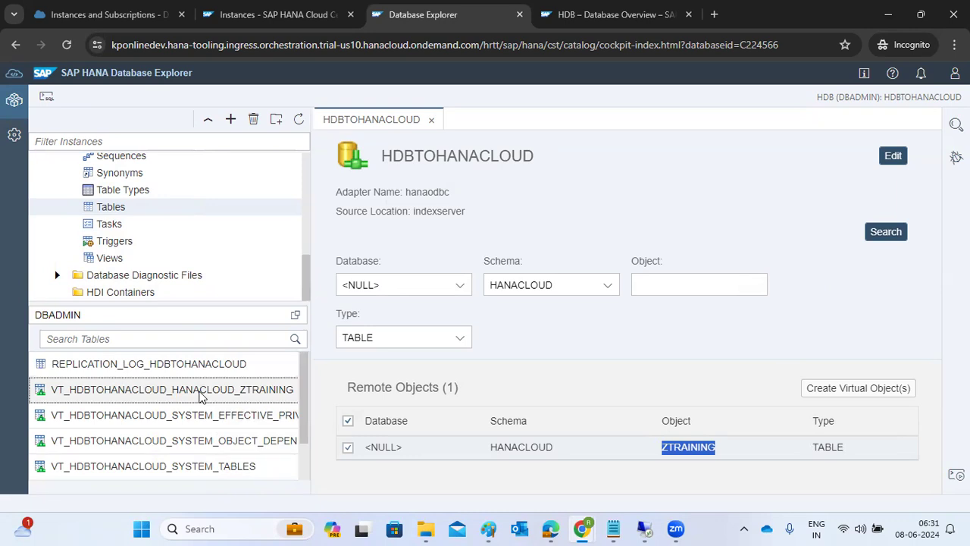
right_click(201, 394)
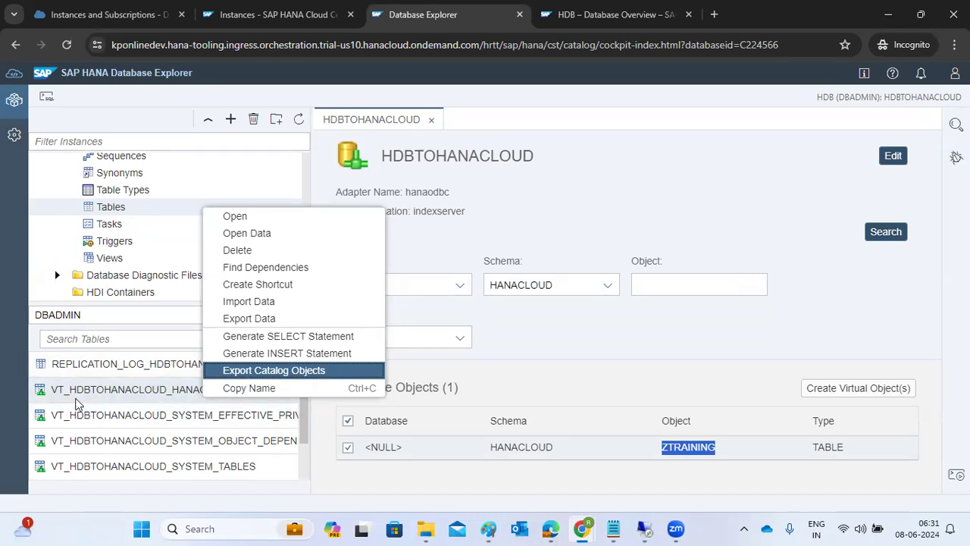
click(87, 392)
Step: Check REPLICATION_LOG_HDBTOHANACLOUD's actions, then reopen the ZTRAINING virtual table's context menu
click(94, 367)
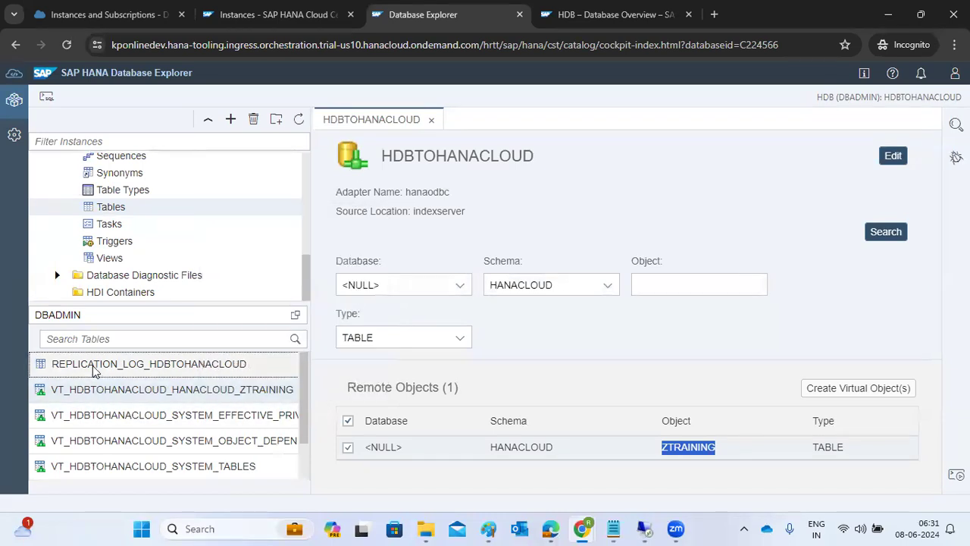
right_click(95, 368)
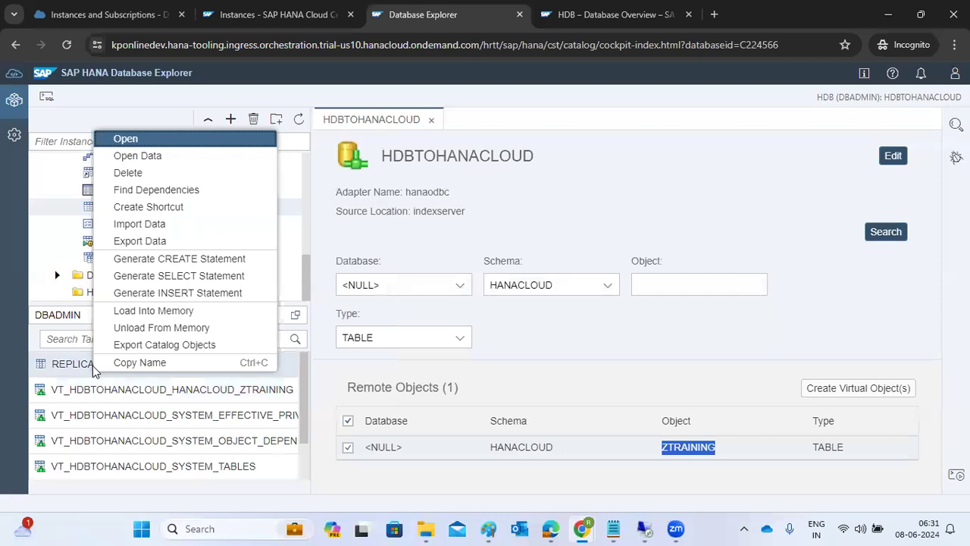
click(84, 397)
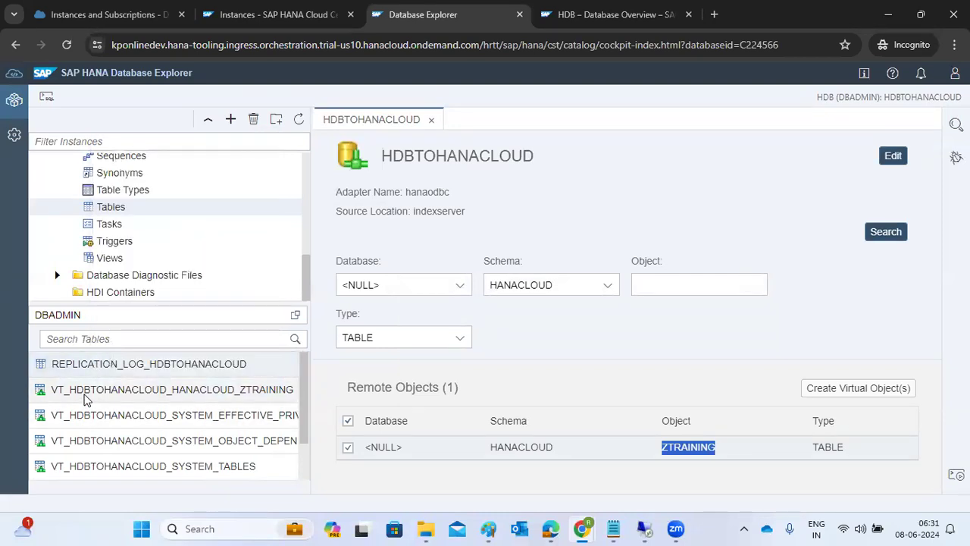
scroll(85, 399, down, 2)
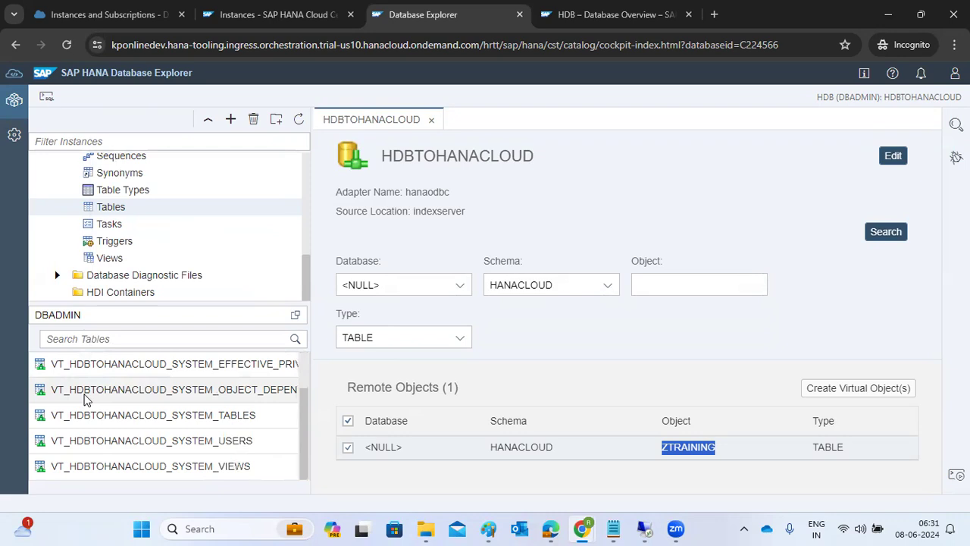
scroll(84, 398, up, 2)
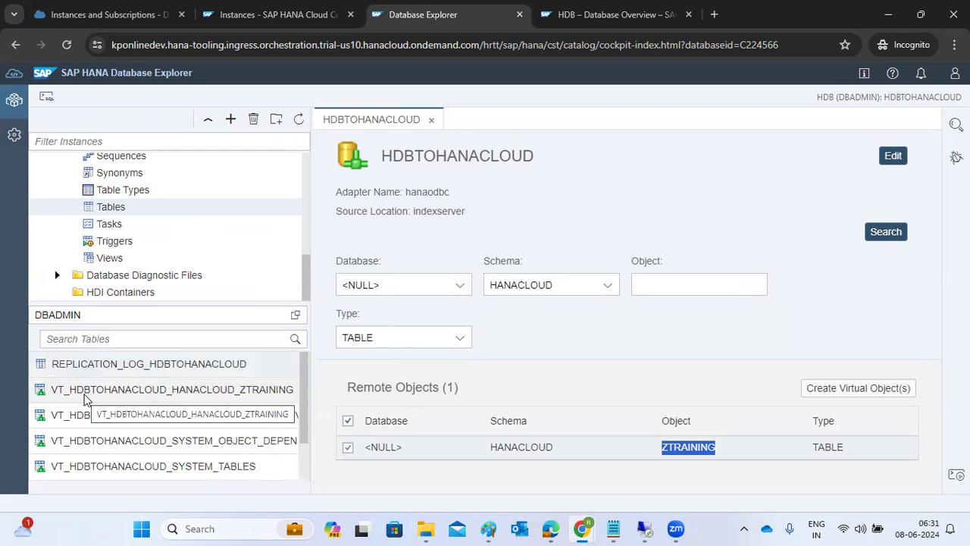
click(194, 394)
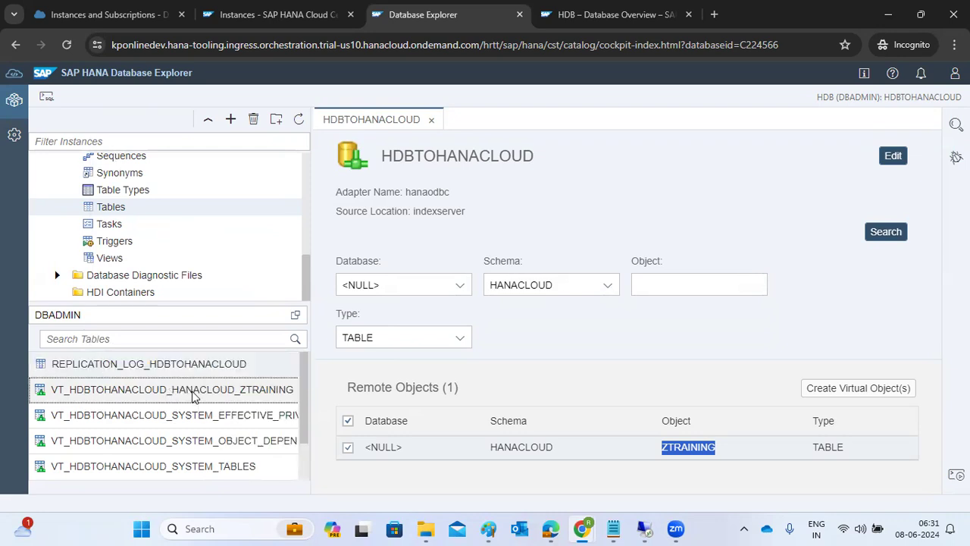
right_click(194, 395)
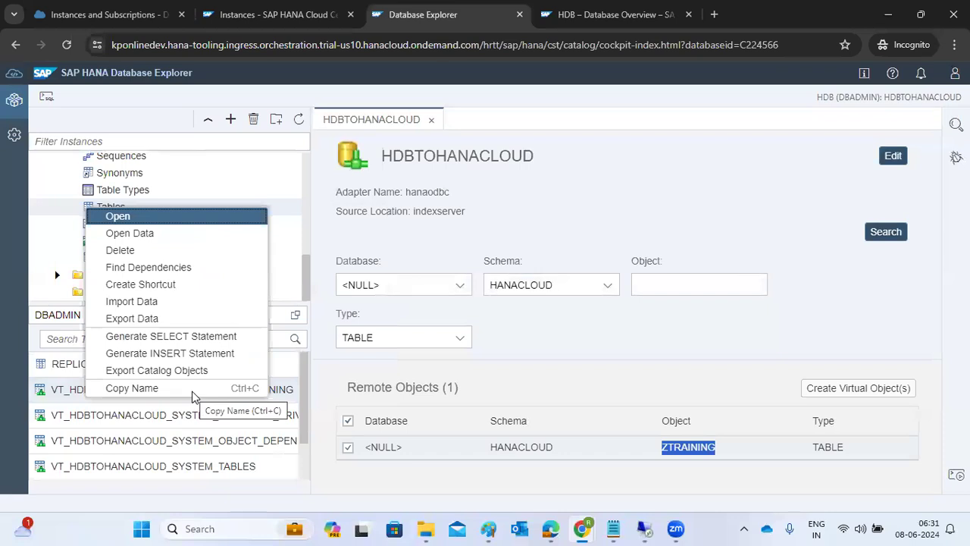
Step: Open the ZTRAINING virtual table's data, which is still empty
click(141, 233)
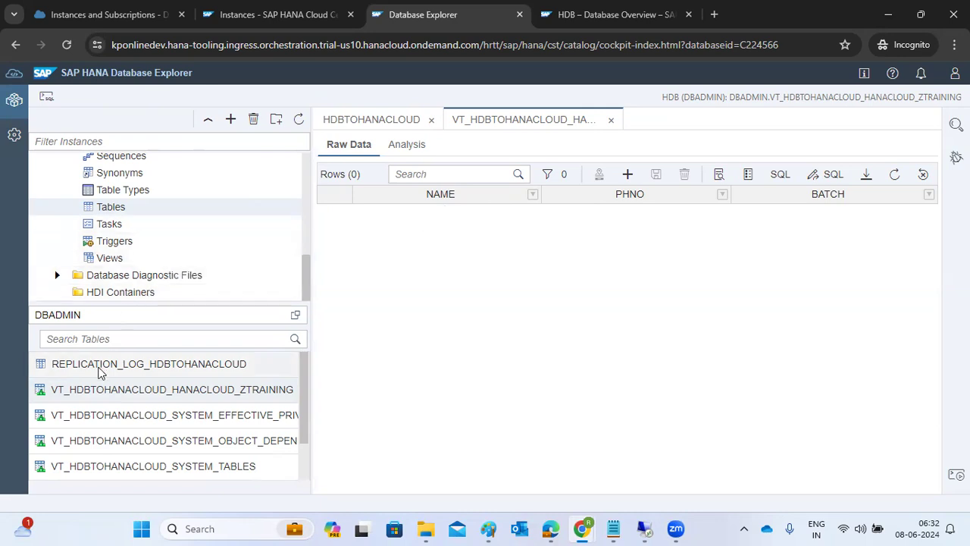
scroll(138, 241, up, 2)
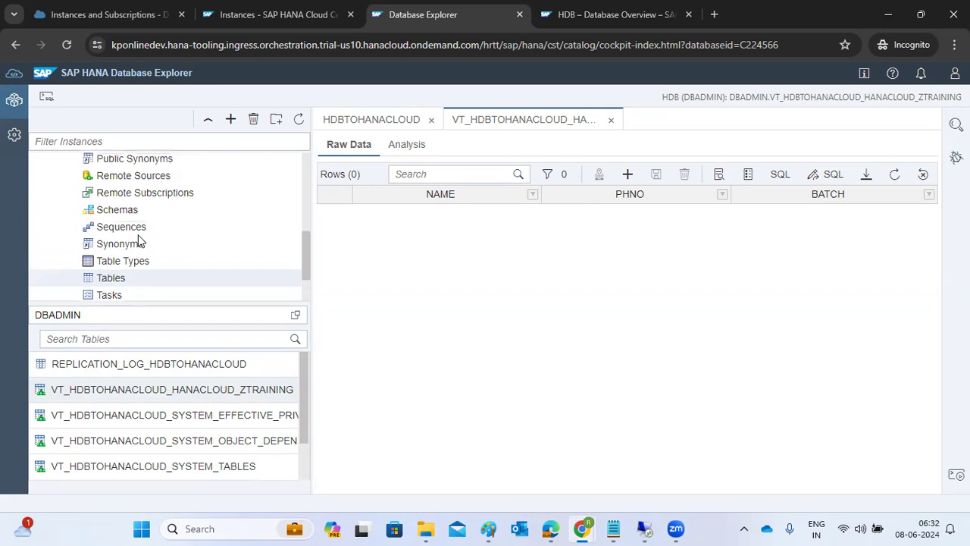
click(137, 215)
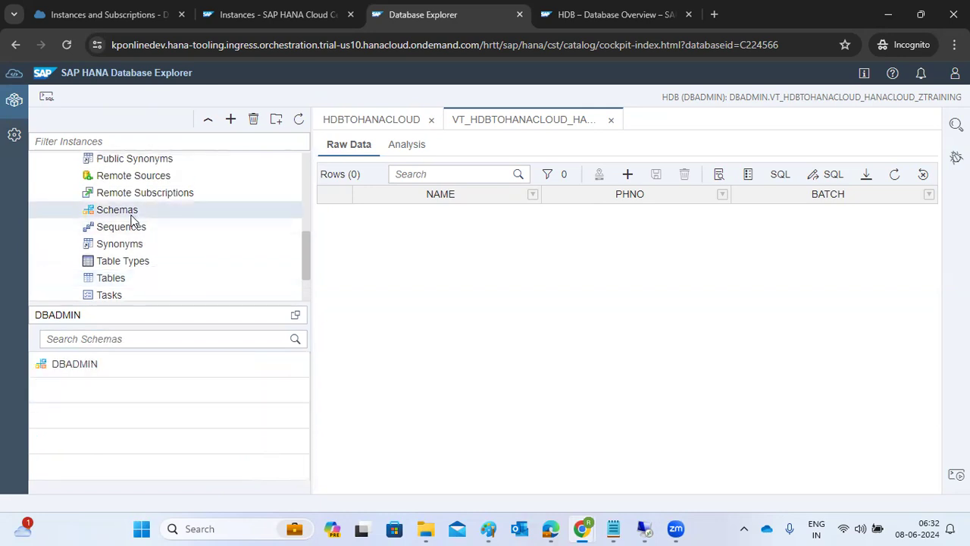
Step: Return to the HDBTOHANACLOUD remote source via Remote Sources, then switch to the remote desktop session
click(112, 177)
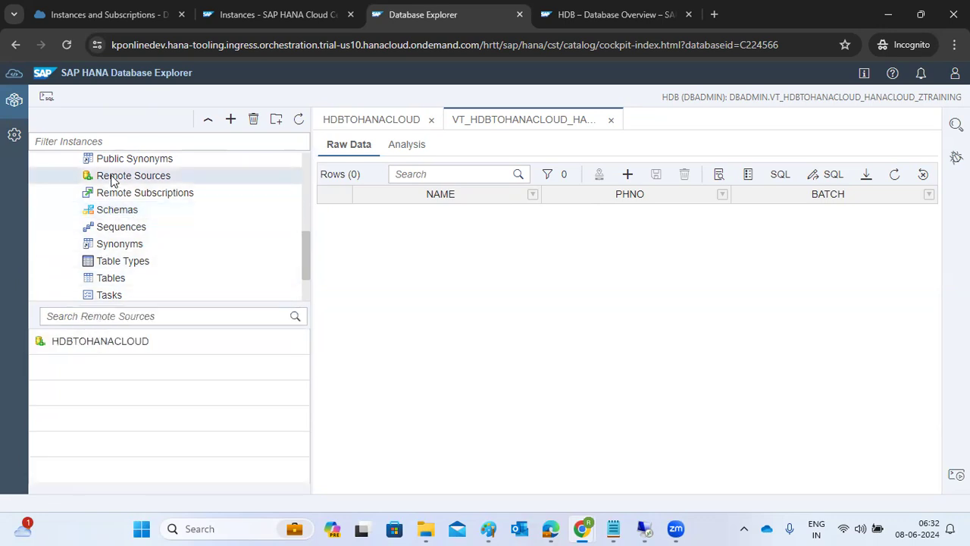
right_click(86, 343)
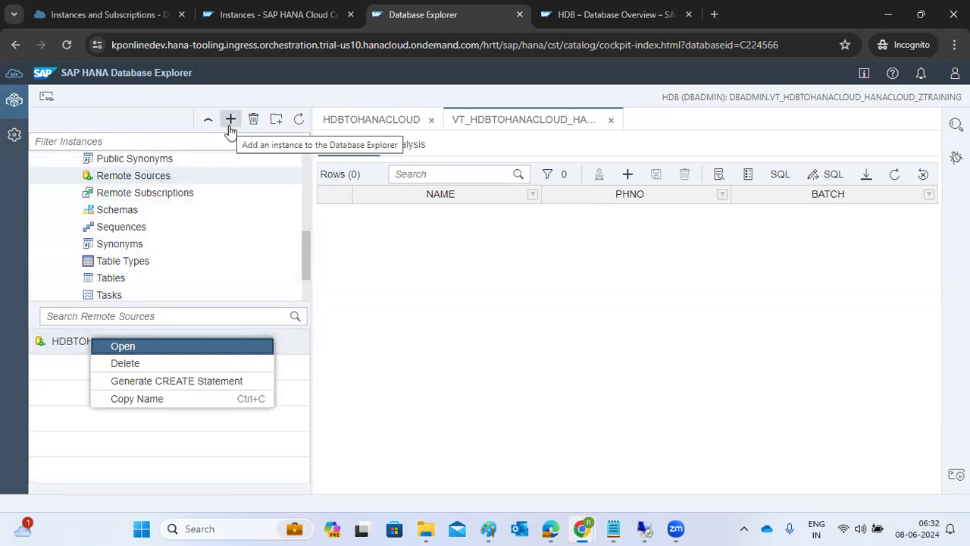
scroll(177, 200, up, 3)
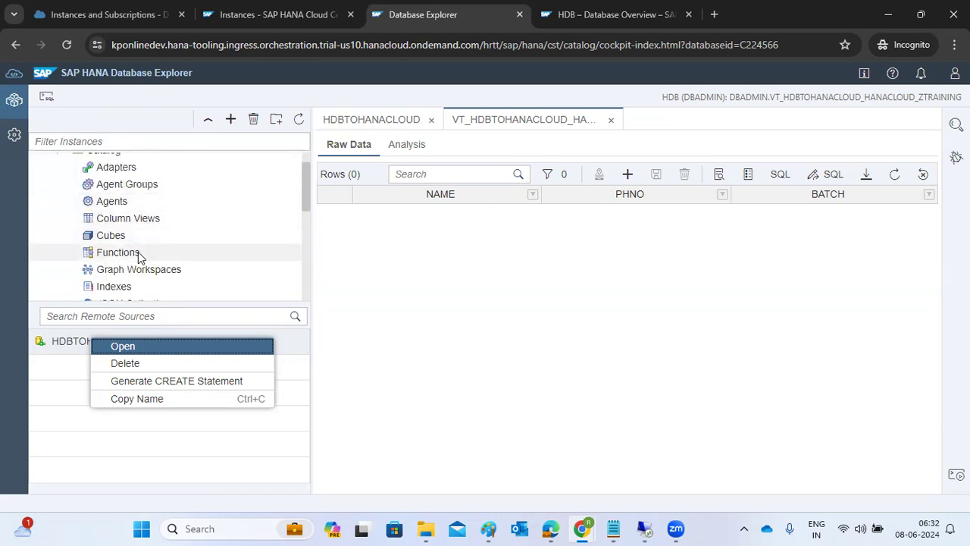
scroll(138, 258, down, 3)
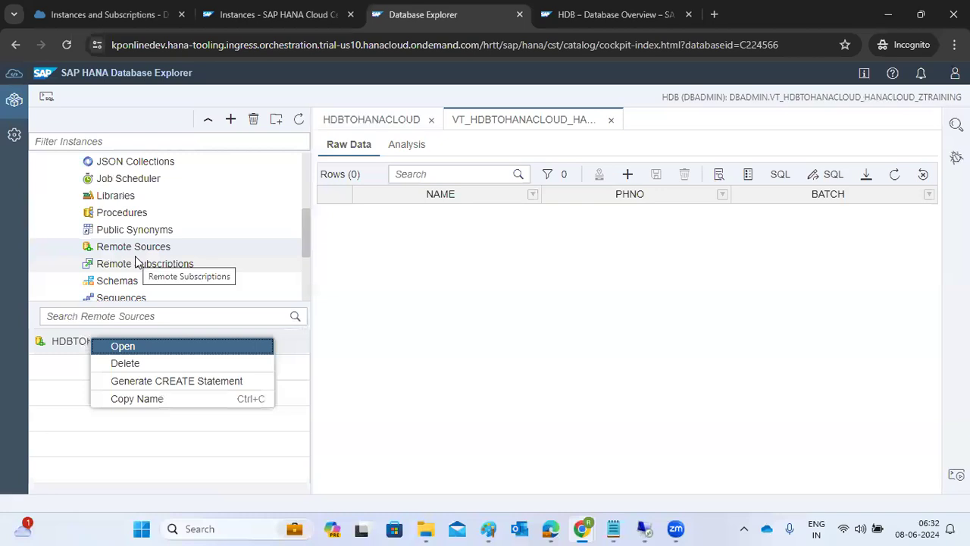
click(371, 68)
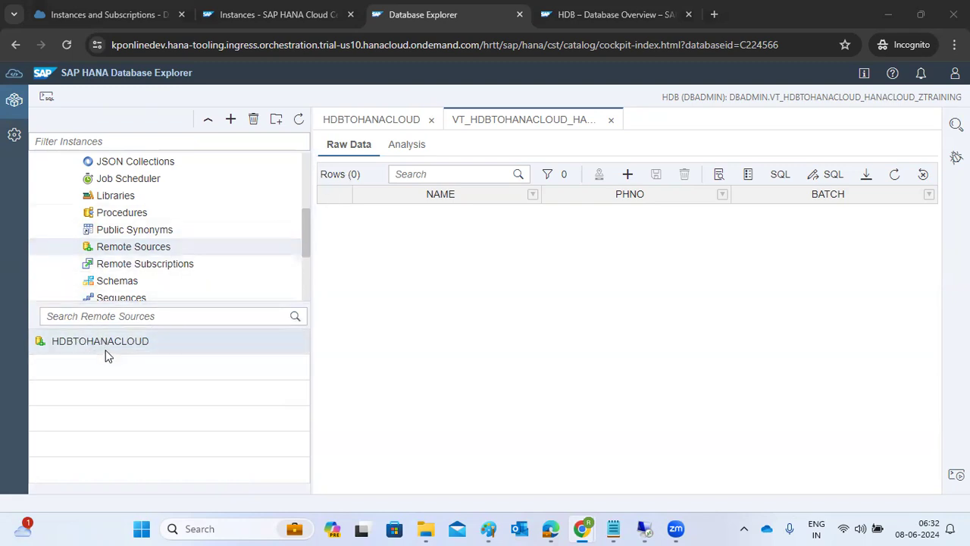
scroll(147, 258, up, 1)
scroll(147, 261, up, 4)
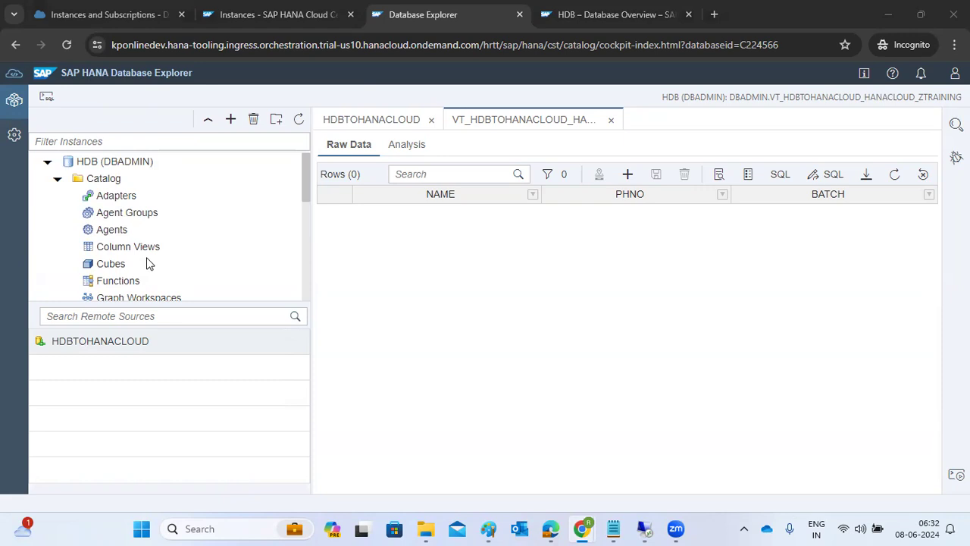
click(366, 129)
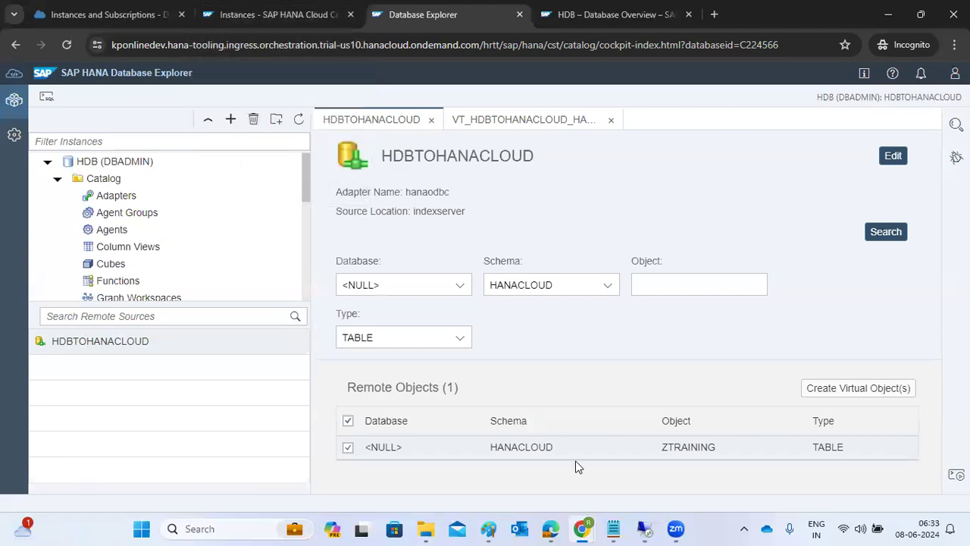
mouse_move(643, 528)
click(686, 485)
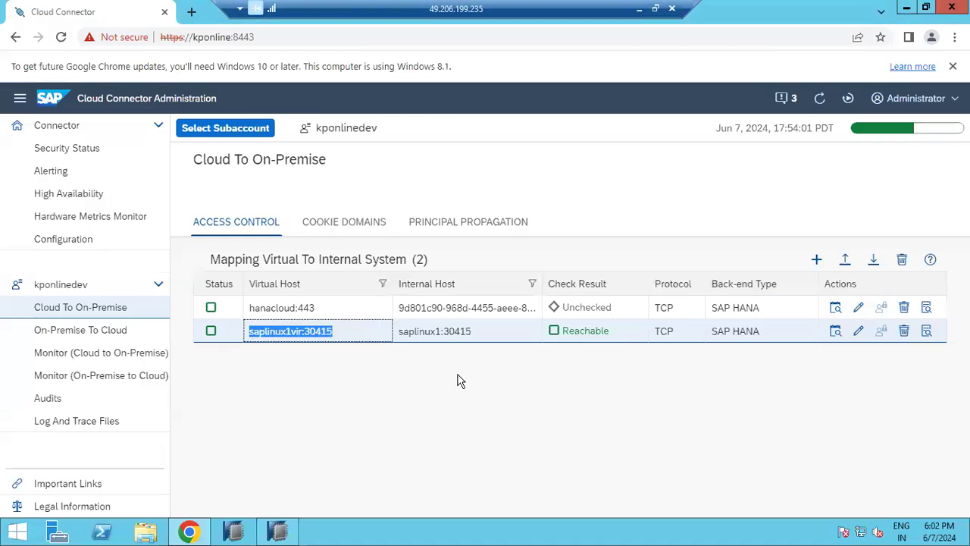
Step: In HANA Studio, check HANACLOUD's SELECT on USR02, retry its deploy, and open user HANAREPL
click(281, 532)
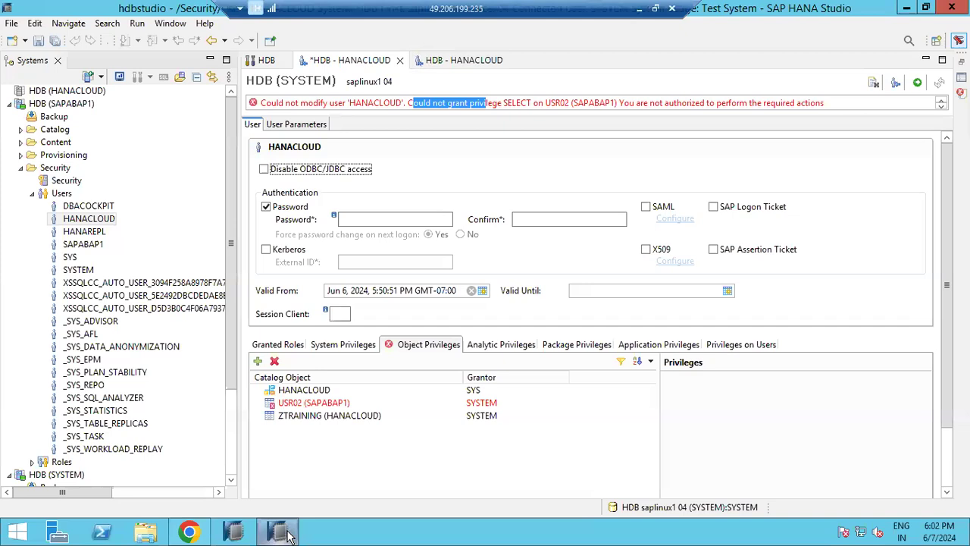
click(447, 60)
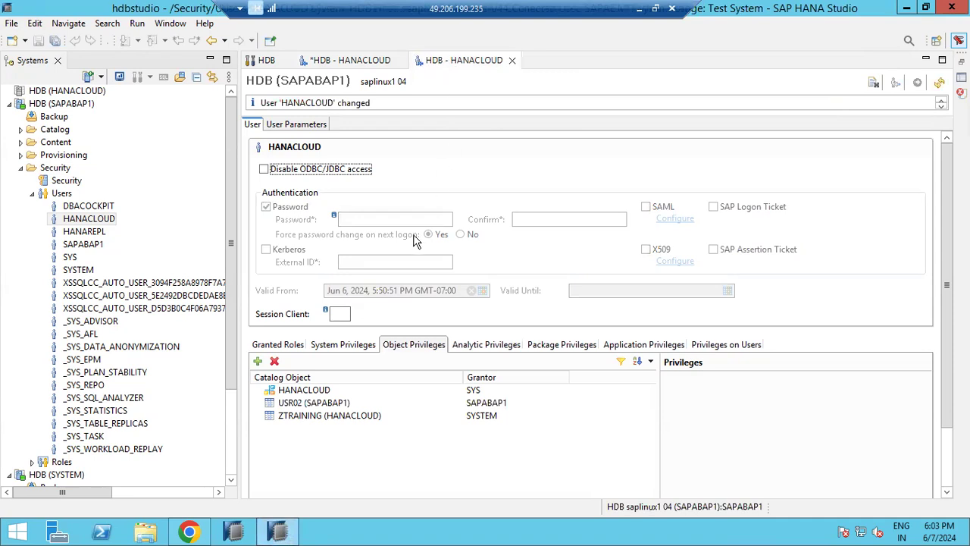
click(303, 406)
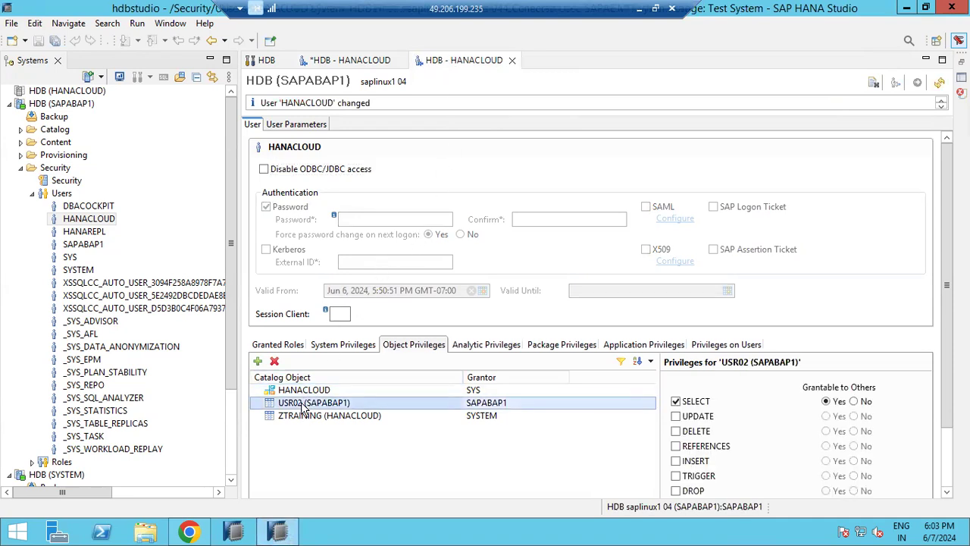
click(317, 60)
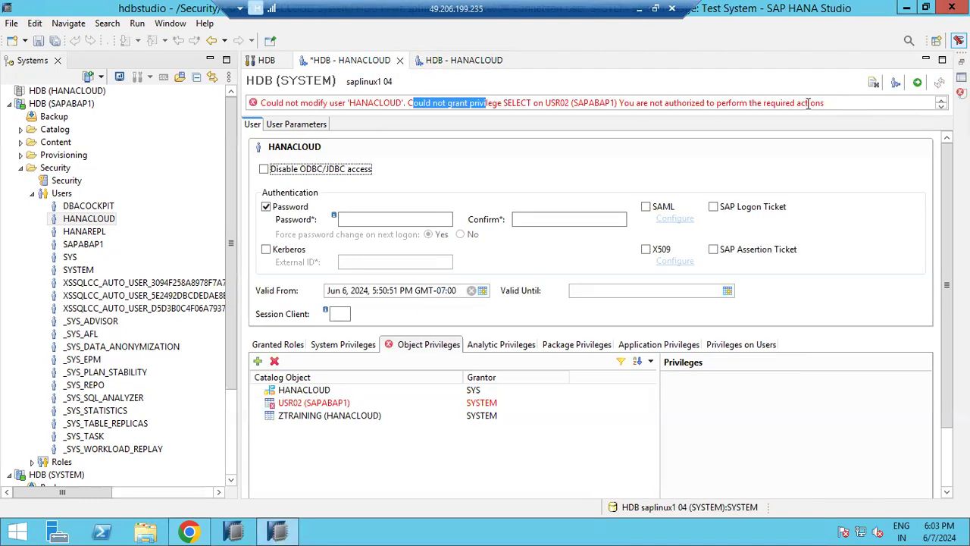
click(917, 82)
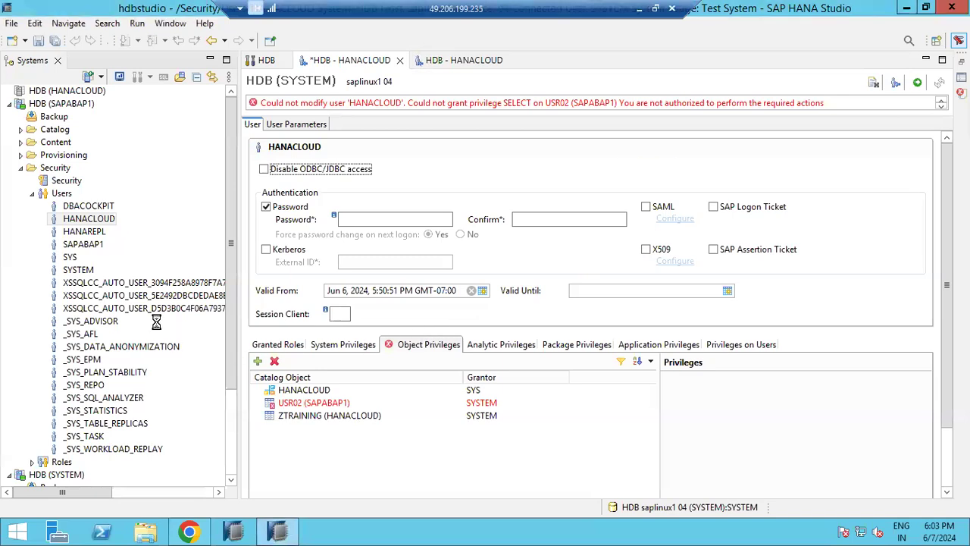
click(83, 232)
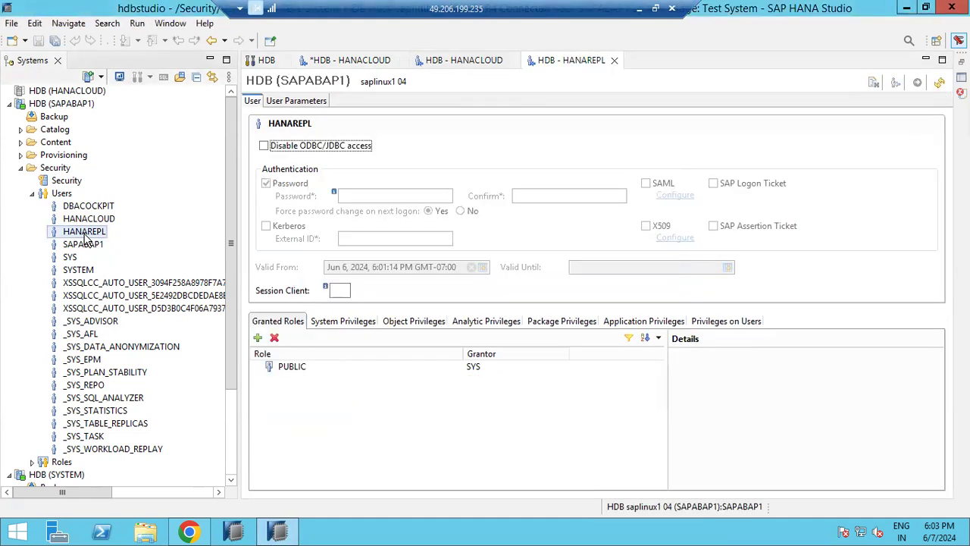
Step: Give HANAREPL grantable SELECT on USR02 (SAPABAP1), deploy it, and minimize the remote desktop
click(405, 328)
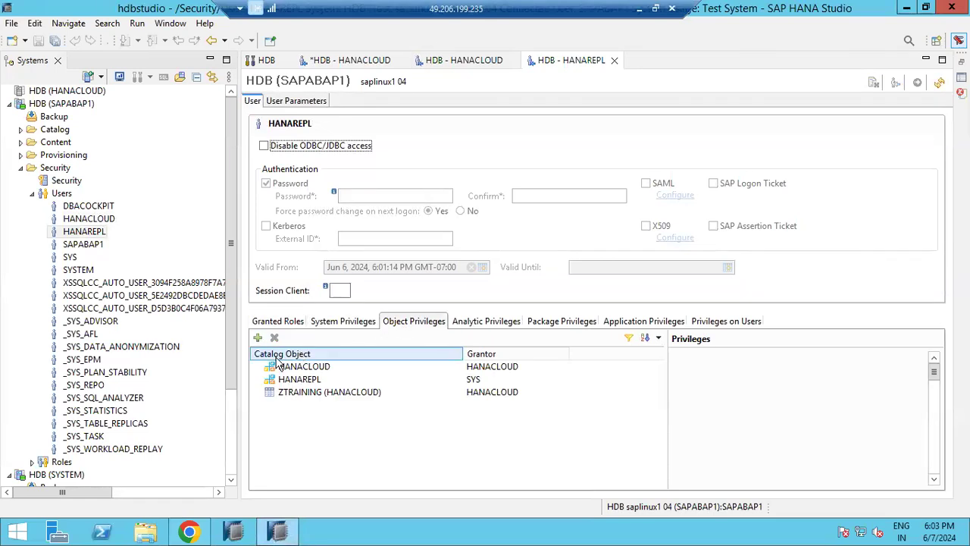
click(258, 340)
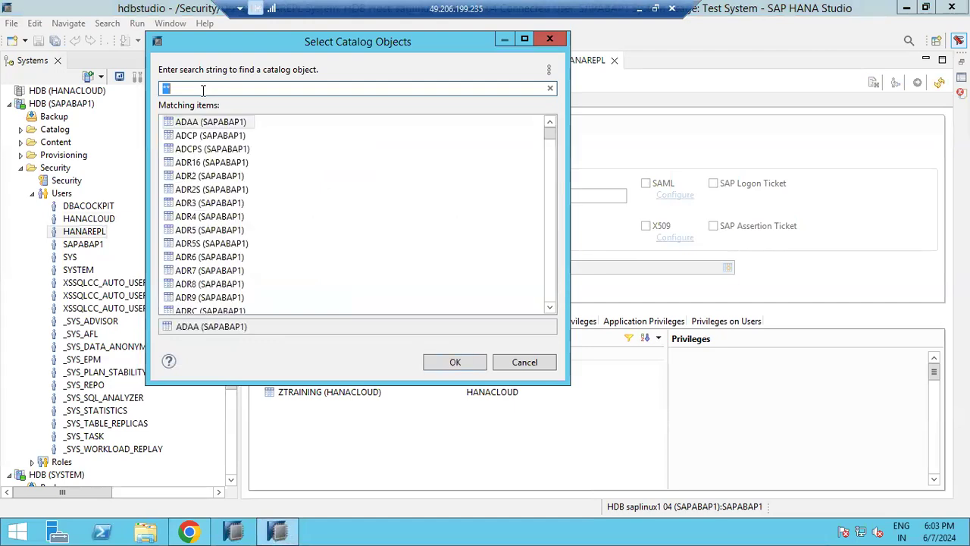
text(USR02)
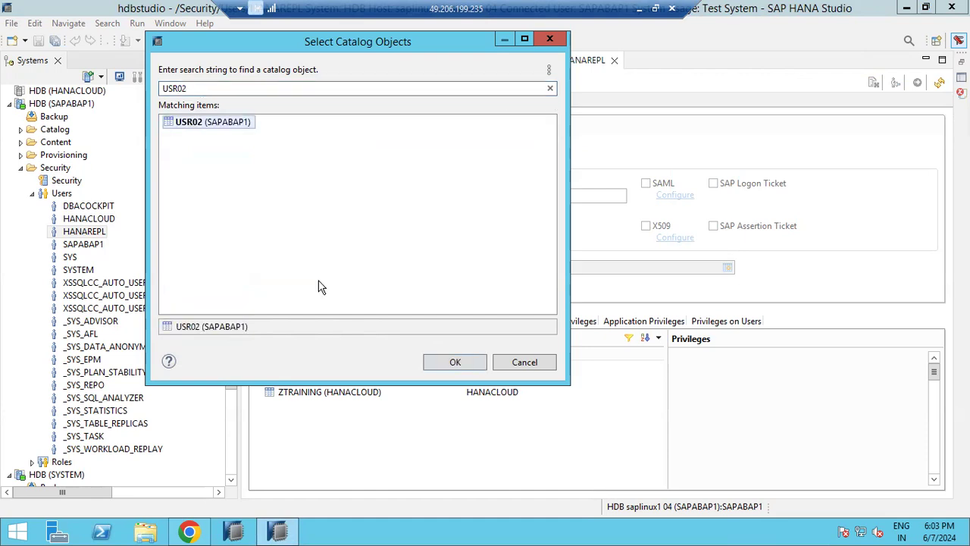
click(472, 362)
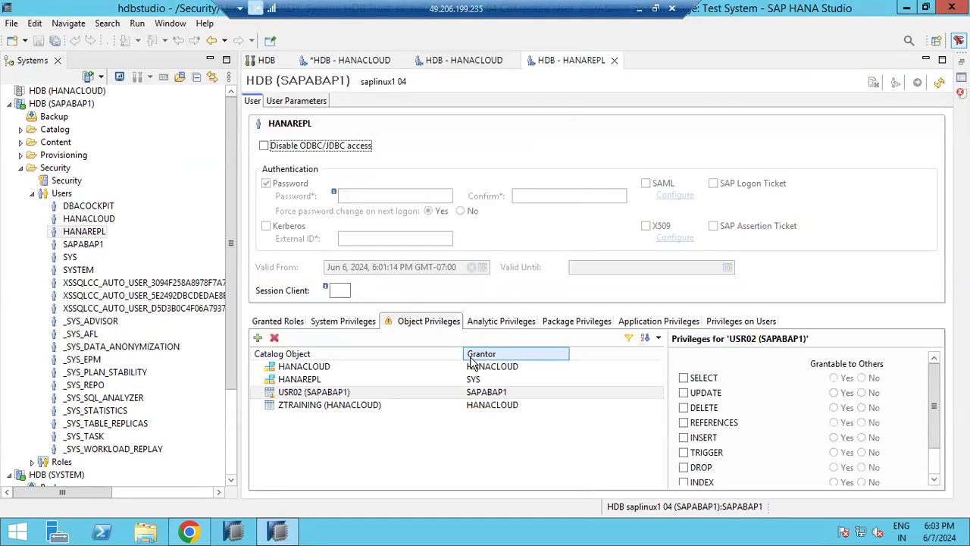
click(683, 378)
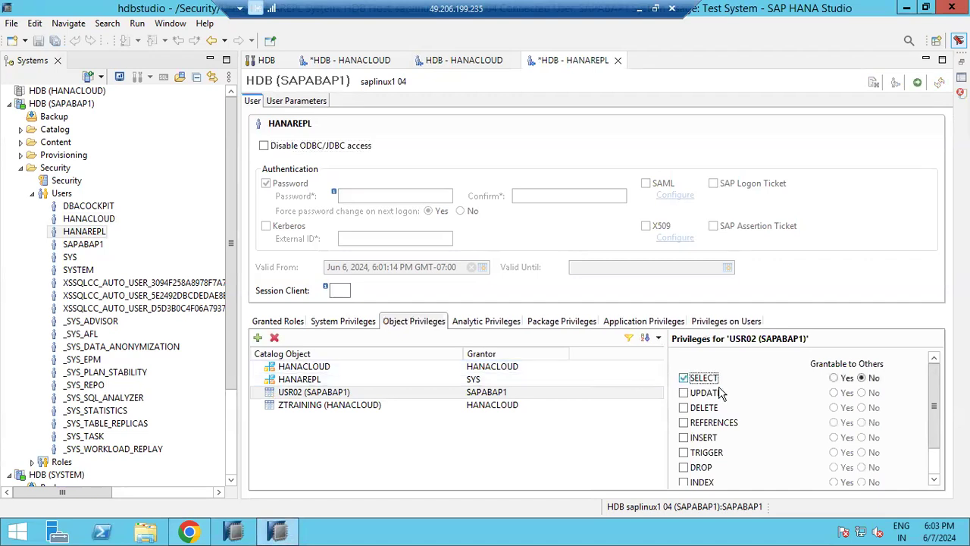
click(834, 377)
click(916, 83)
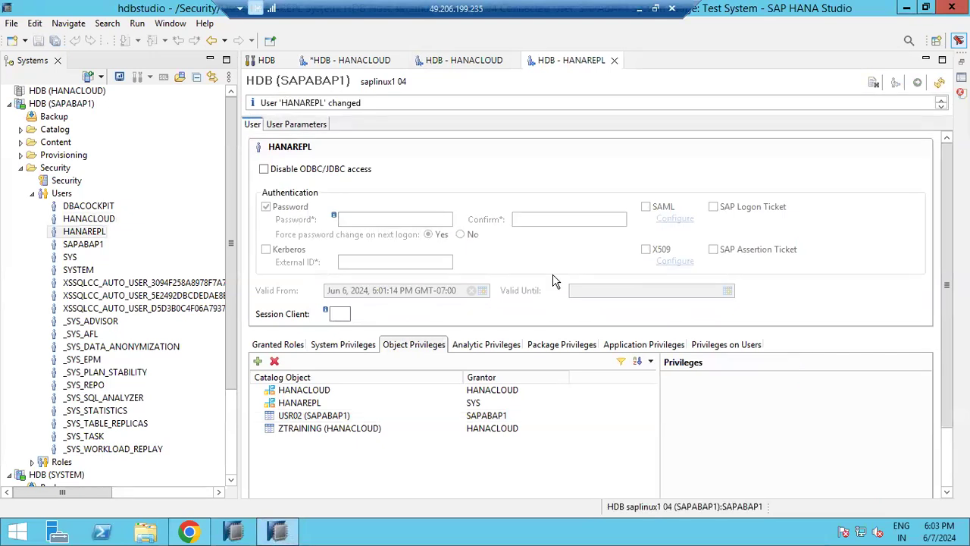
click(639, 8)
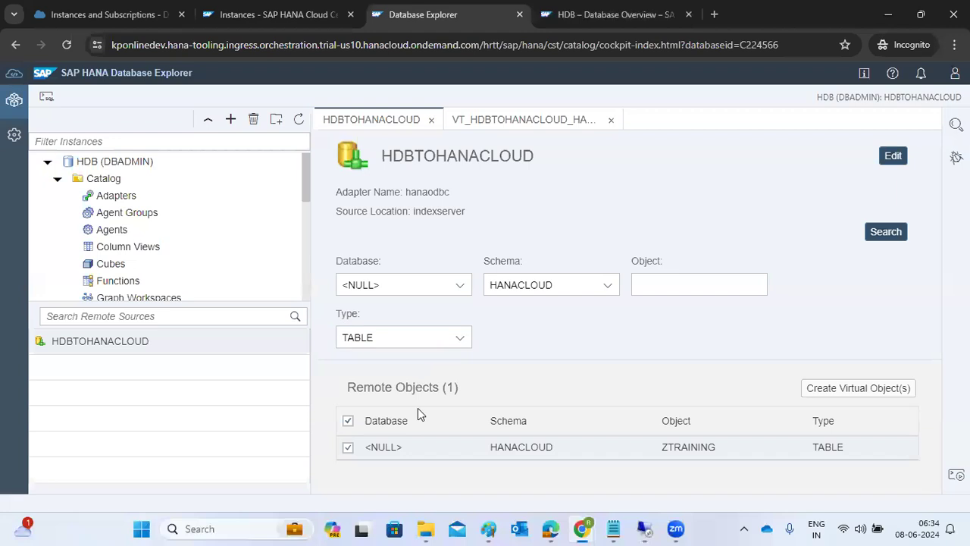
Step: On HDB's Database Overview, scroll to Connections and open HDBTOHANACLOUD's replication details
click(565, 20)
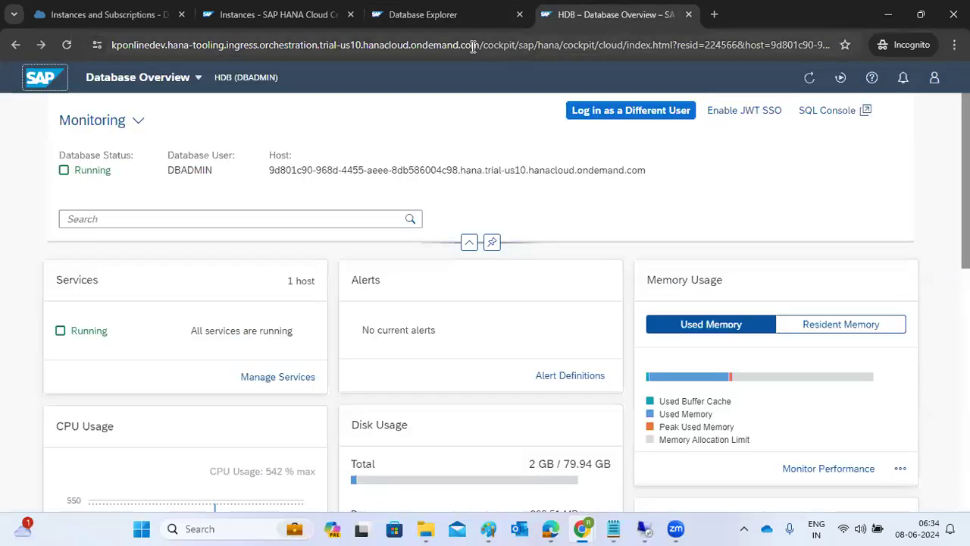
scroll(459, 394, down, 5)
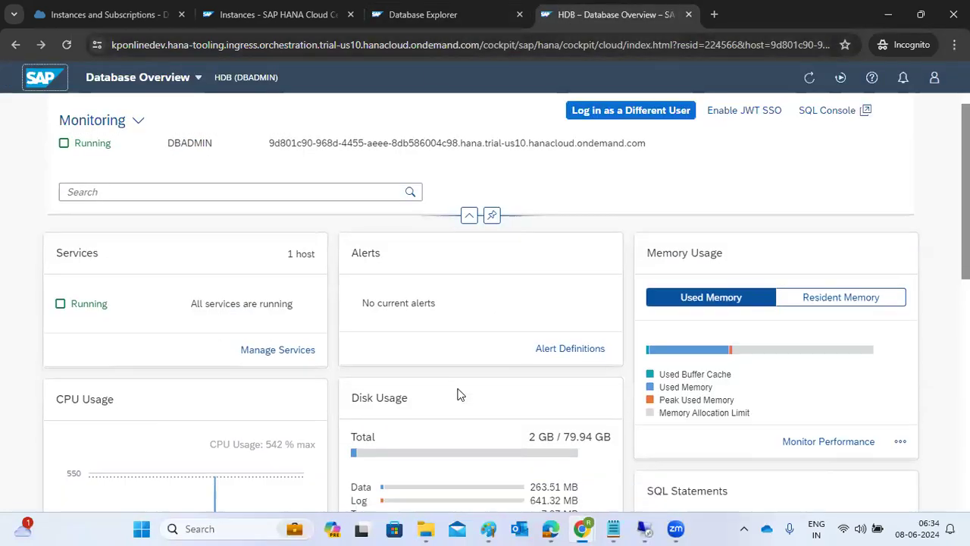
scroll(458, 396, down, 2)
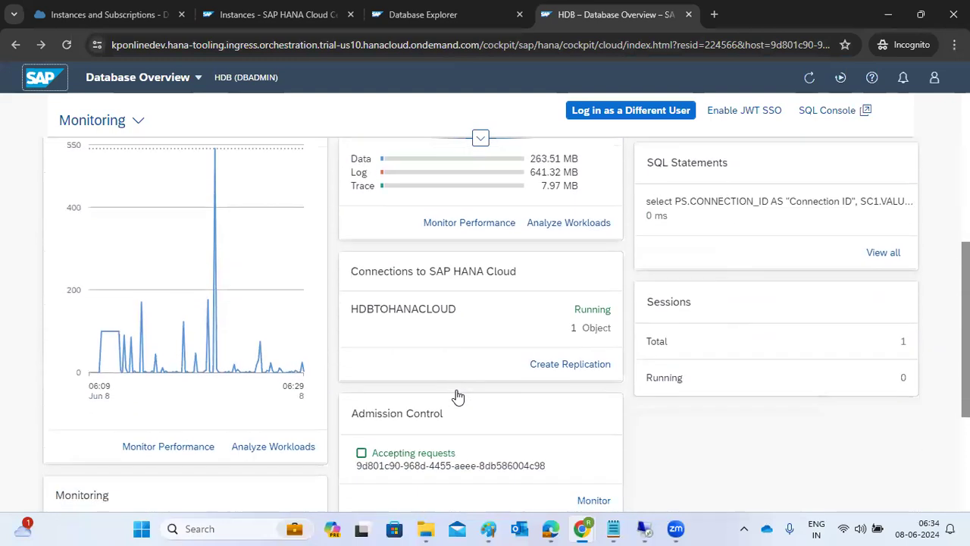
click(471, 325)
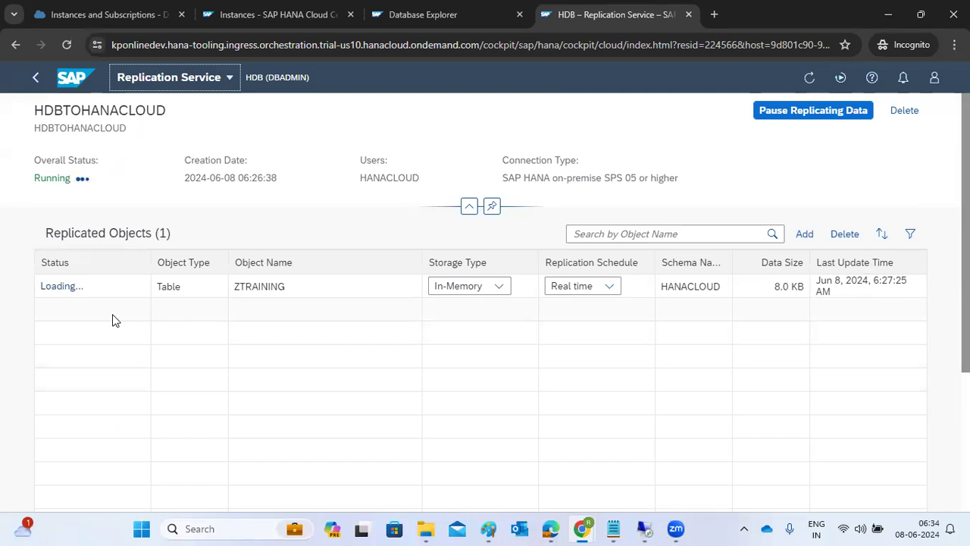
Step: Inspect ZTRAINING's storage type and the Add Objects schema list without changes, then return to the overview
click(503, 290)
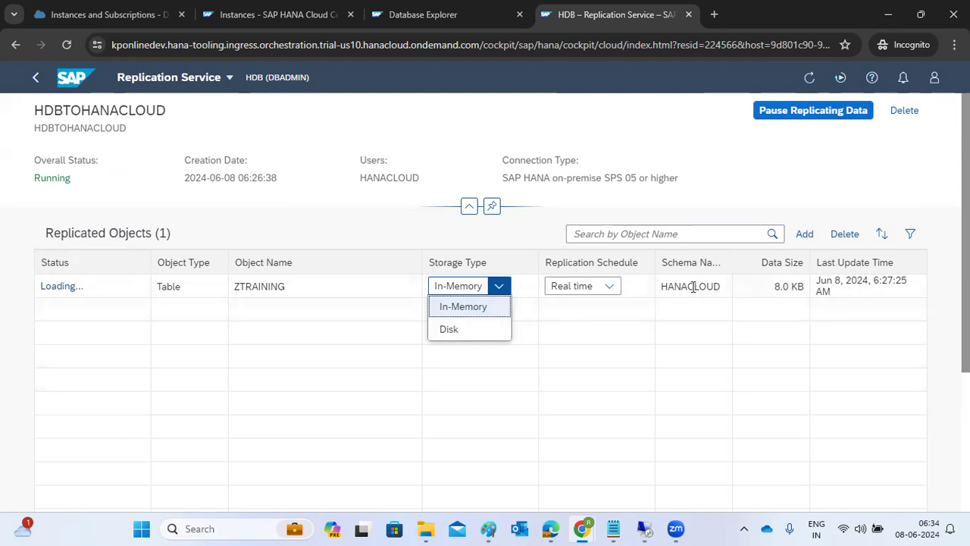
drag(679, 287, 720, 290)
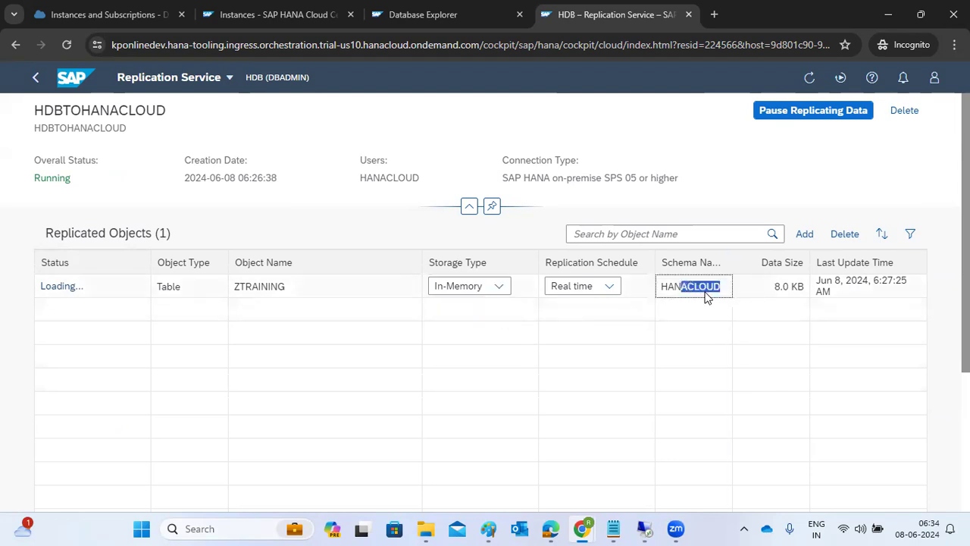
click(810, 237)
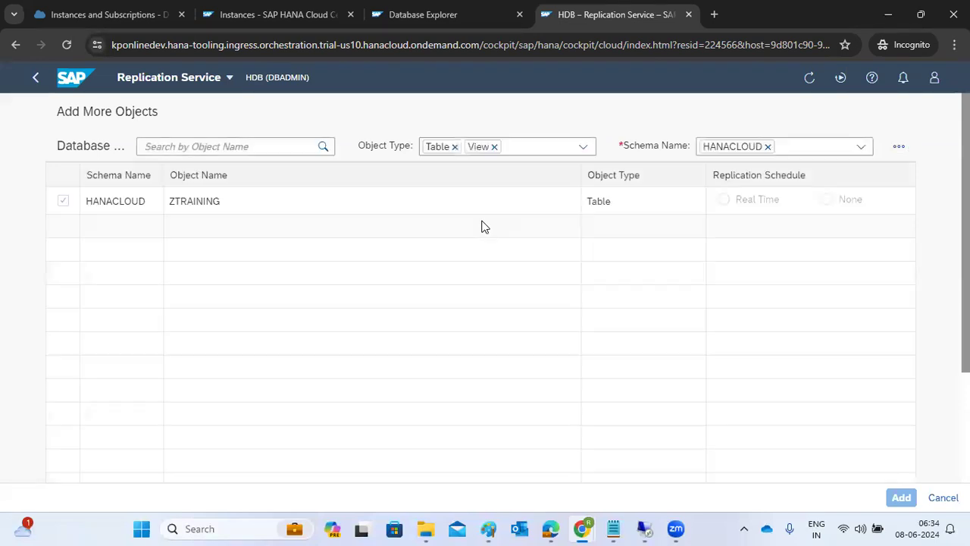
click(862, 148)
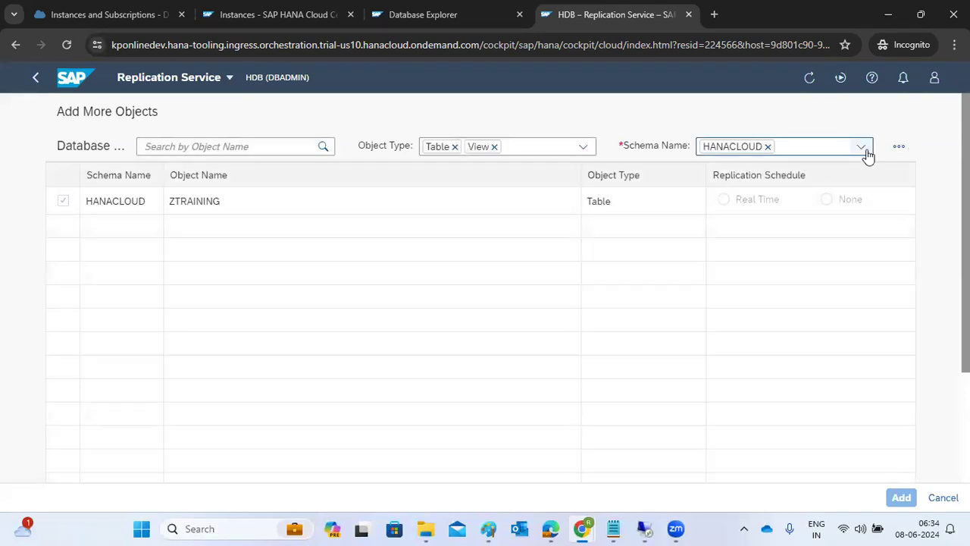
click(863, 150)
click(933, 497)
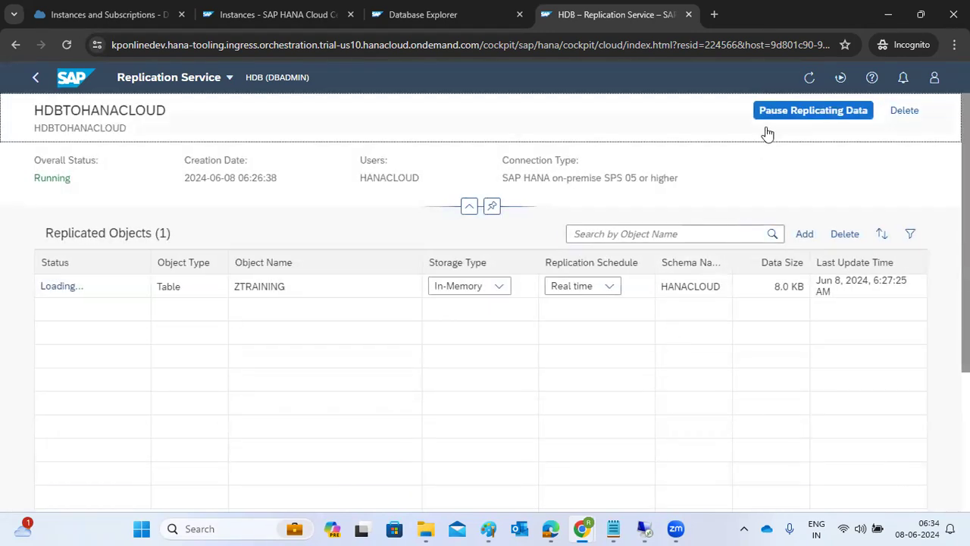
click(35, 78)
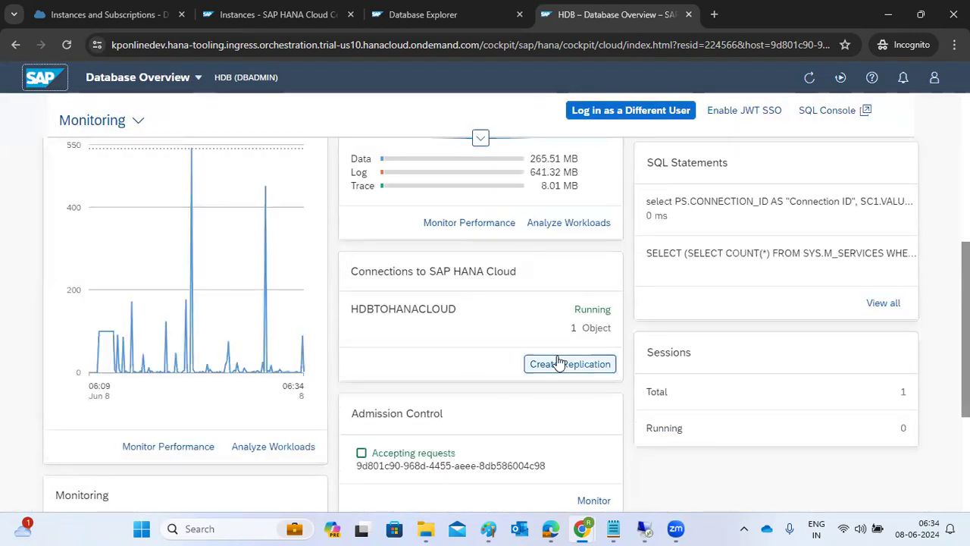
Step: Start a new replication with a new SAP HANA 2.0 SPS05 or Higher connection
click(559, 363)
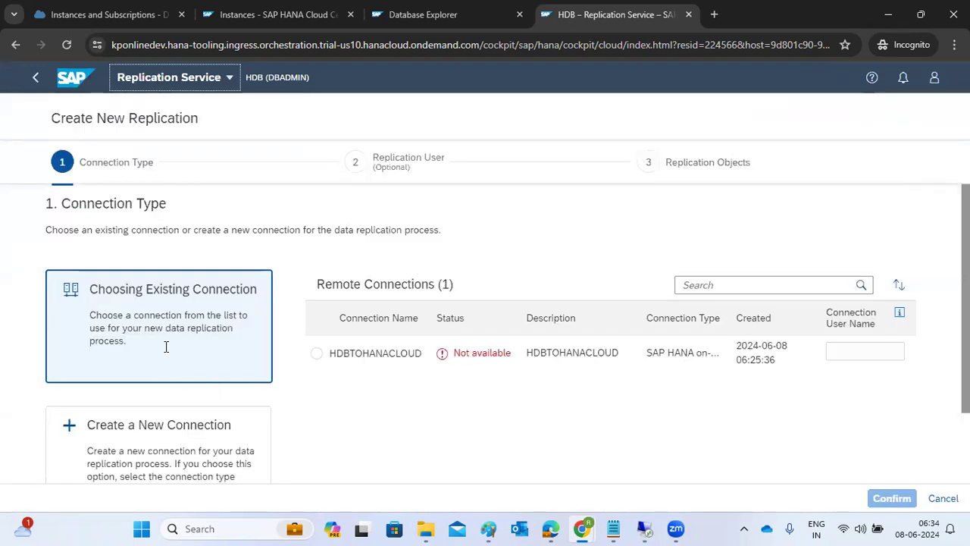
click(180, 452)
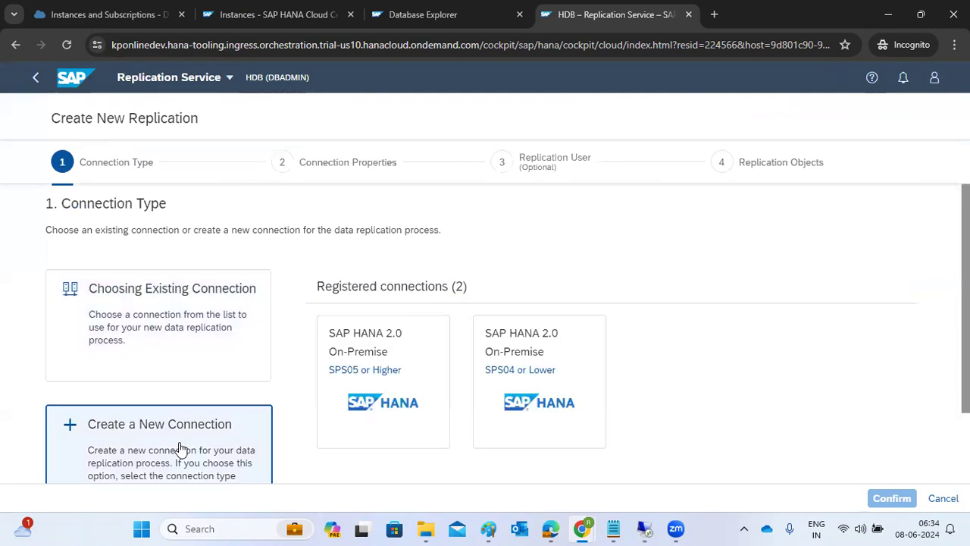
click(352, 371)
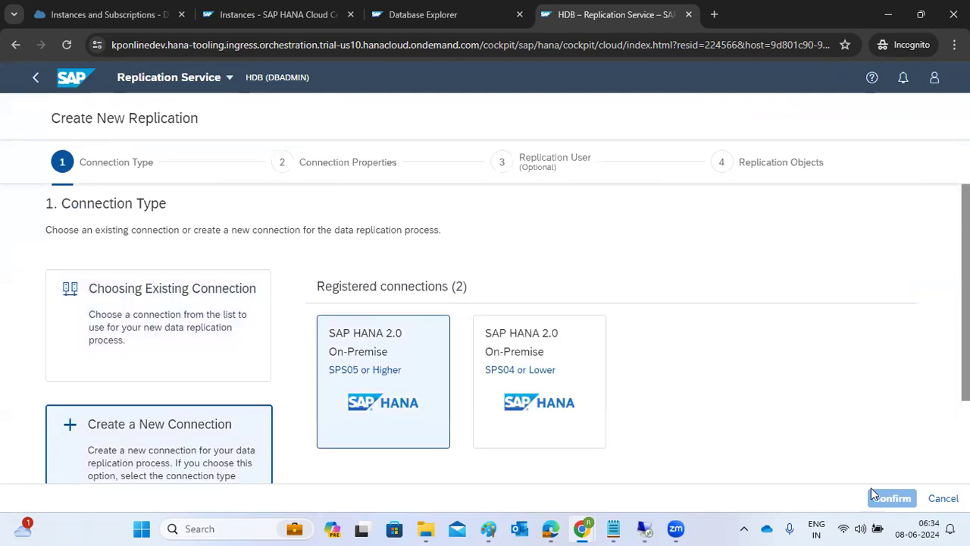
scroll(648, 426, down, 2)
click(65, 437)
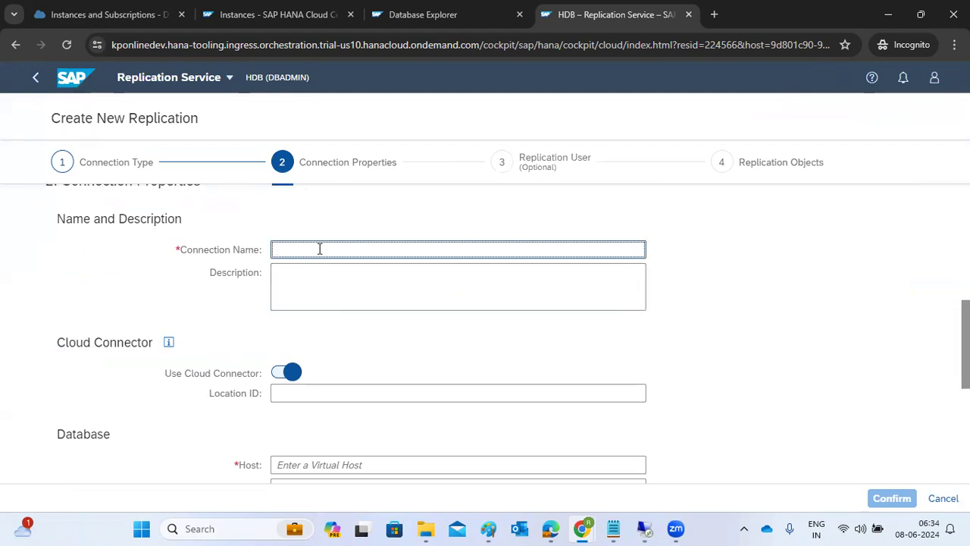
Step: Name the connection HANACLOUD1, reuse the name as description, and set host saplinux1vir, port 30415
text(HANAC)
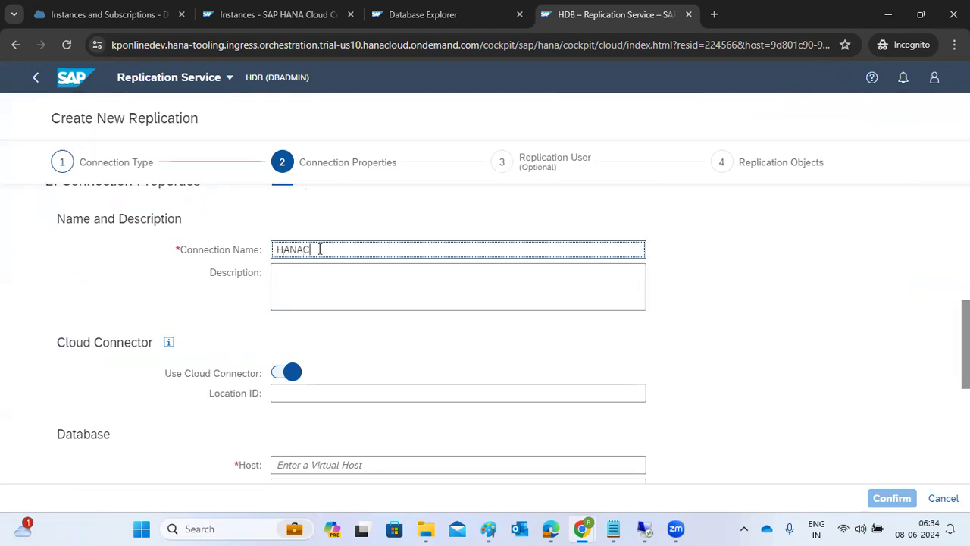
text(LOUD1)
double_click(319, 248)
key(ctrl+c)
click(325, 269)
key(ctrl+v)
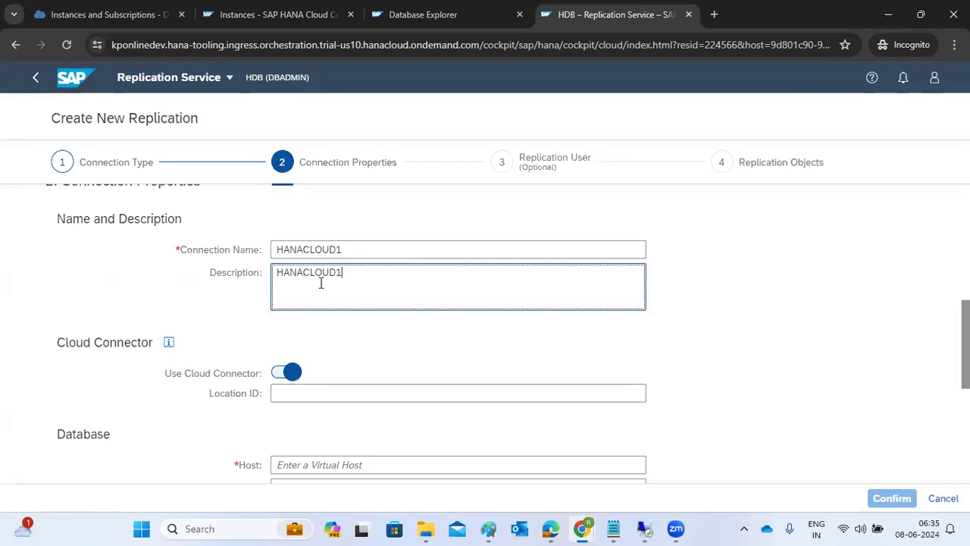
scroll(320, 281, down, 1)
click(296, 393)
text(s)
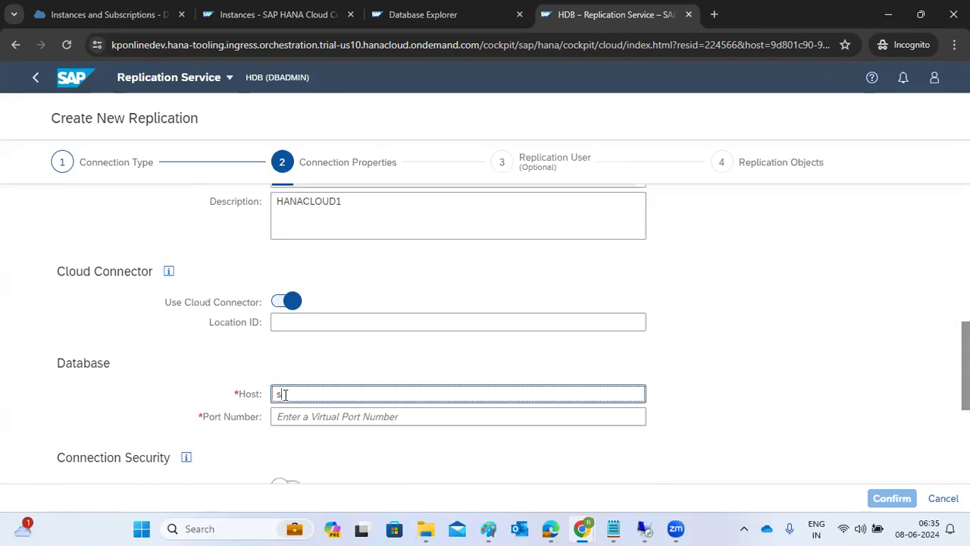
text(aplinux1vir)
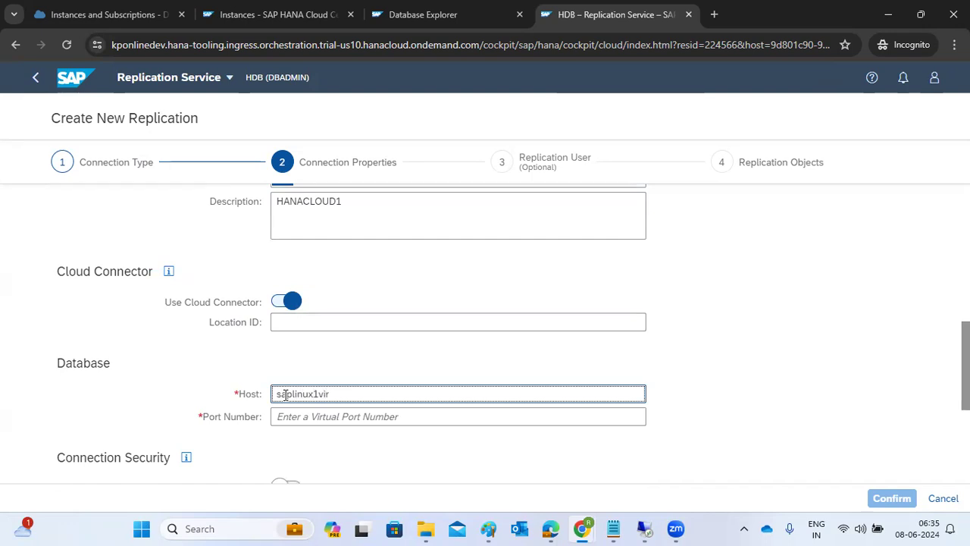
click(292, 416)
text(30415)
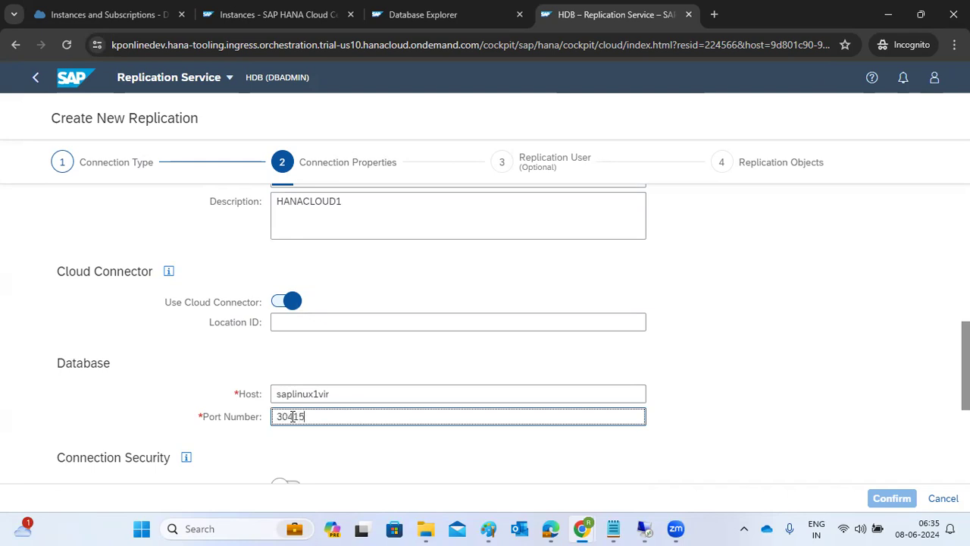
Step: Enter the replication user and its password, create the HANACLOUD1 connection, and check the instances overview
scroll(309, 431, down, 4)
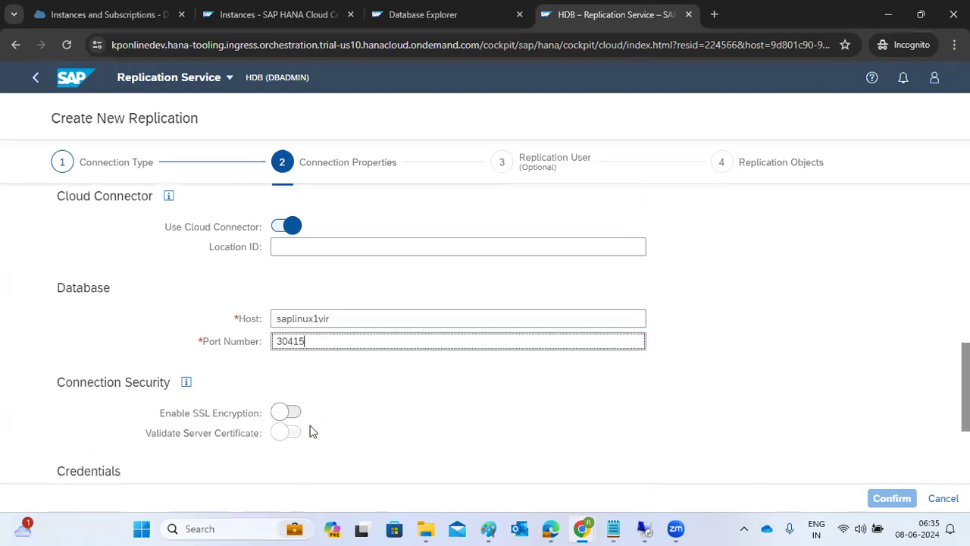
click(324, 377)
click(315, 359)
text(HANACLOUD)
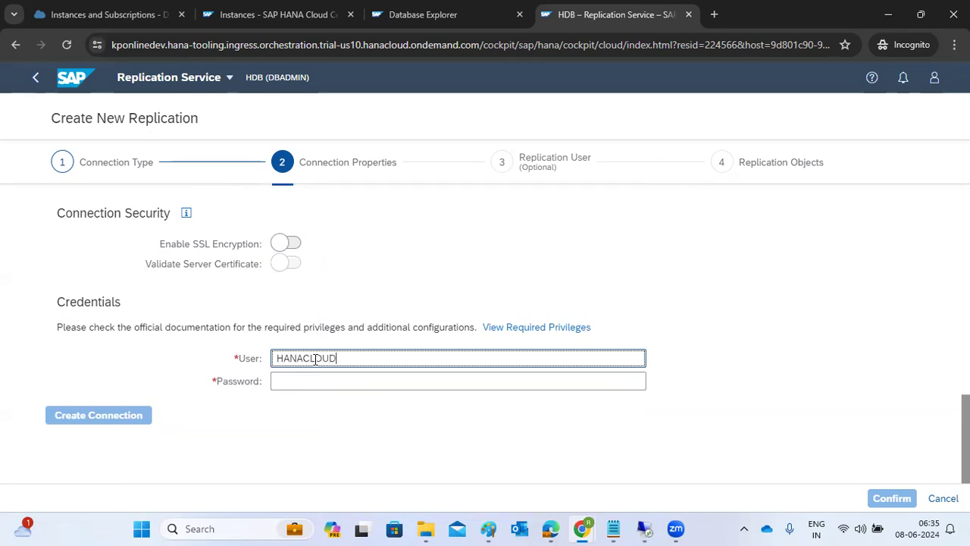
key(Tab)
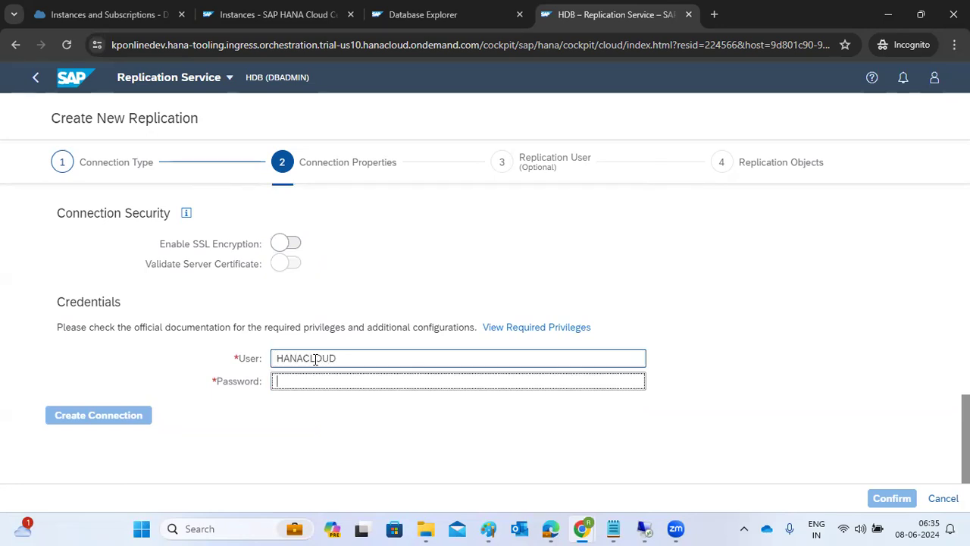
click(338, 359)
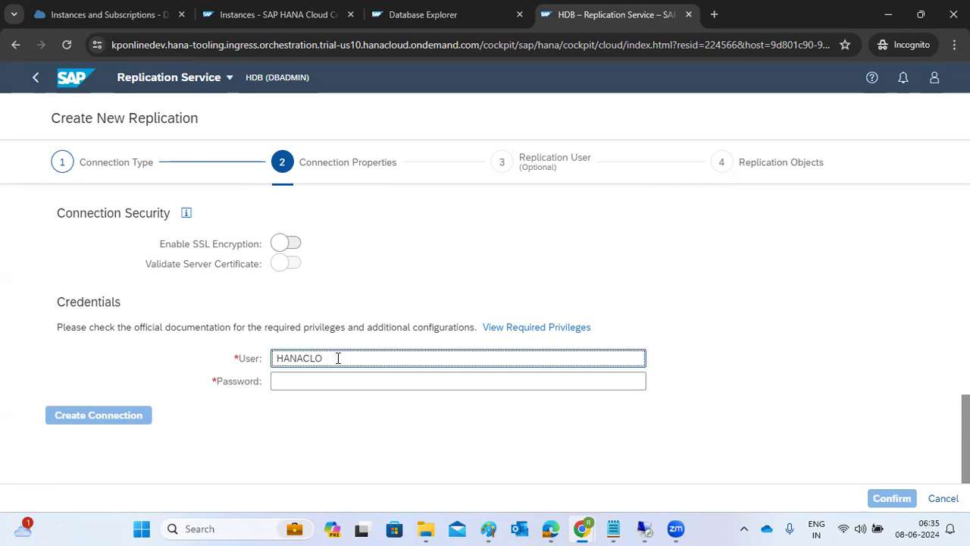
key(Tab)
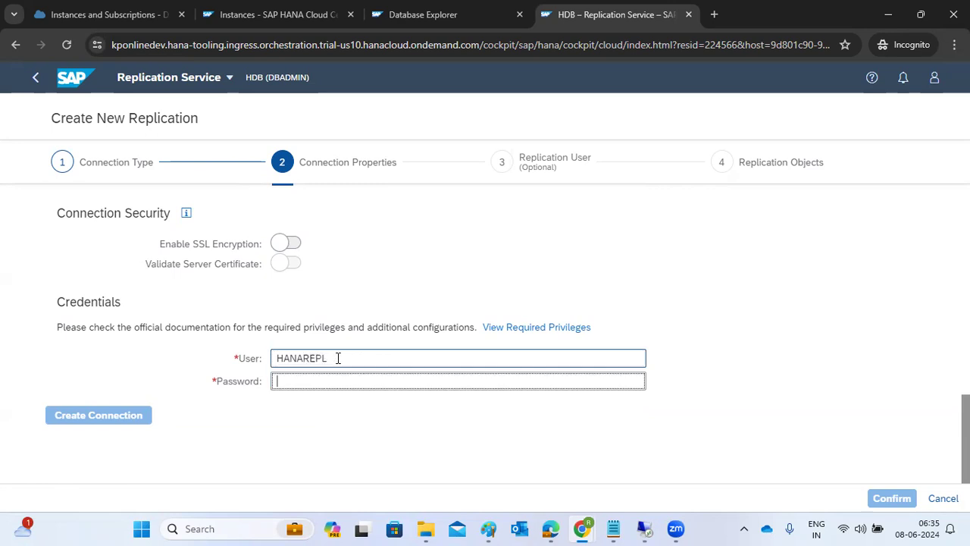
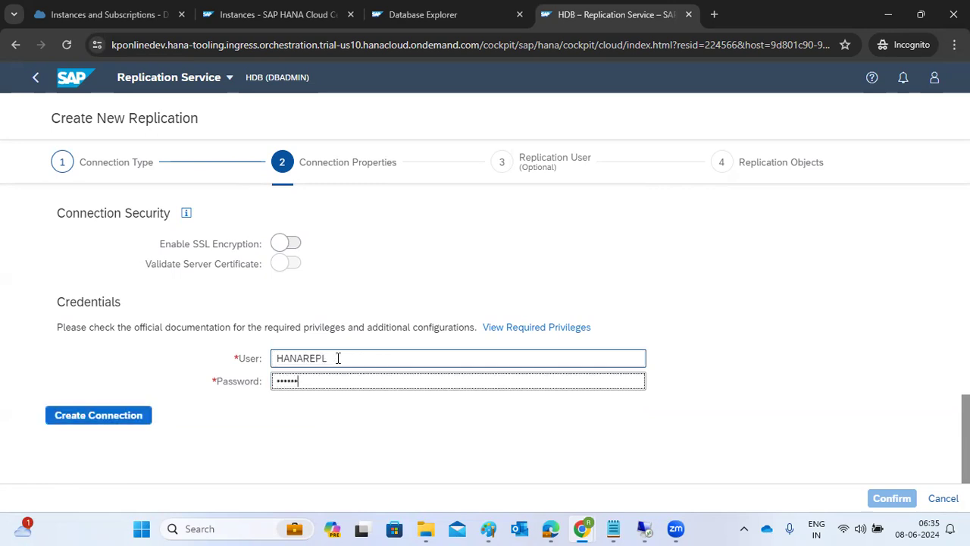
click(89, 418)
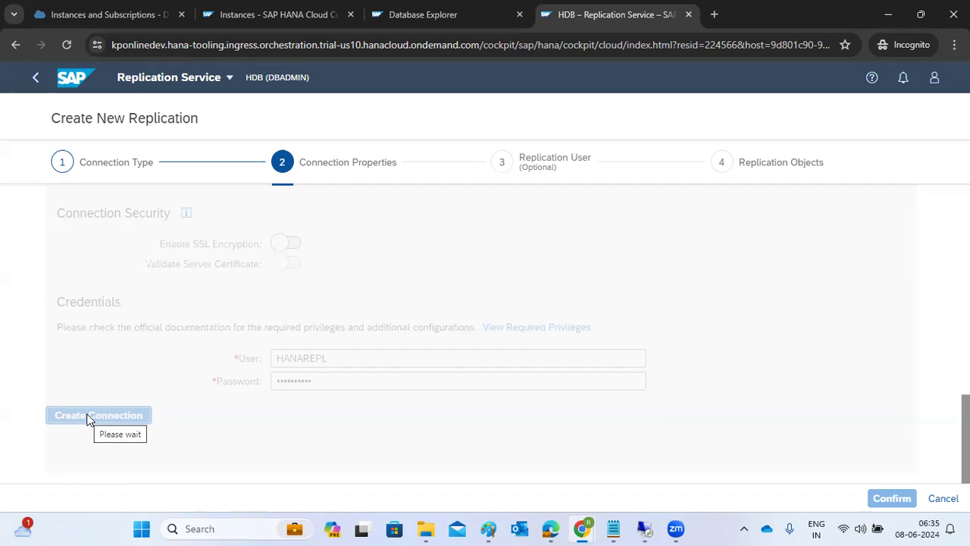
click(232, 23)
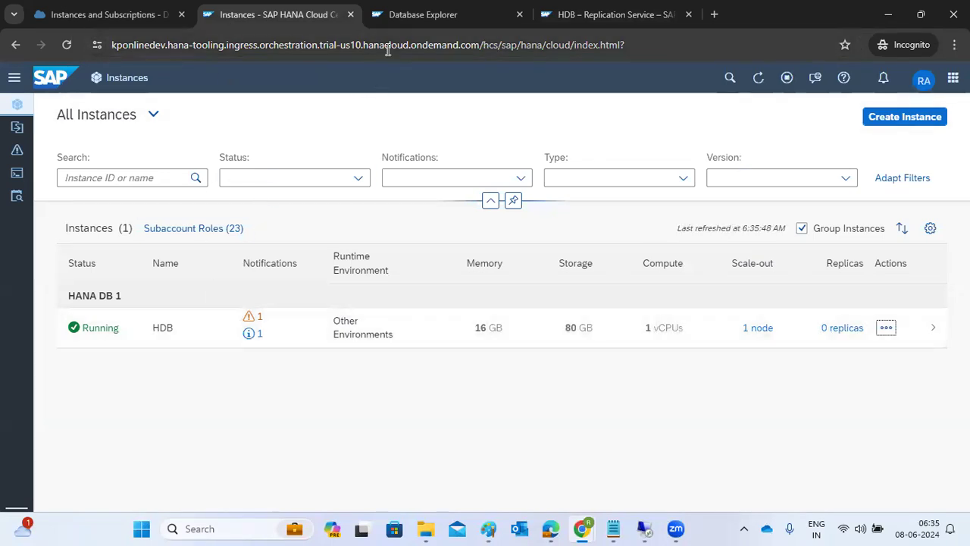
Step: Look at the HDBTOHANACLOUD remote source in Database Explorer, then return to the replication wizard
click(395, 23)
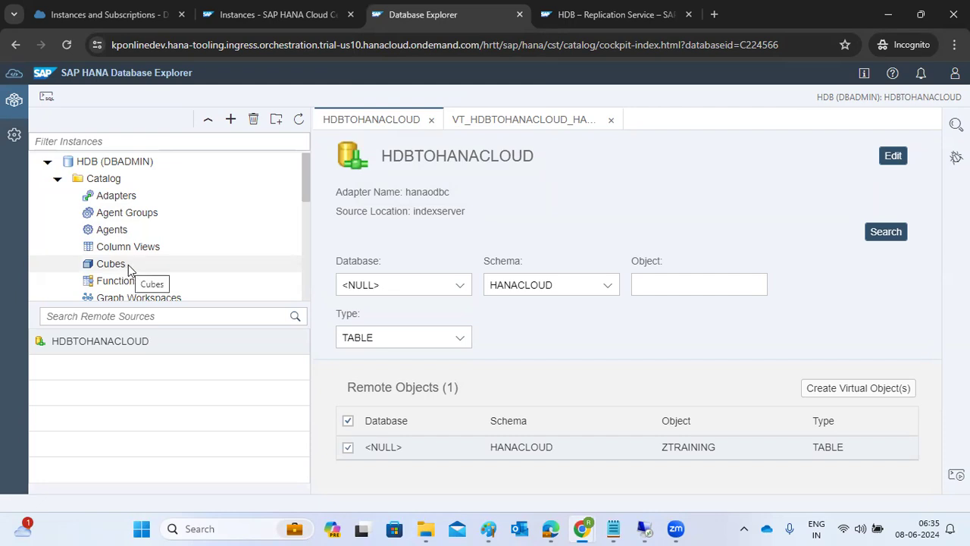
click(562, 23)
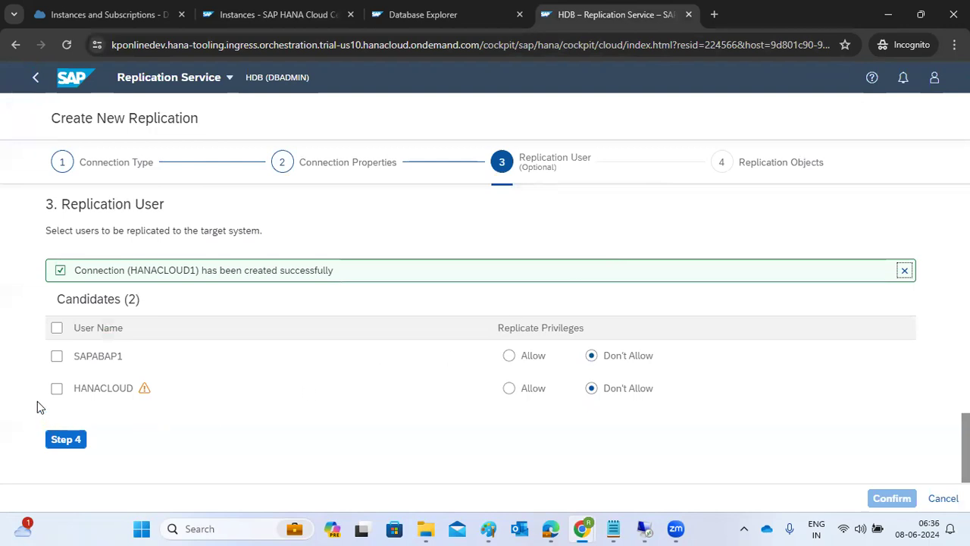
Step: Select SAPABAP1 and HANACLOUD for replication with Replicate Privileges set to Allow, then go to Step 4
click(57, 357)
drag(78, 355, 129, 361)
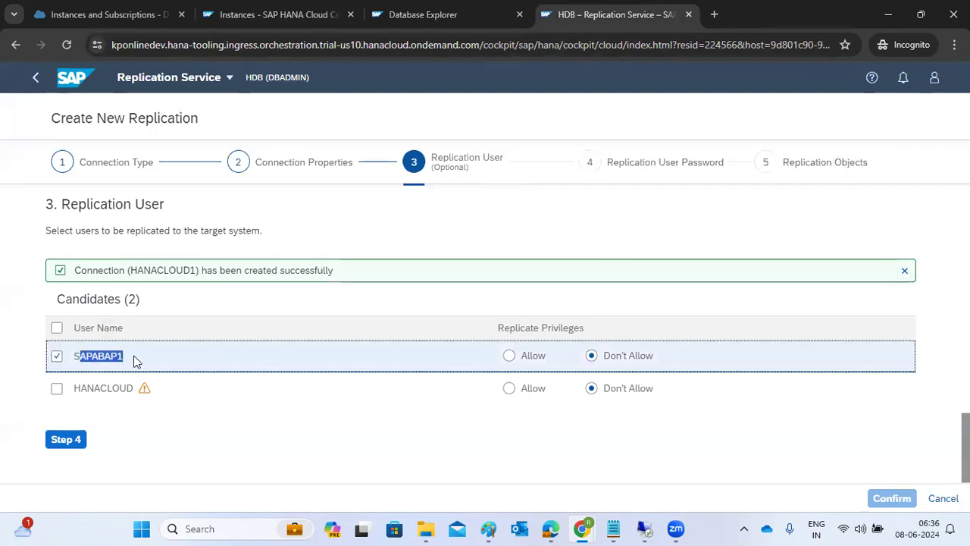
click(506, 356)
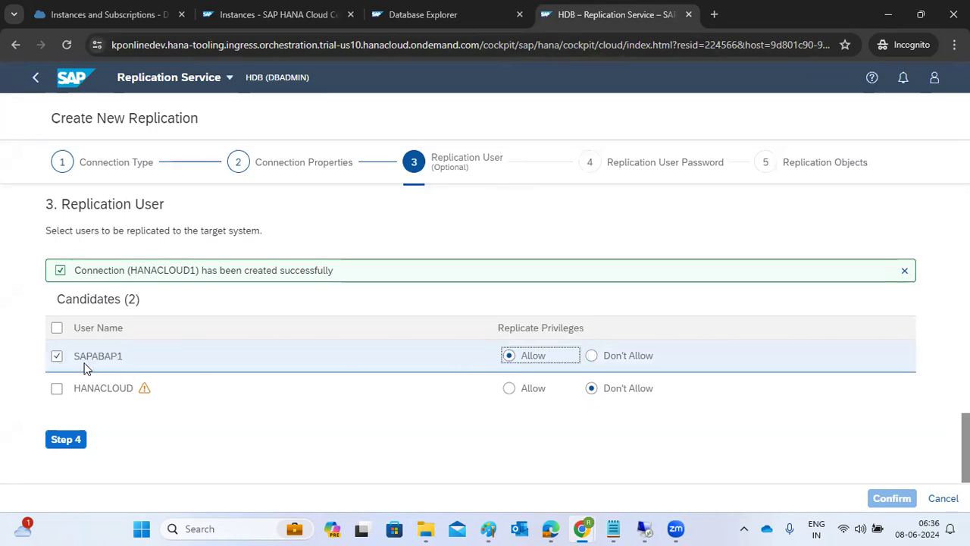
drag(79, 361, 126, 355)
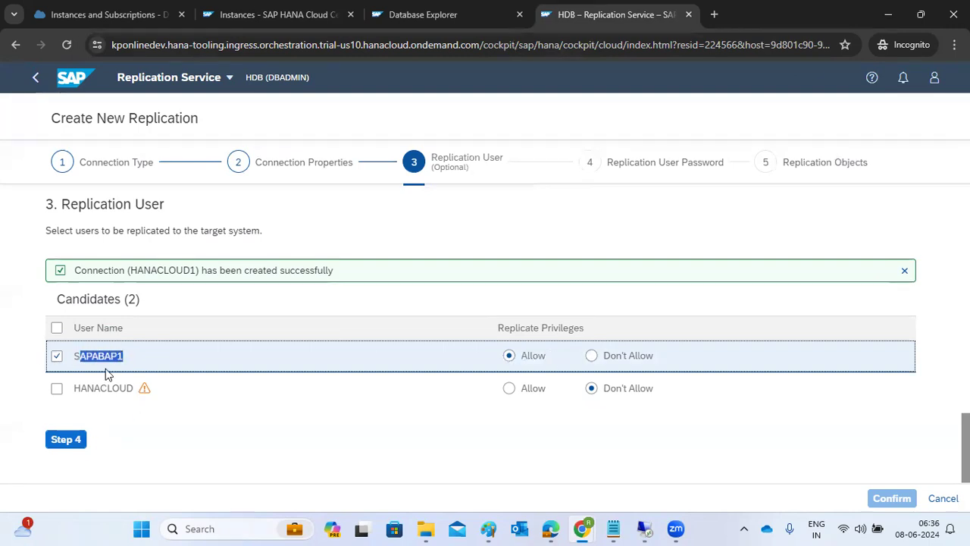
click(56, 327)
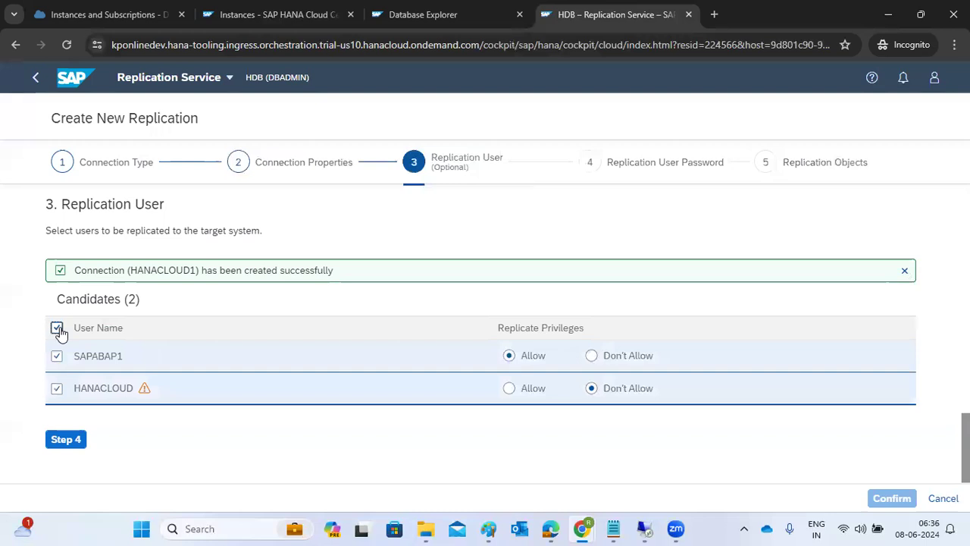
click(507, 389)
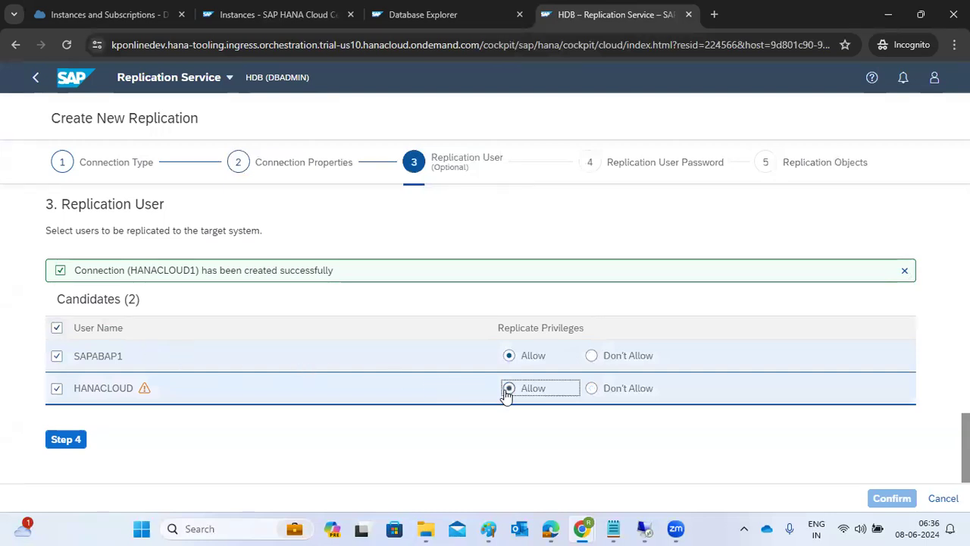
click(61, 441)
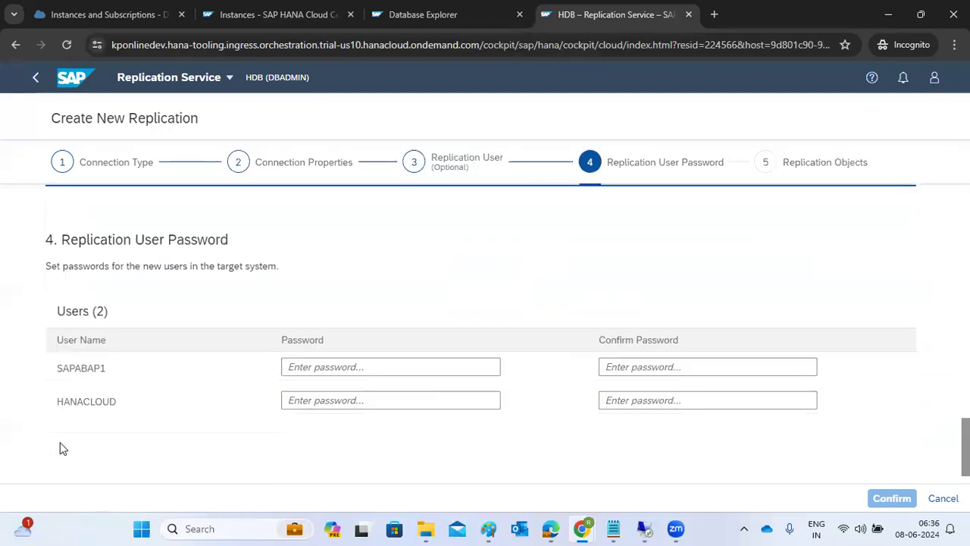
Step: Enter and confirm the passwords for SAPABAP1 and HANACLOUD, then proceed to Step 5
click(296, 331)
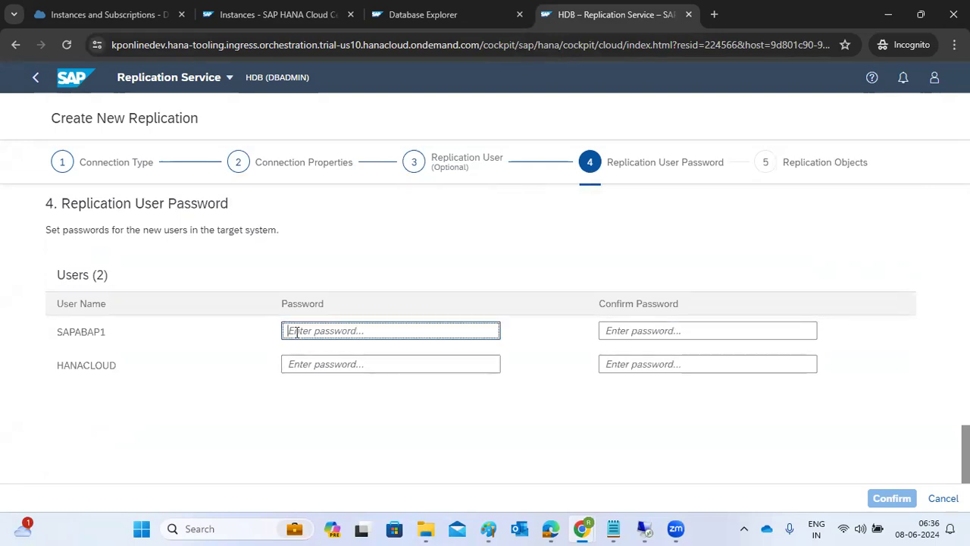
text(abC••••••)
key(Tab)
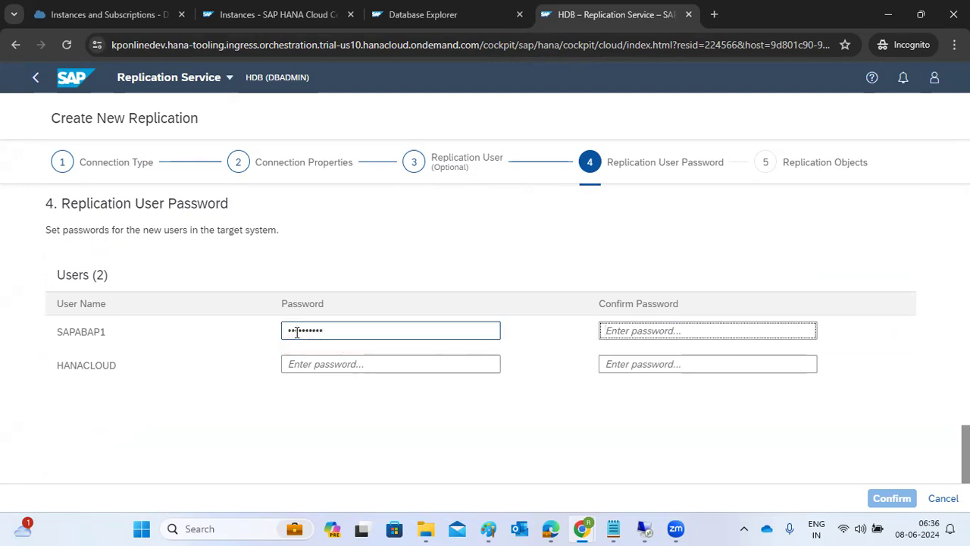
text(••••••••••)
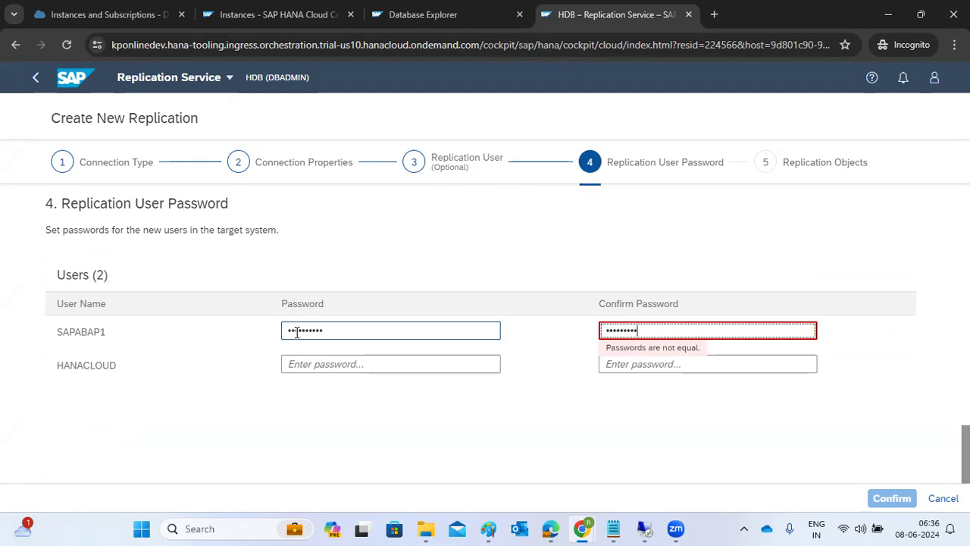
click(299, 365)
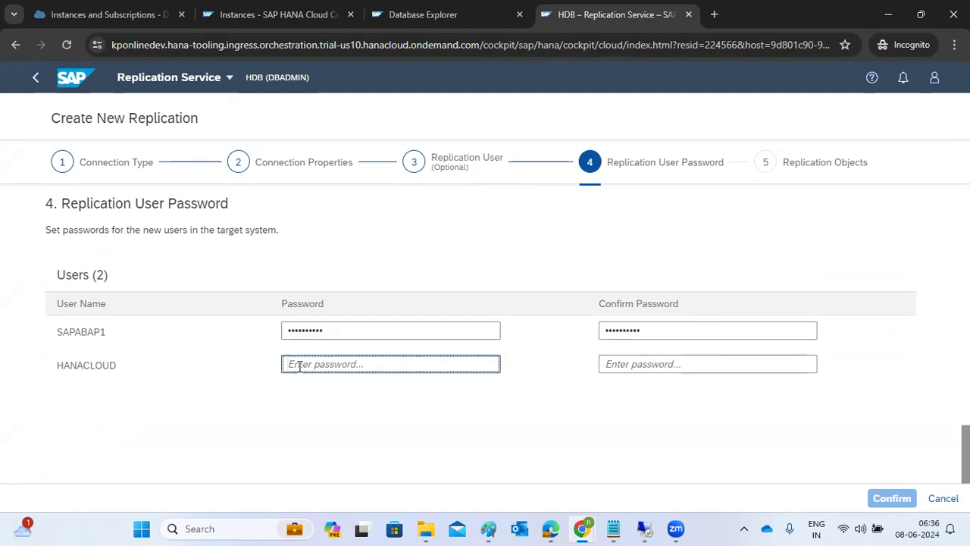
text(•••••)
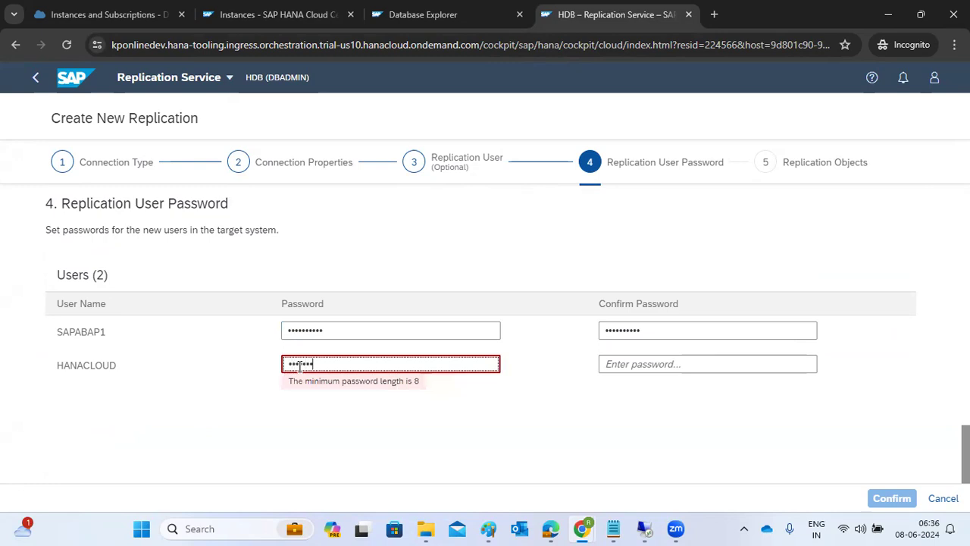
text(••)
key(Tab)
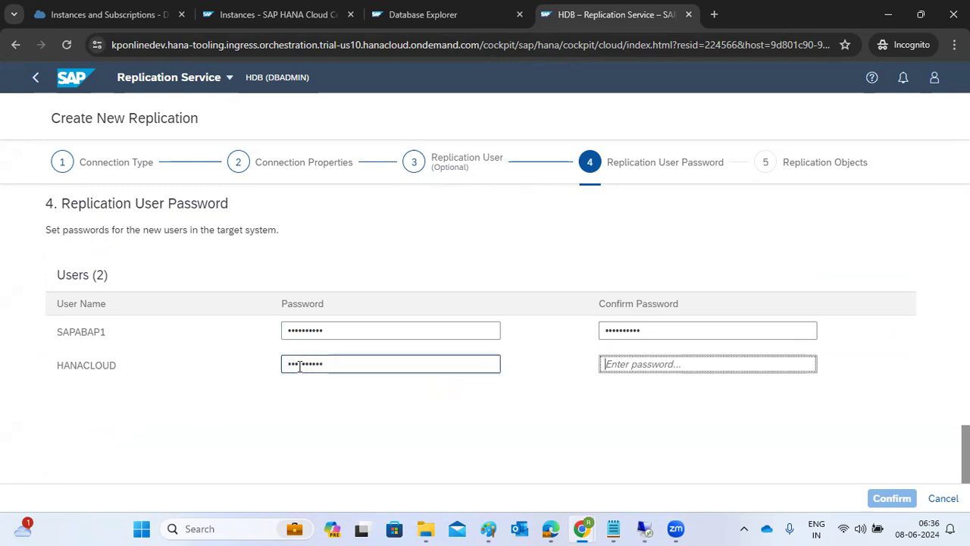
text(•••)
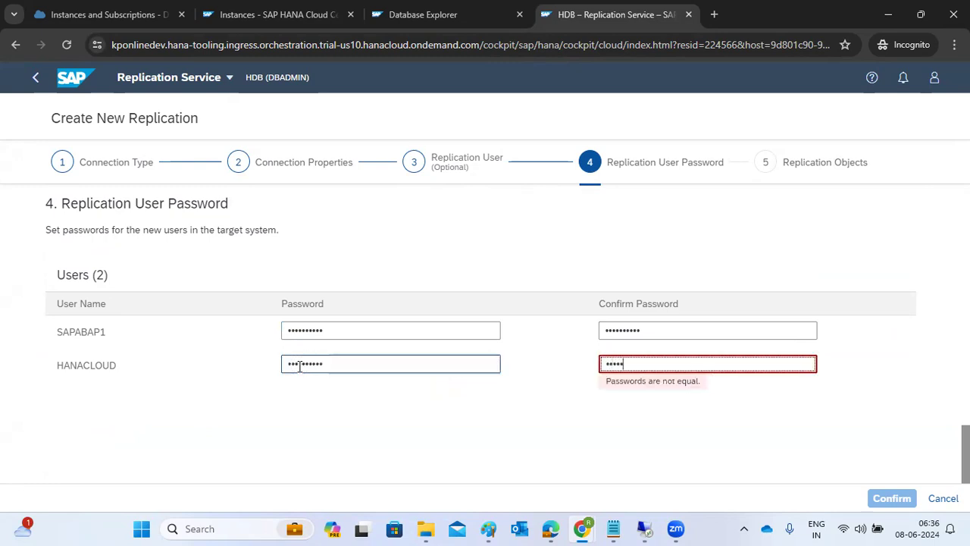
text(•••••••)
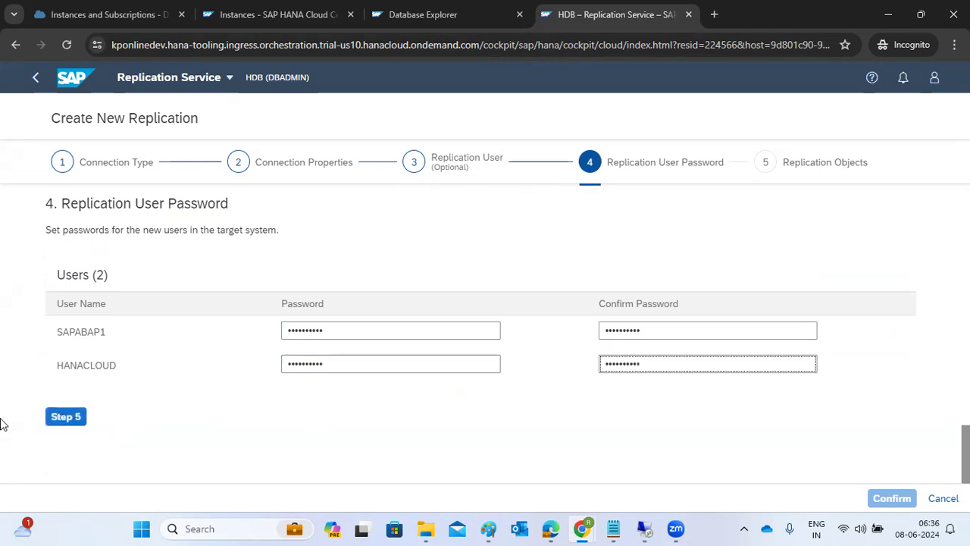
click(63, 416)
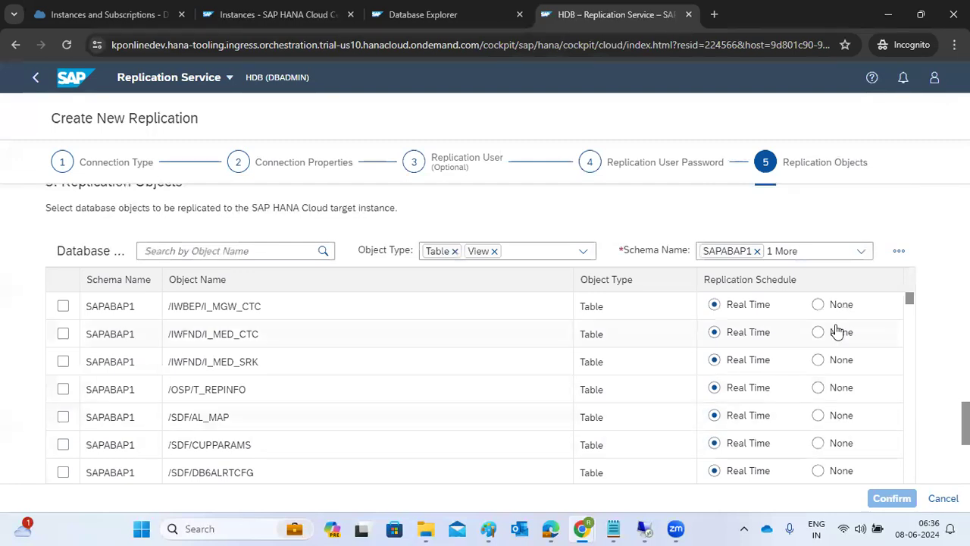
Step: Tick tables ABTREE, CNVCDMCCA_UEXITS, CNVCDMCCTS_ADHOC and CNVCDMCCTS_BADIS for replication
drag(909, 301, 910, 472)
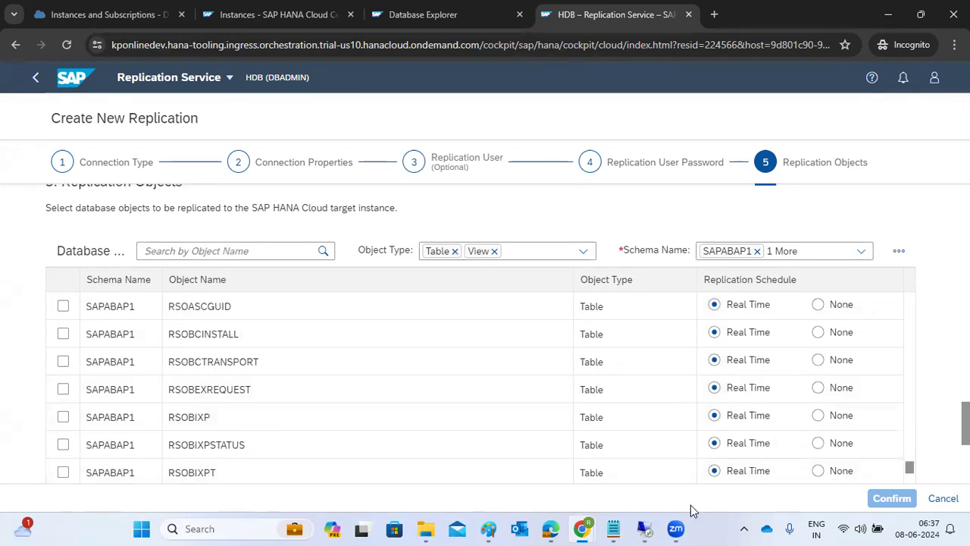
drag(909, 467, 914, 266)
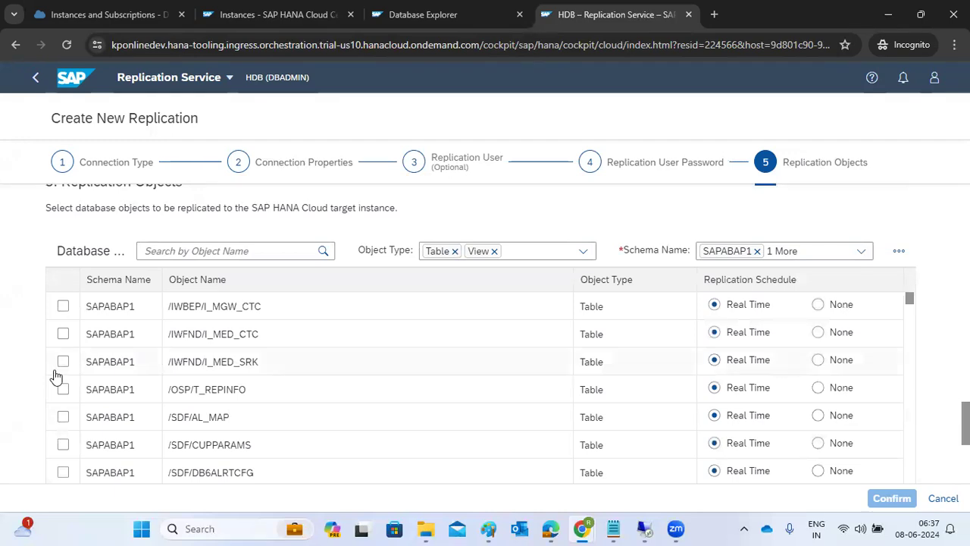
scroll(54, 376, up, 2)
scroll(54, 375, down, 2)
scroll(62, 383, down, 2)
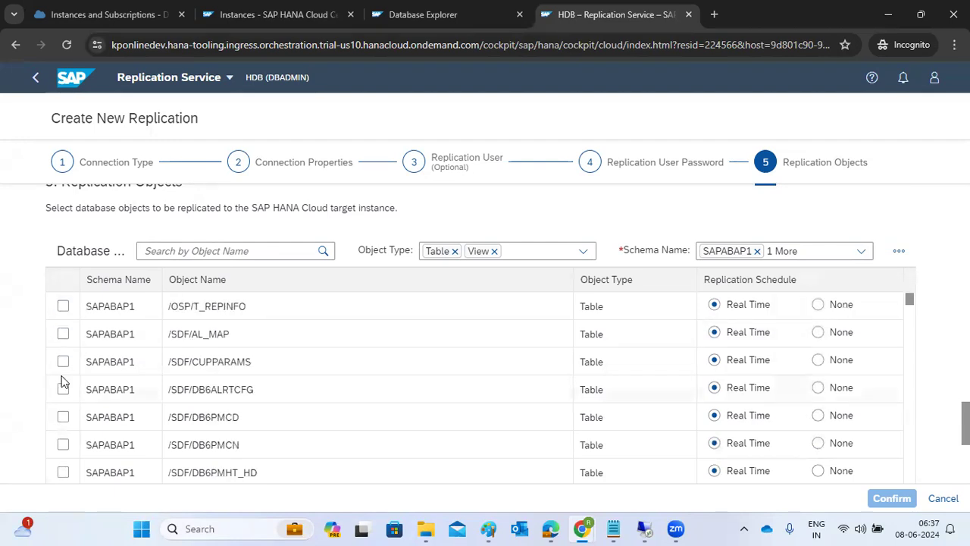
scroll(63, 383, down, 6)
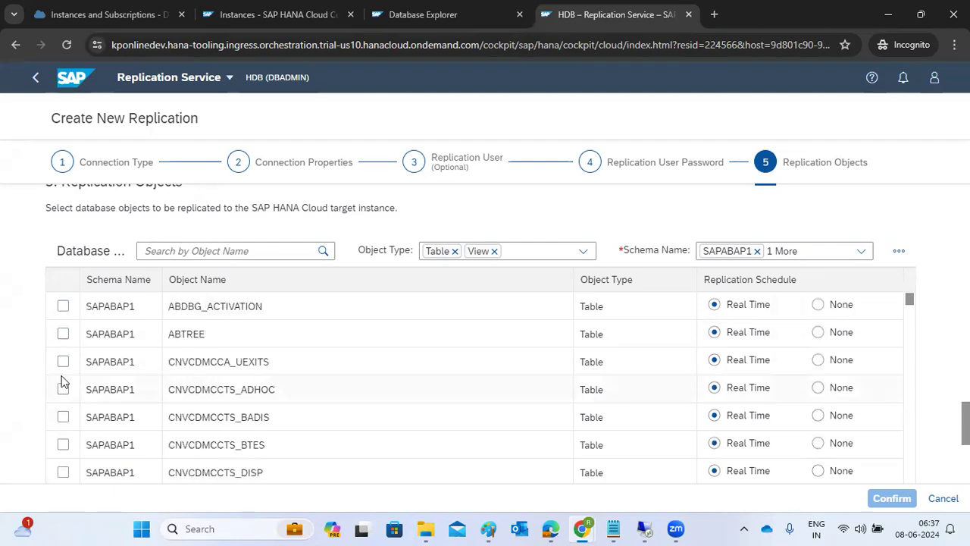
click(63, 333)
click(63, 362)
click(63, 389)
click(63, 416)
Step: Scroll through the rest of the SAPABAP1 table list and place the cursor in the object-name search field
scroll(68, 436, down, 5)
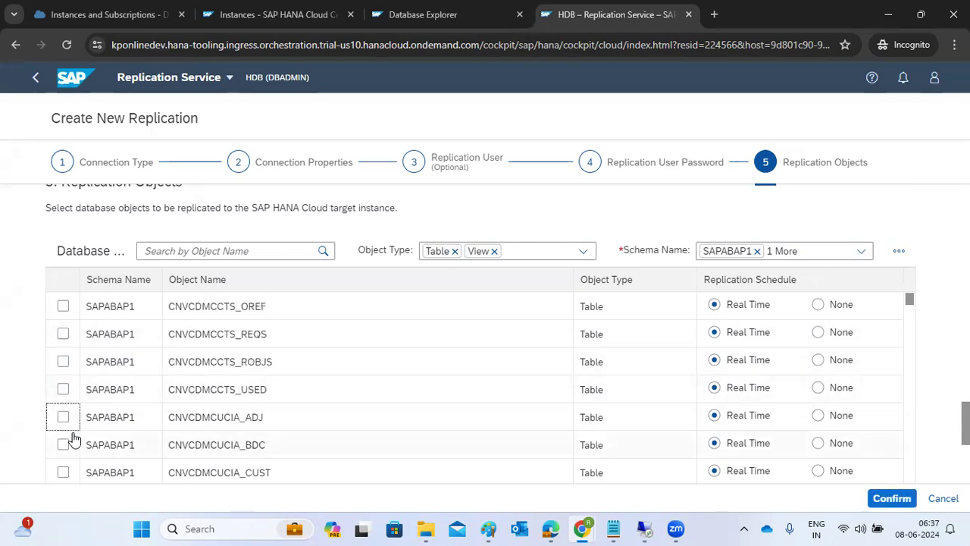
scroll(73, 439, up, 10)
scroll(73, 439, down, 6)
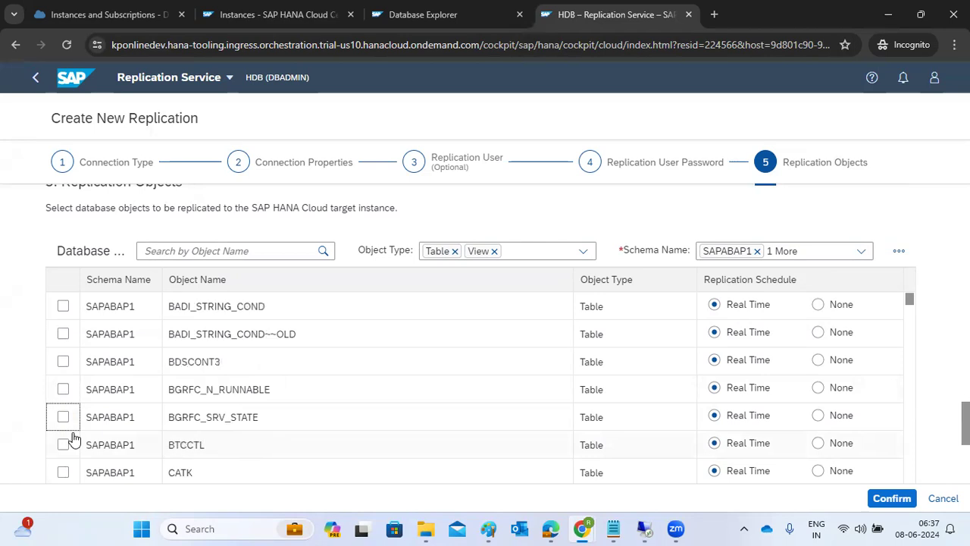
scroll(74, 438, down, 5)
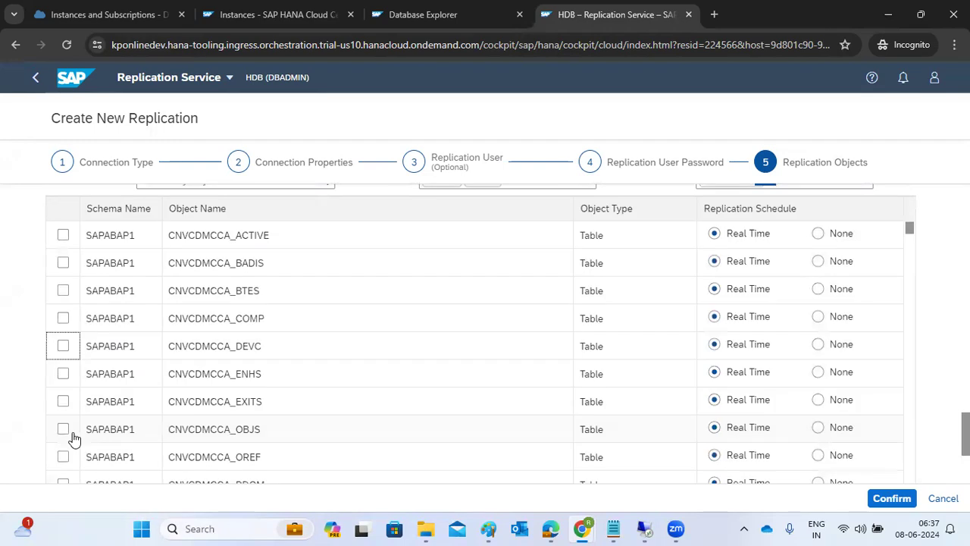
scroll(95, 428, down, 10)
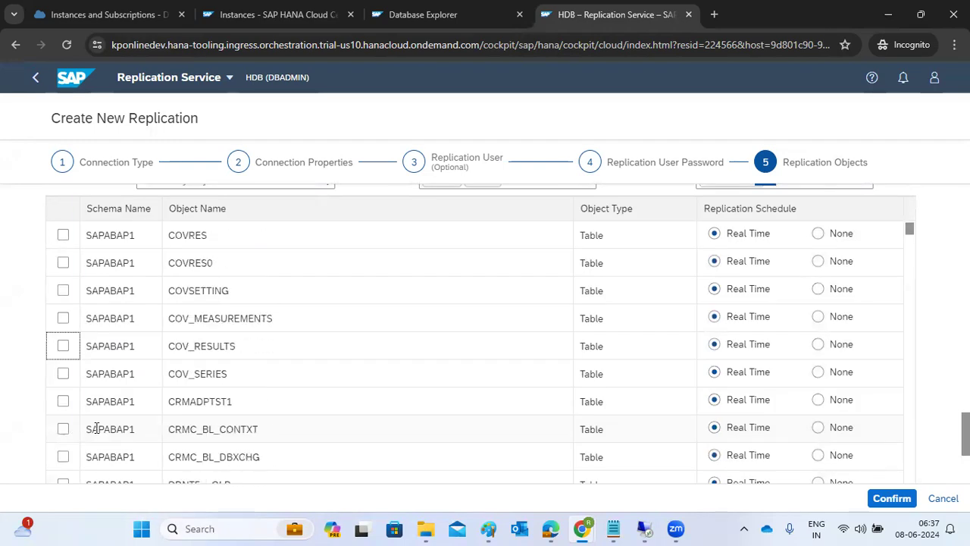
scroll(95, 428, down, 10)
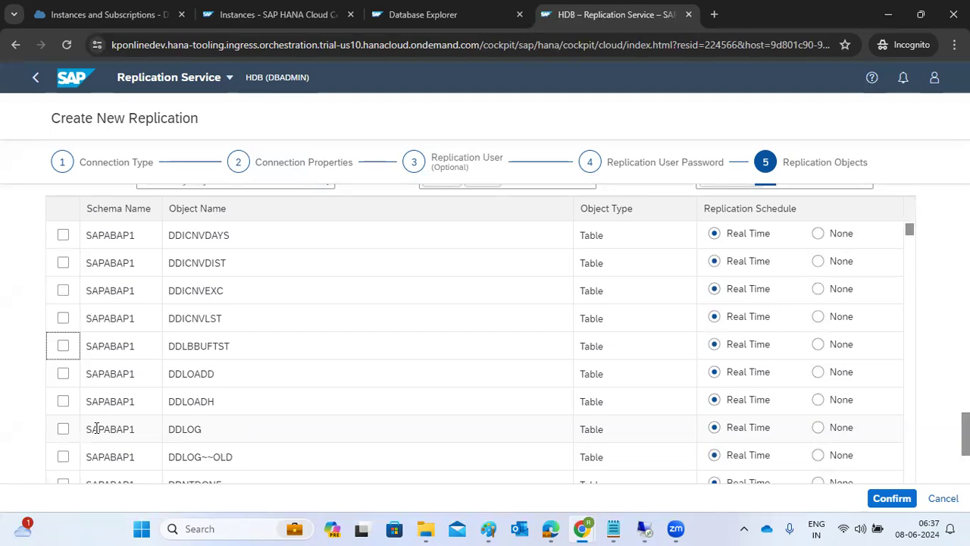
scroll(96, 428, up, 5)
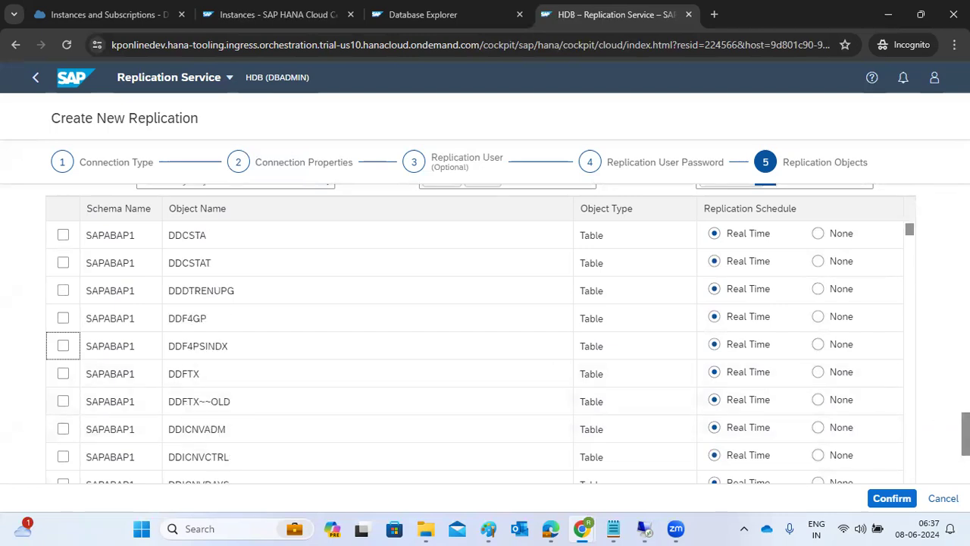
scroll(805, 416, up, 2)
scroll(184, 377, up, 2)
click(184, 376)
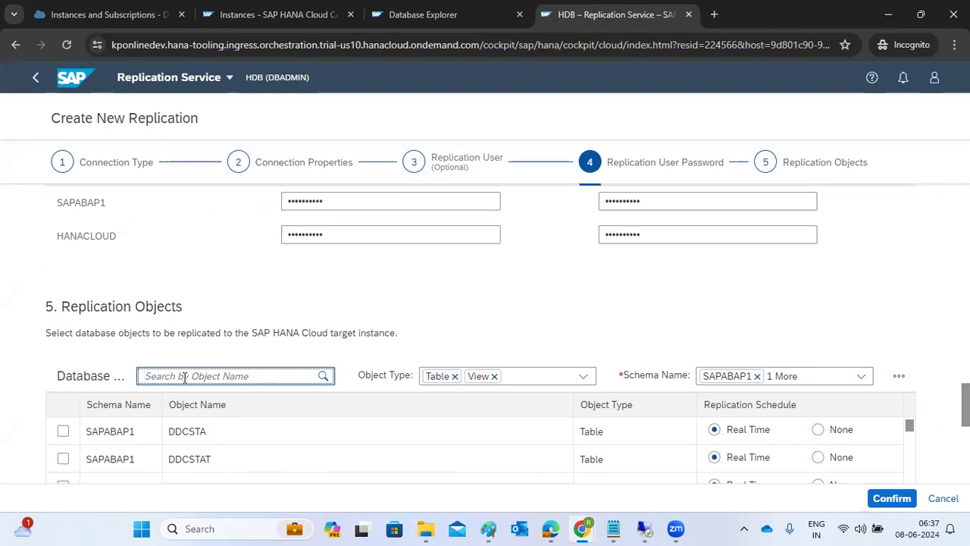
Step: Search the replication objects for REPOSRC, then bring the Paint notes window forward
text(REPOSRC)
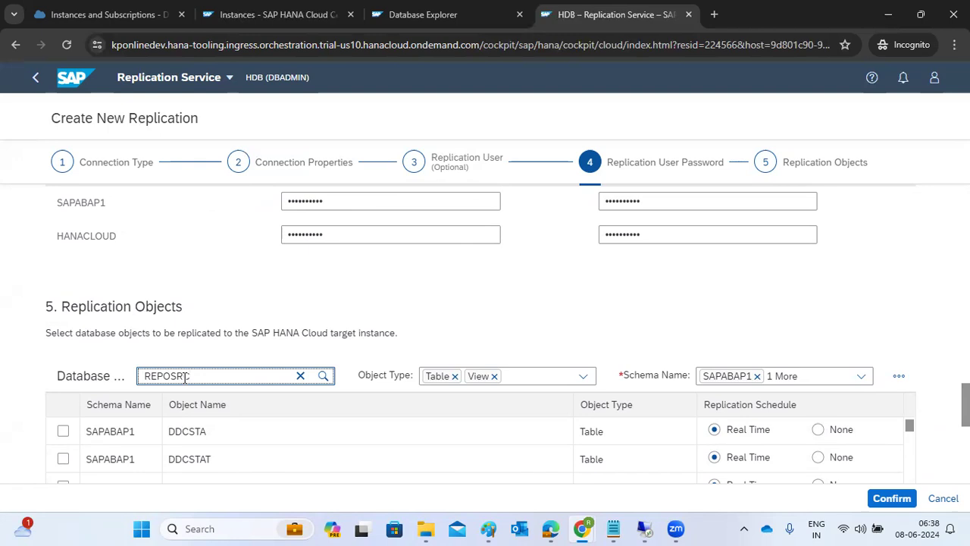
key(Return)
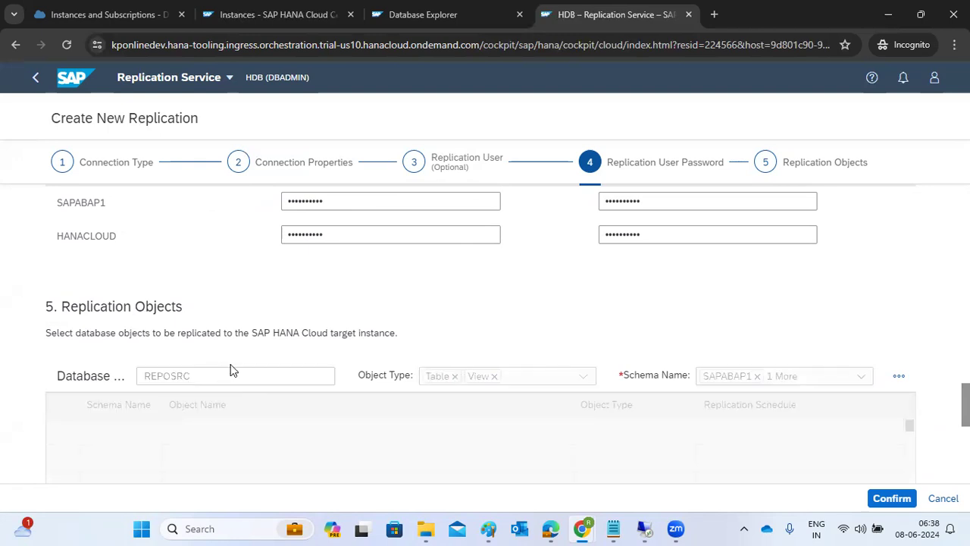
scroll(234, 371, down, 1)
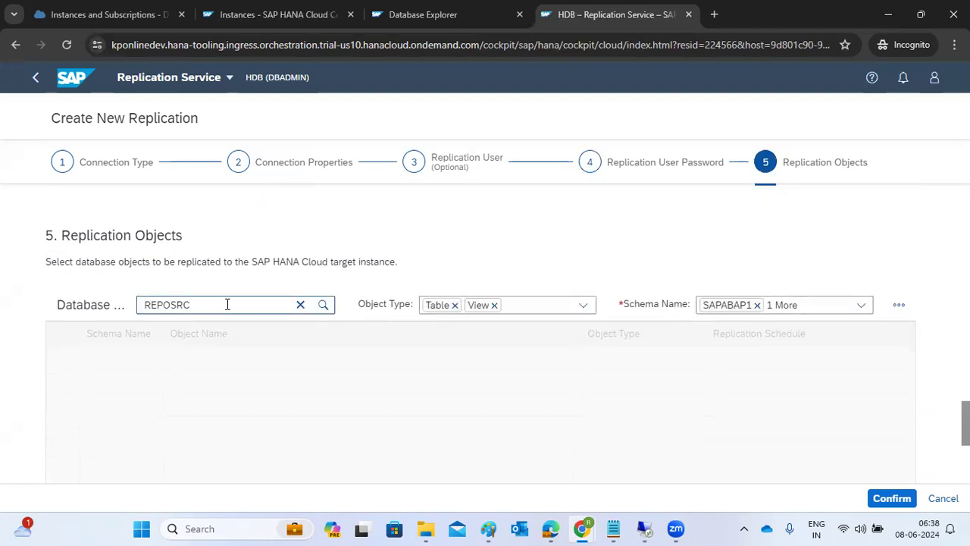
scroll(227, 304, down, 1)
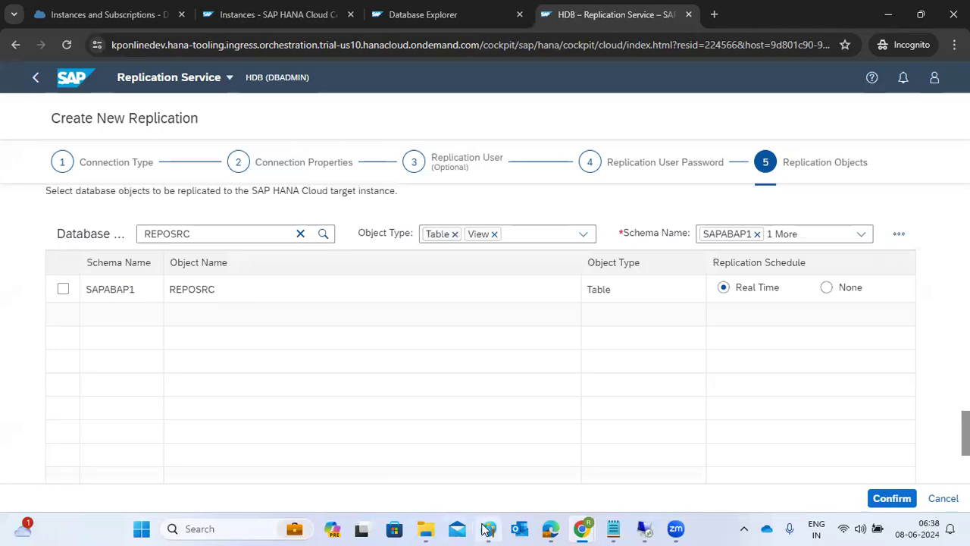
mouse_move(485, 528)
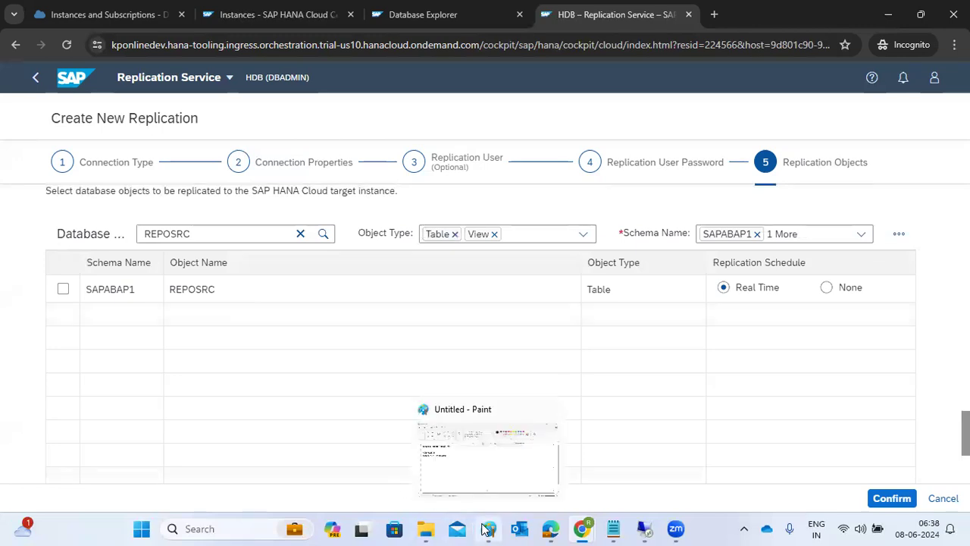
click(488, 473)
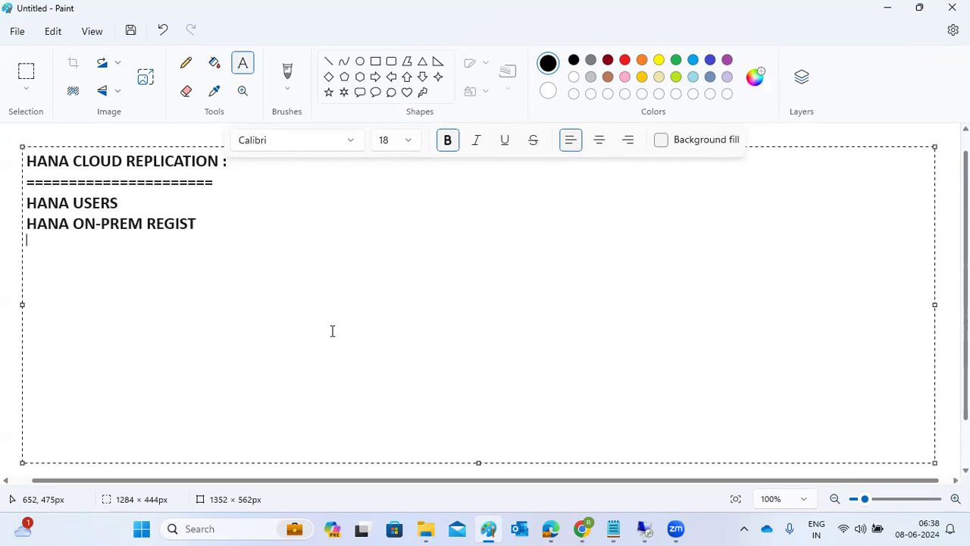
Step: Return to the replication setup in Chrome and tick REPOSRC for replication
click(583, 526)
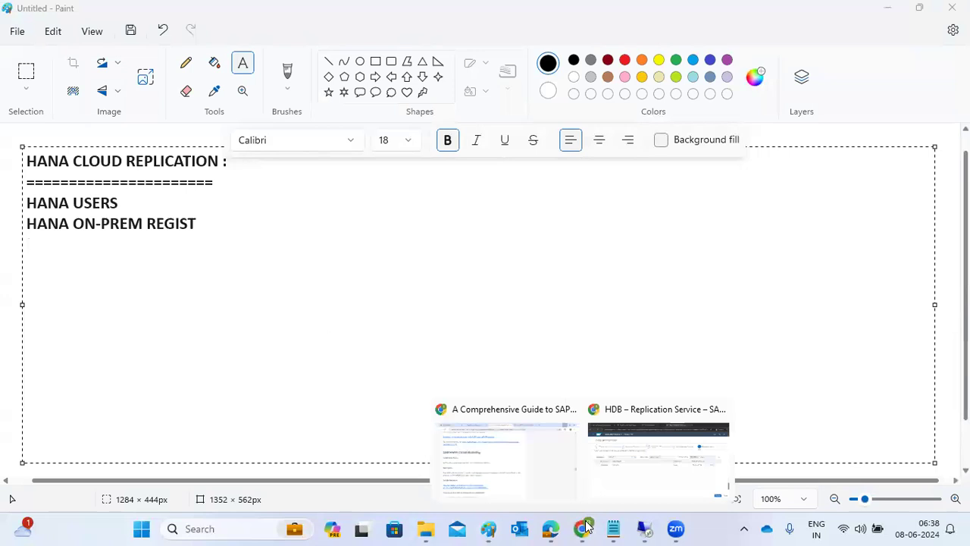
click(639, 468)
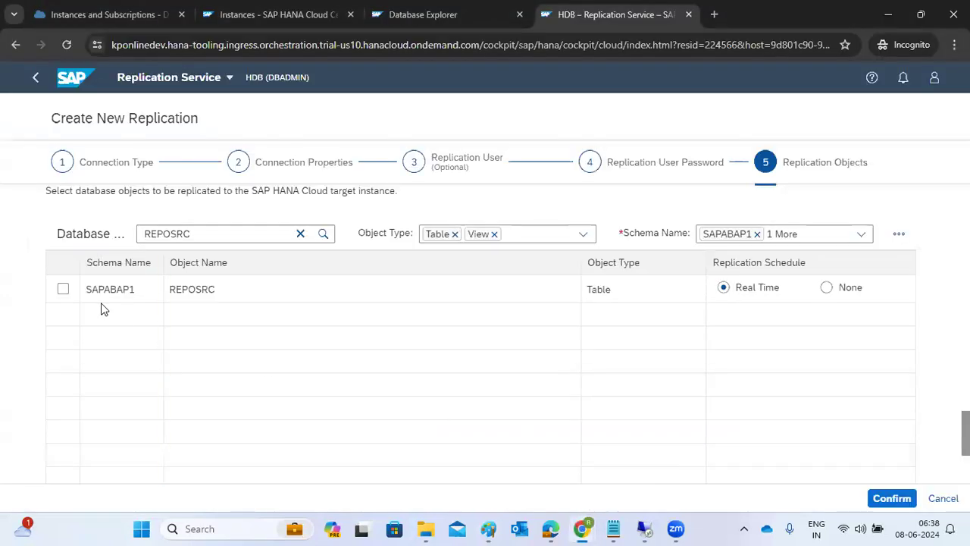
click(64, 290)
Step: Search the objects for USR02, tick it, and confirm the new replication
click(221, 234)
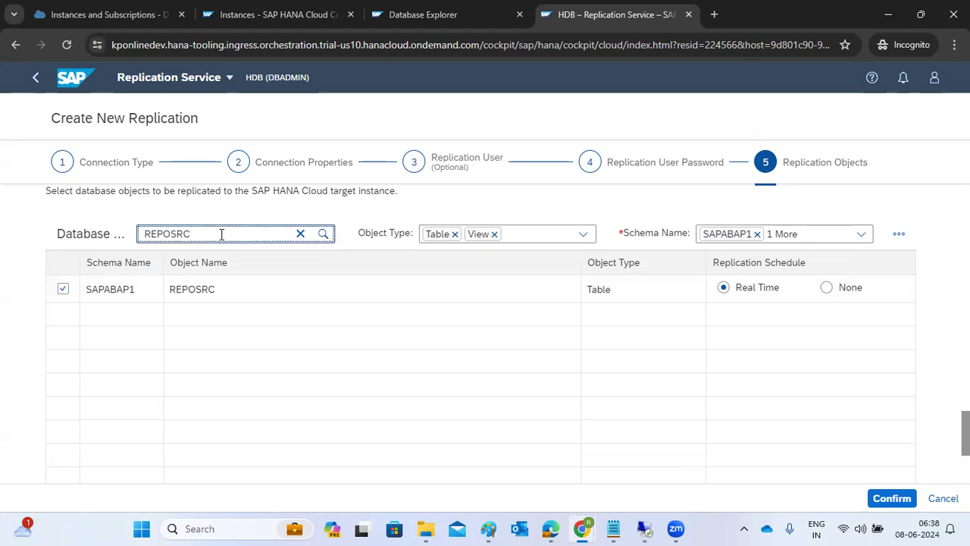
double_click(222, 234)
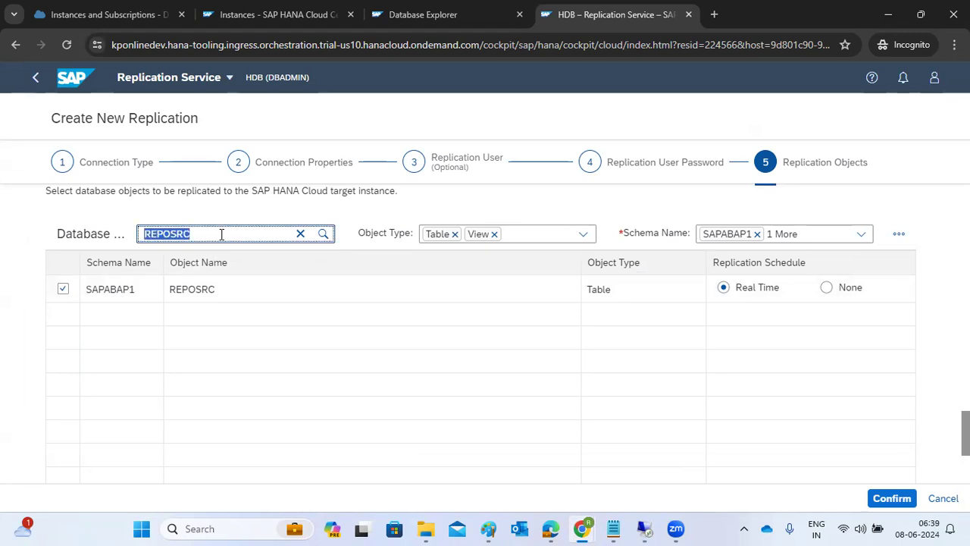
text(USR02)
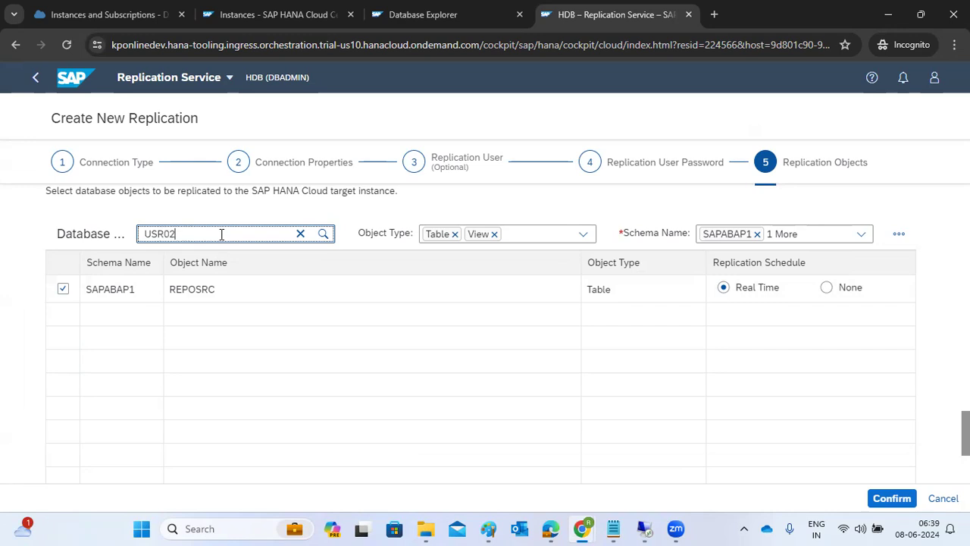
click(322, 235)
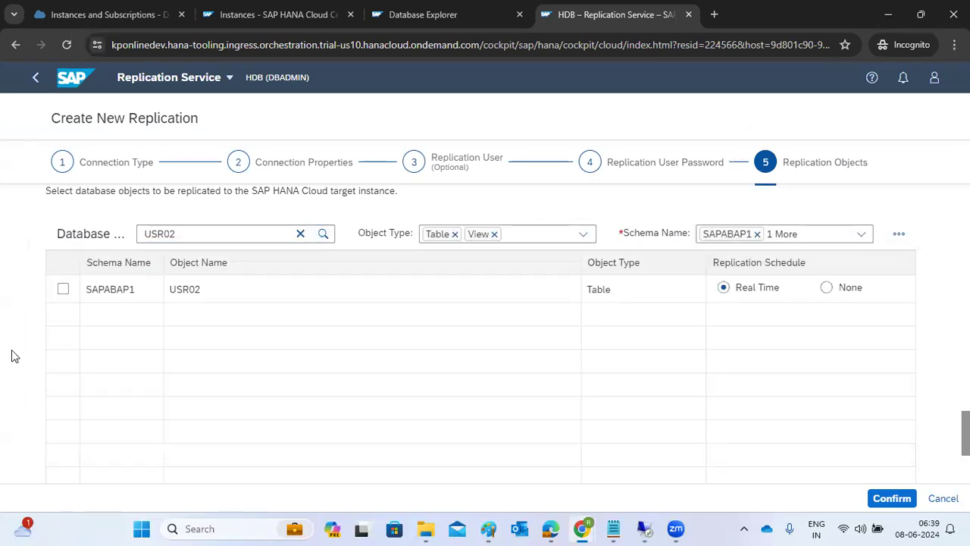
click(64, 292)
click(888, 497)
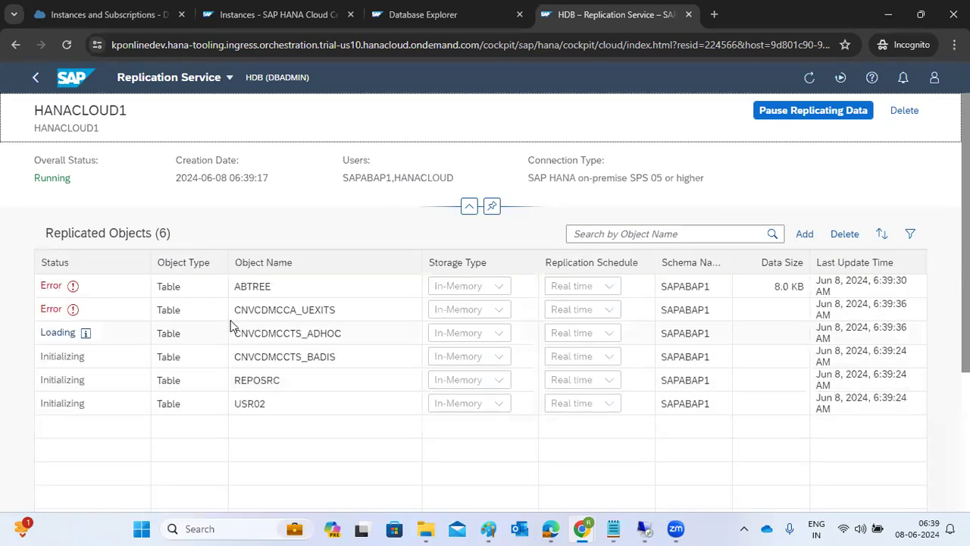
Step: Mark the failed table rows, review USR02's object privileges in HANA Studio, then return
drag(234, 285, 280, 307)
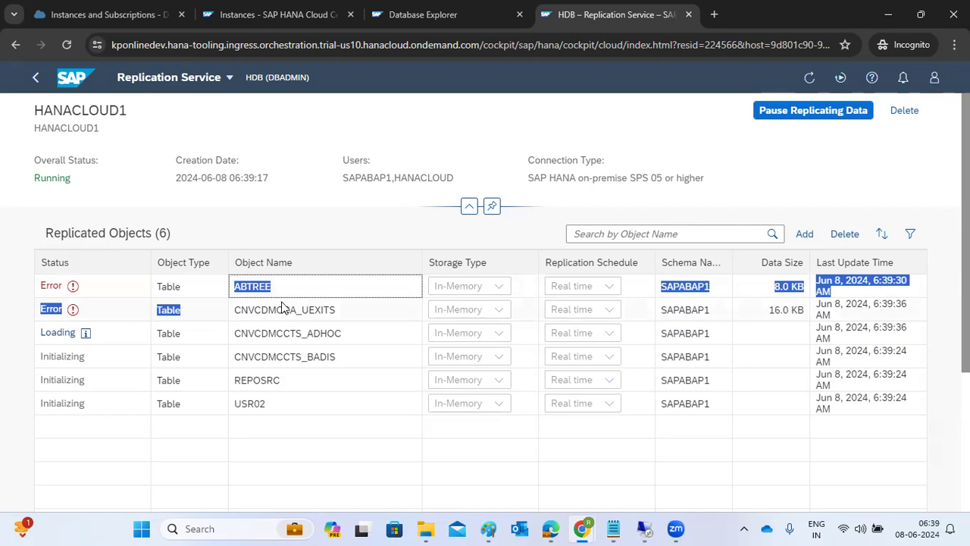
mouse_move(644, 528)
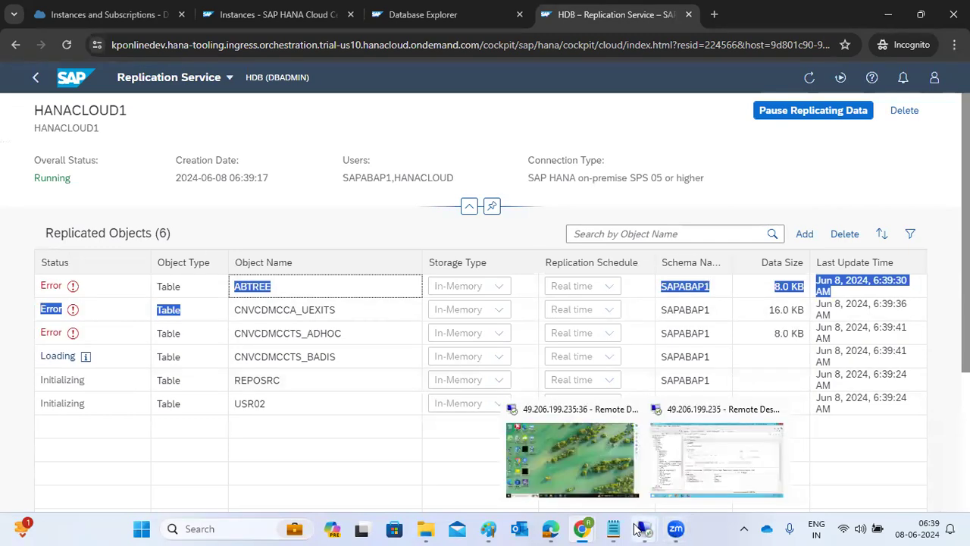
click(694, 458)
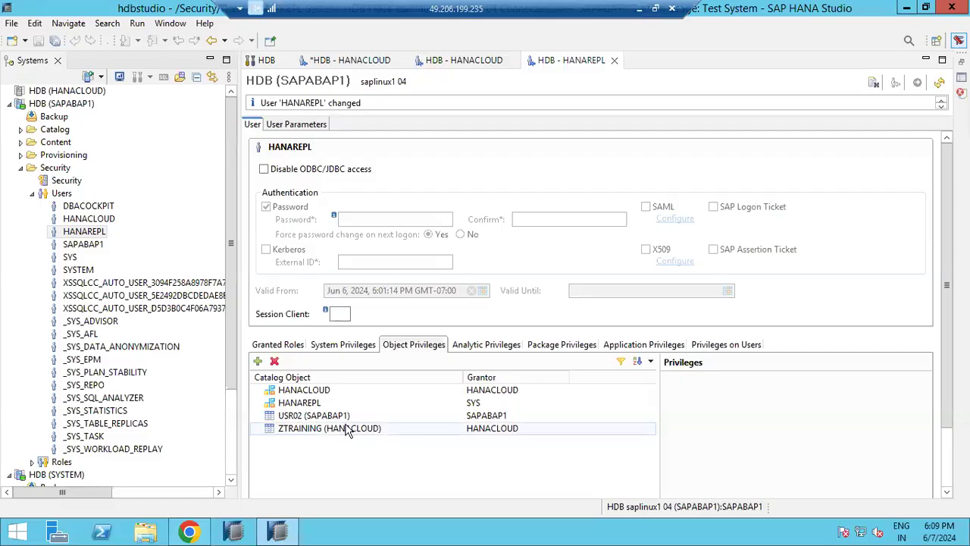
click(321, 417)
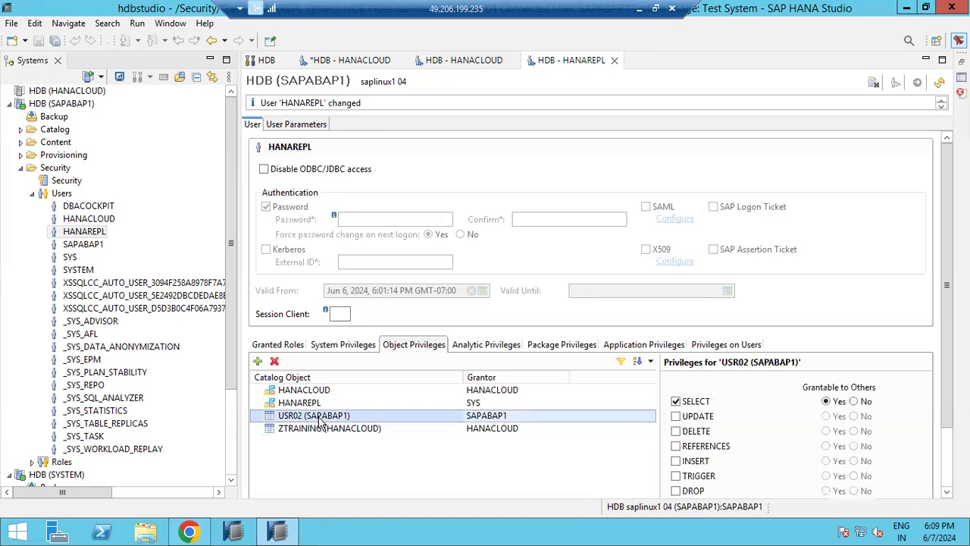
click(638, 9)
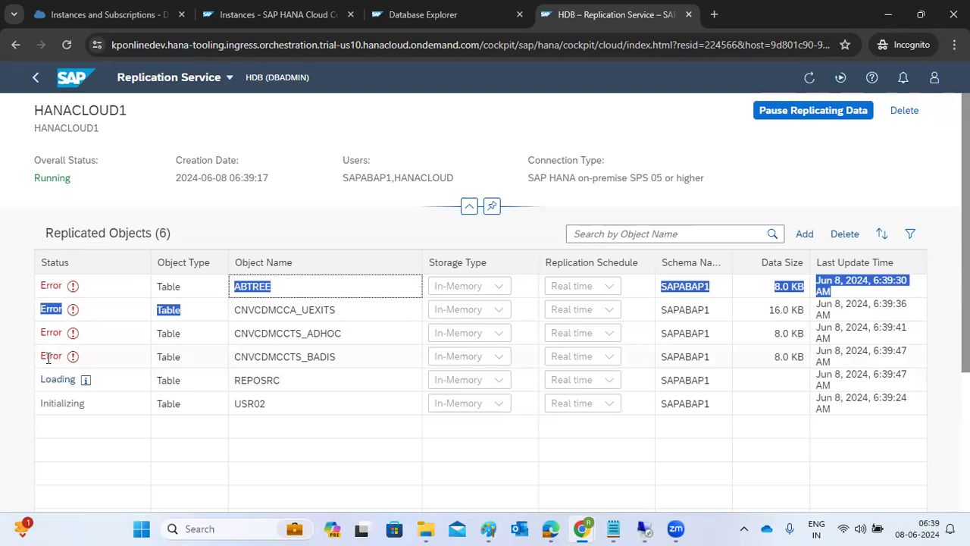
drag(46, 357, 66, 360)
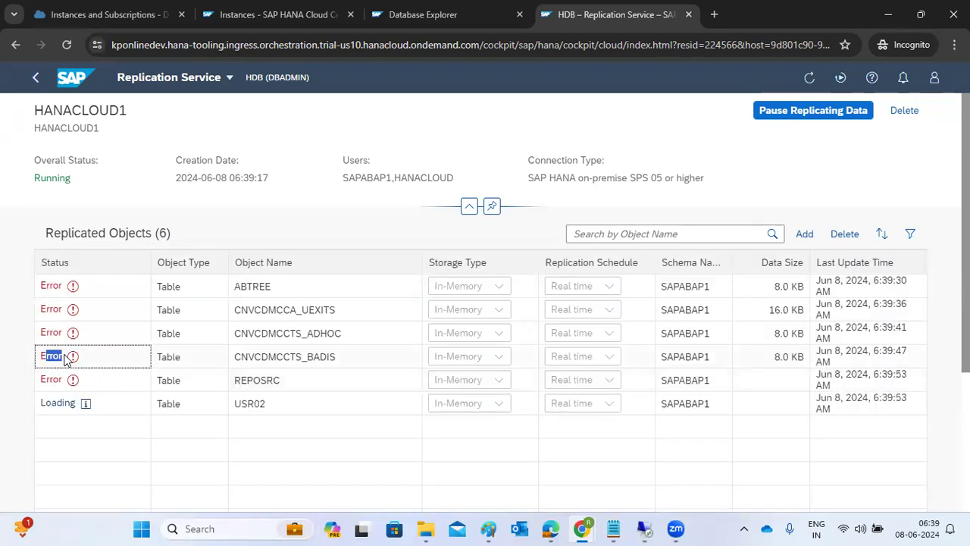
drag(41, 402, 253, 403)
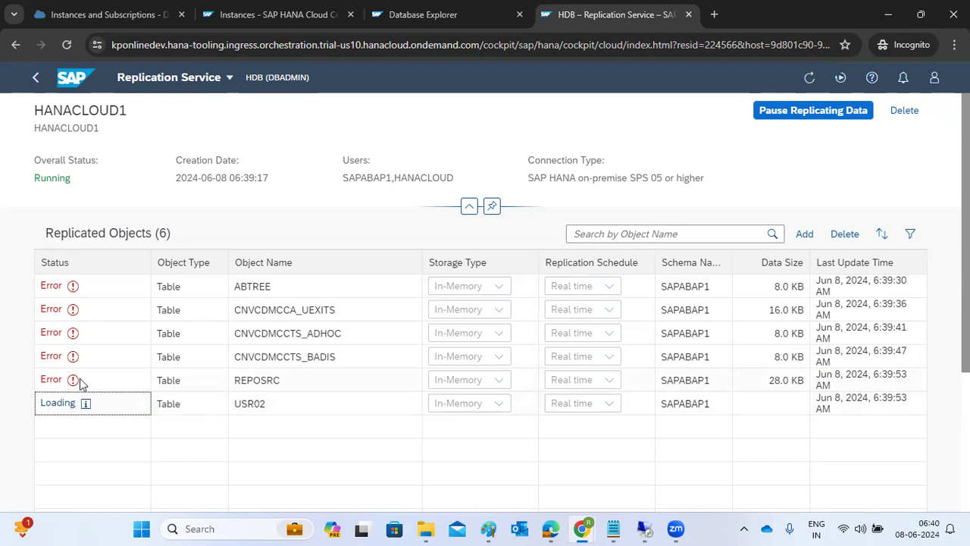
click(73, 286)
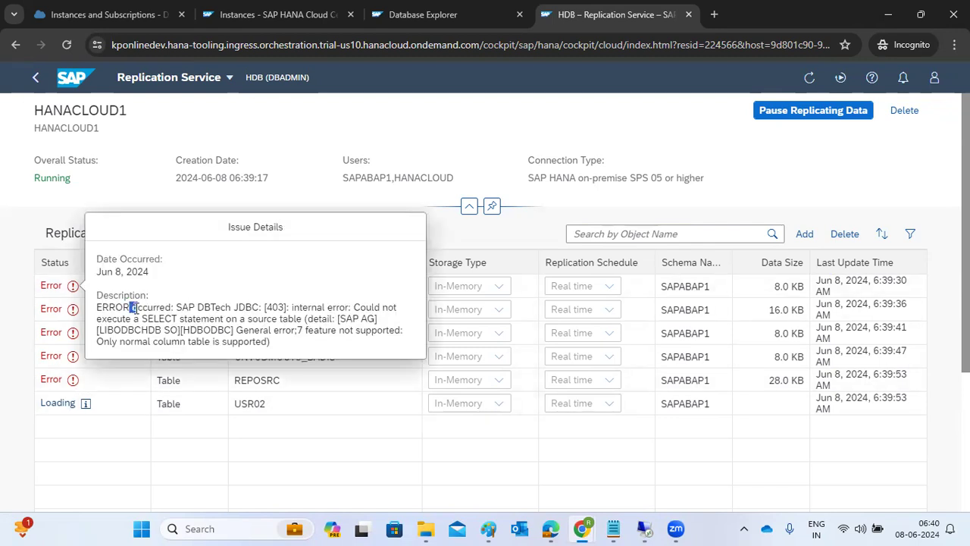
drag(250, 319, 265, 342)
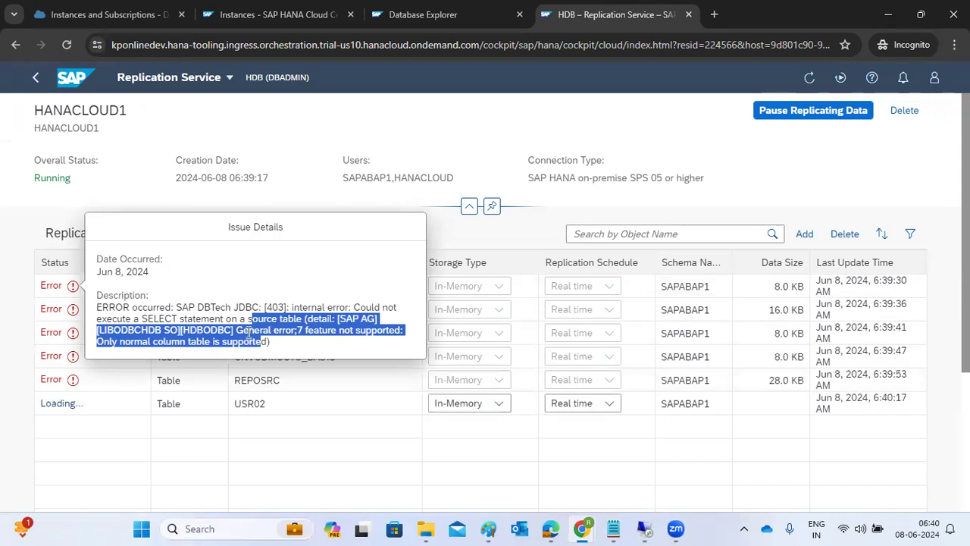
click(316, 484)
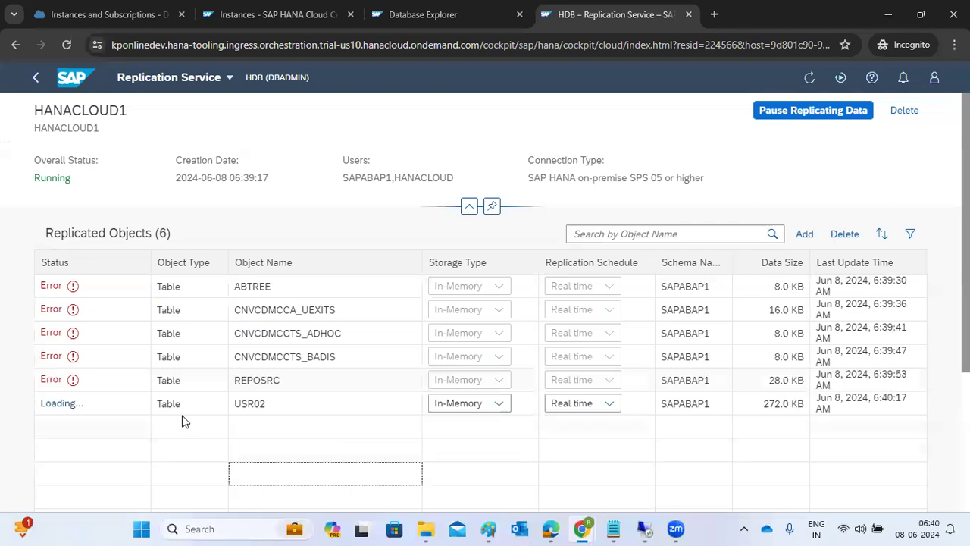
drag(760, 406, 788, 405)
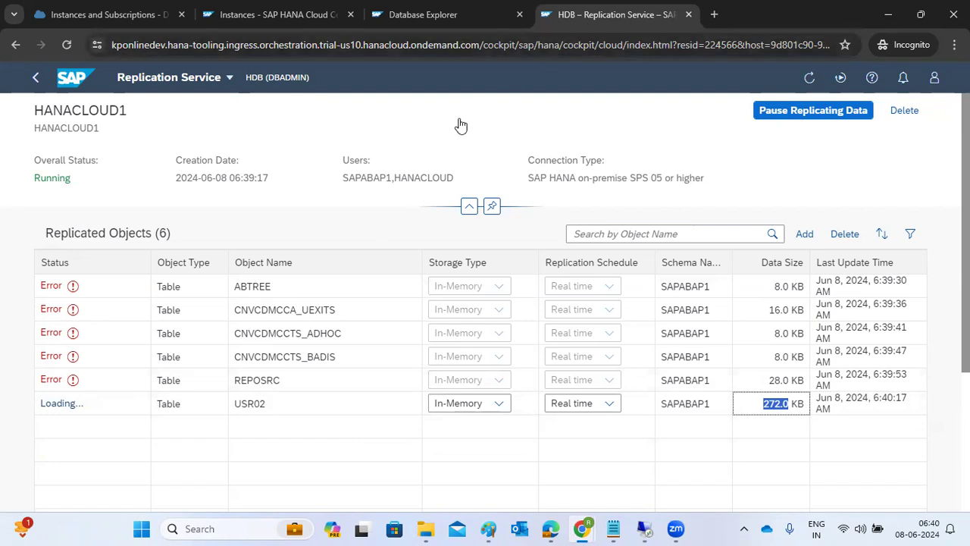
click(234, 20)
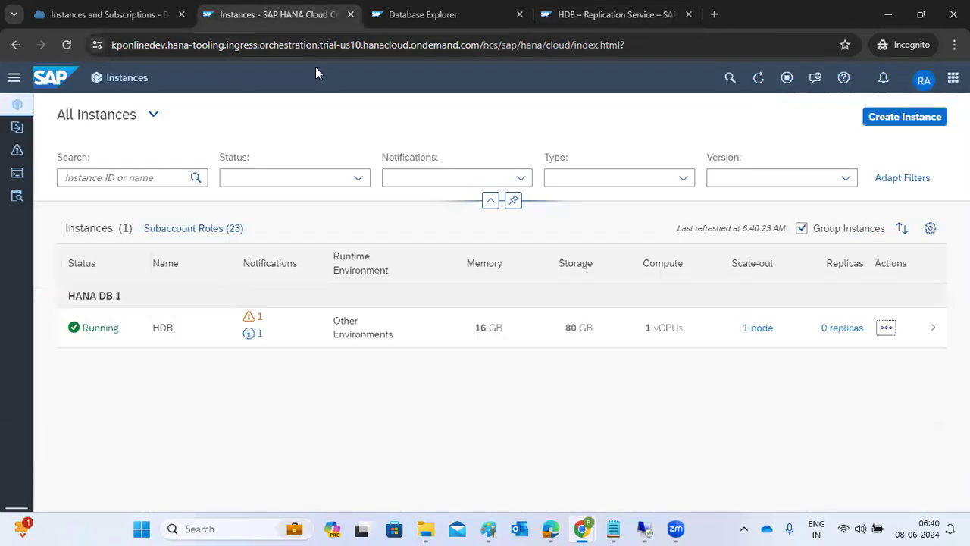
Step: Refresh the Database Explorer catalog, list Tables, and select VT_HANACLOUD1_SAPABAP1_USR02
click(414, 19)
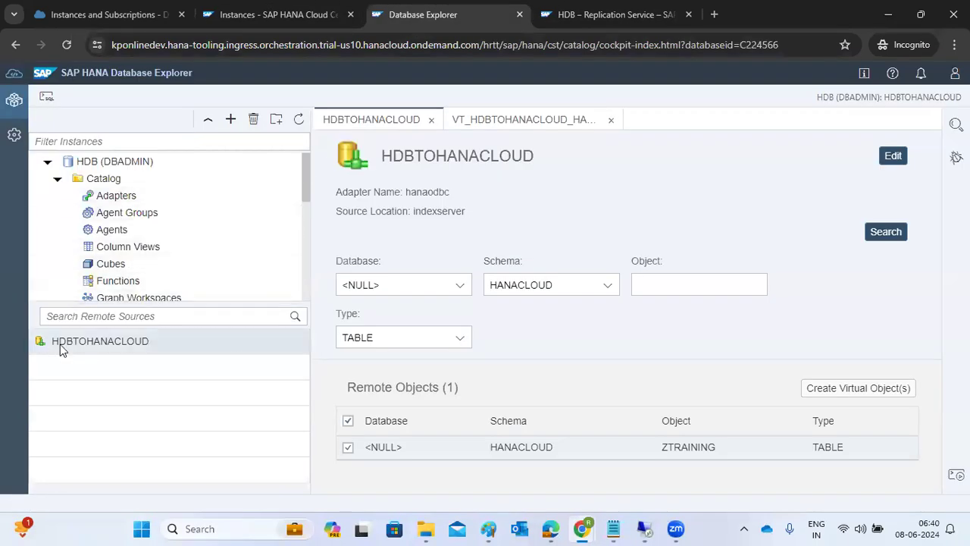
click(300, 121)
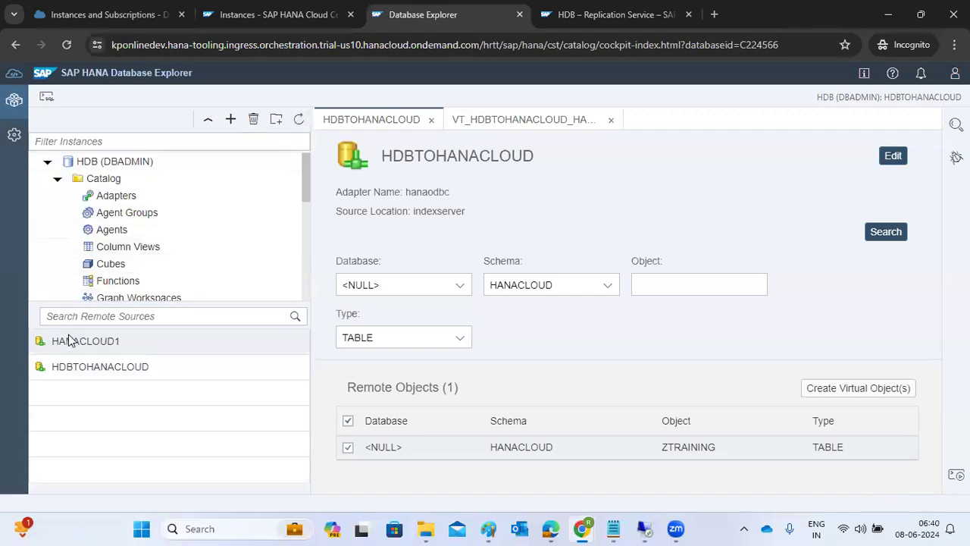
scroll(103, 248, down, 2)
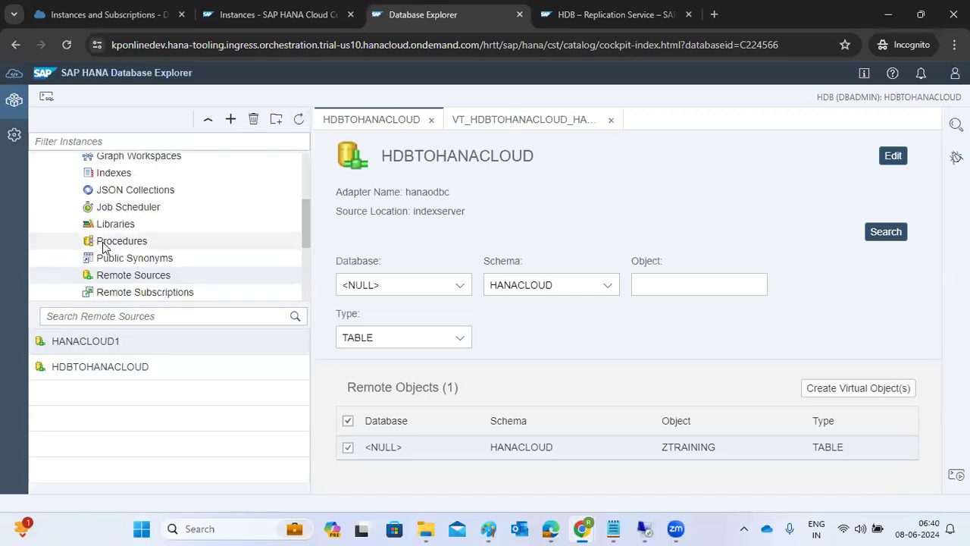
scroll(103, 248, down, 5)
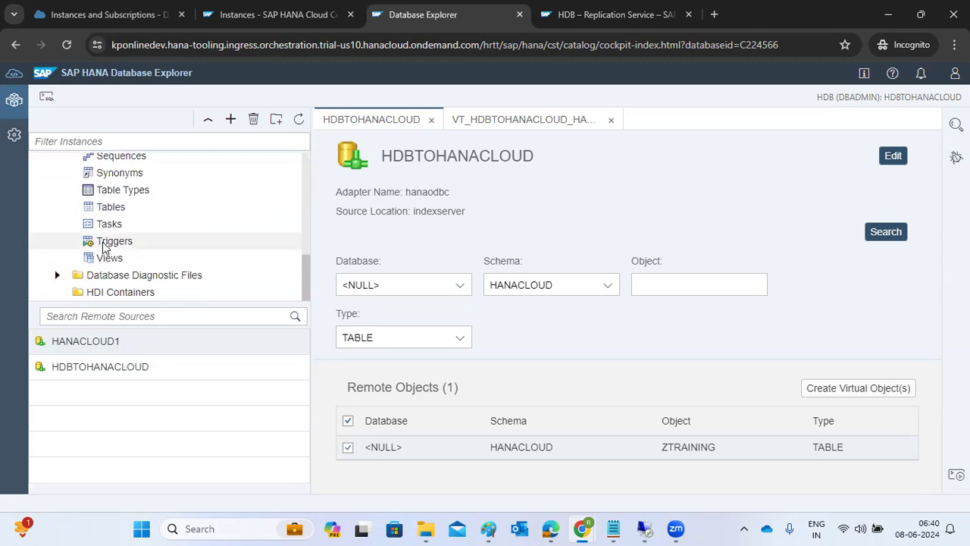
scroll(106, 250, up, 2)
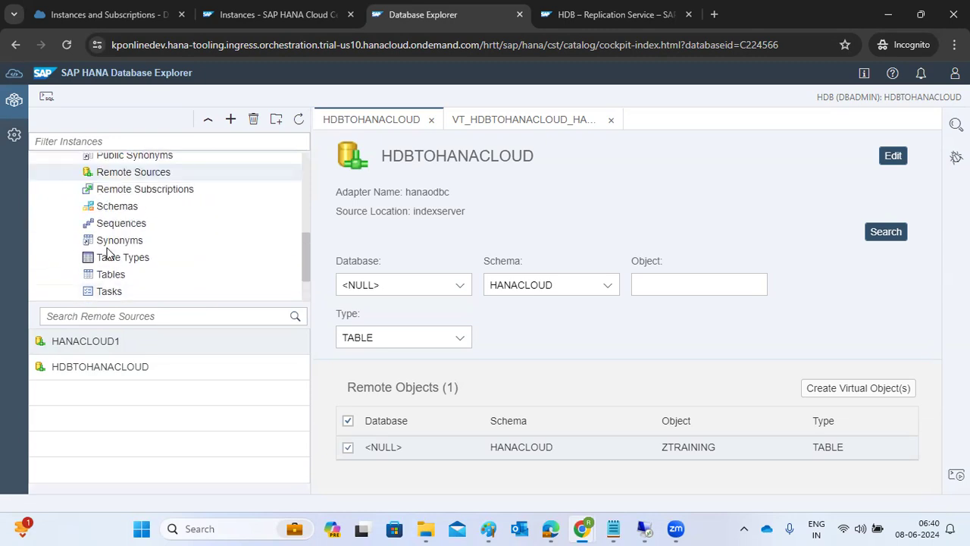
click(110, 278)
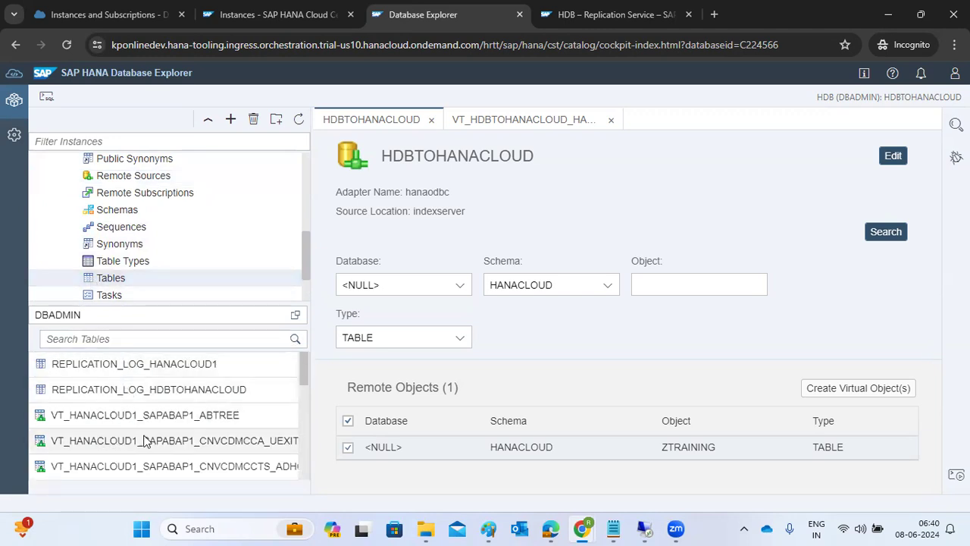
scroll(146, 441, down, 3)
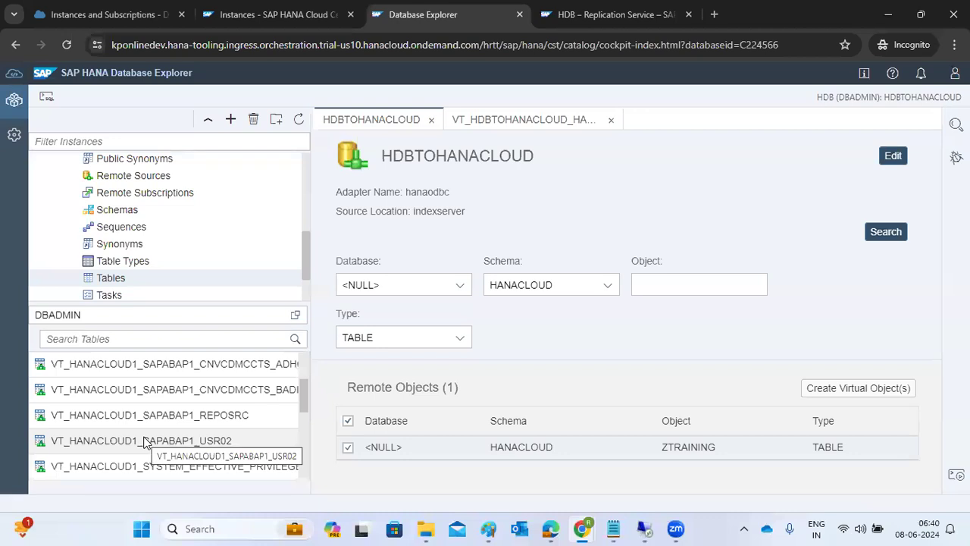
click(146, 442)
right_click(145, 441)
Step: Open and refresh the USR02 virtual table's data, showing four user rows, then move to Analysis
click(132, 444)
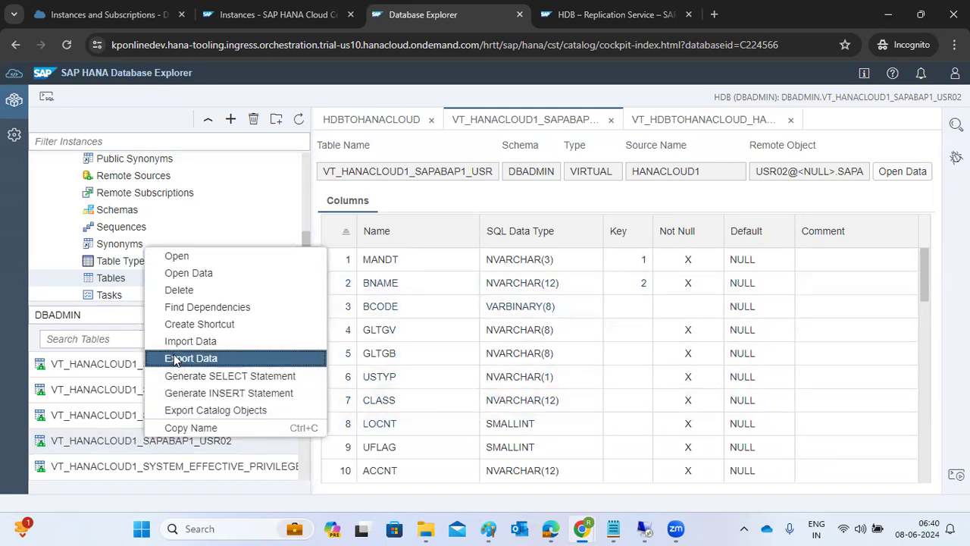
click(182, 273)
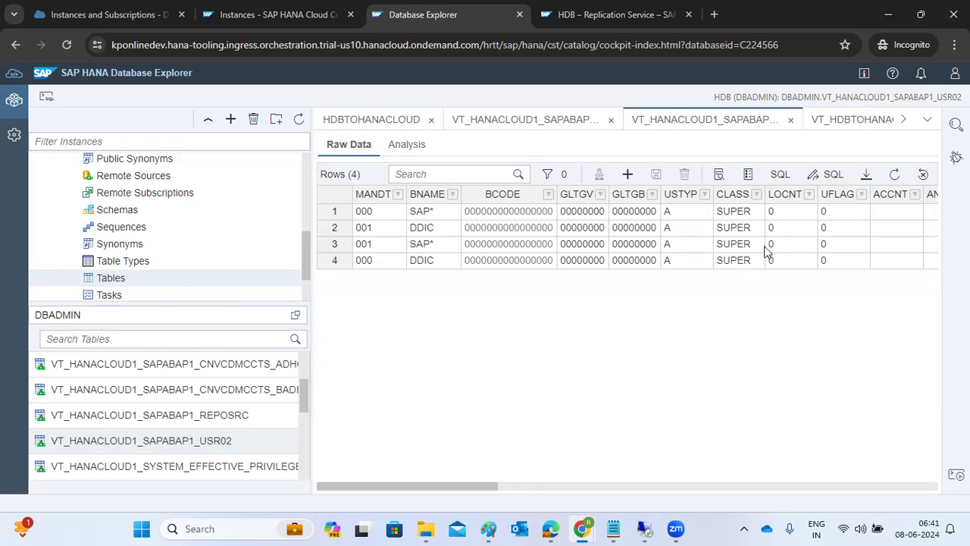
click(893, 175)
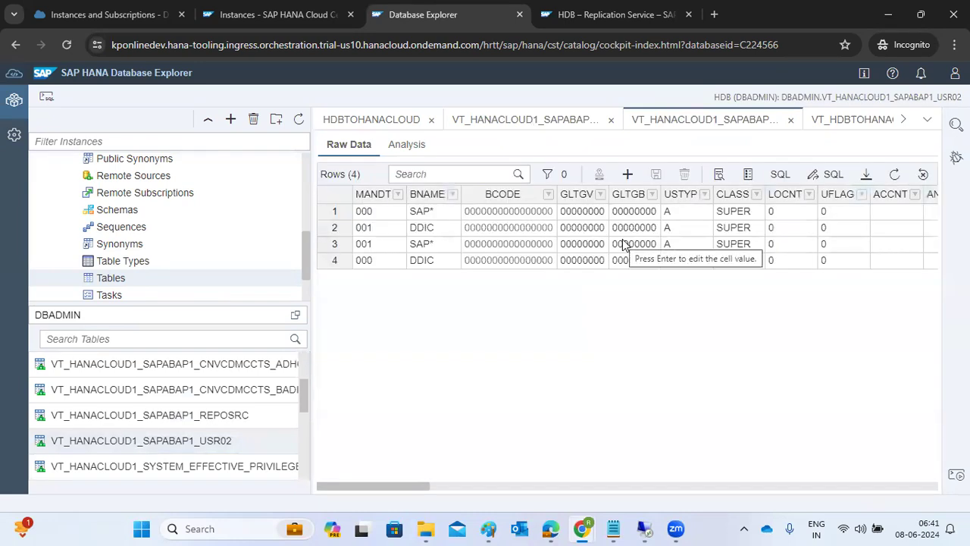
click(420, 144)
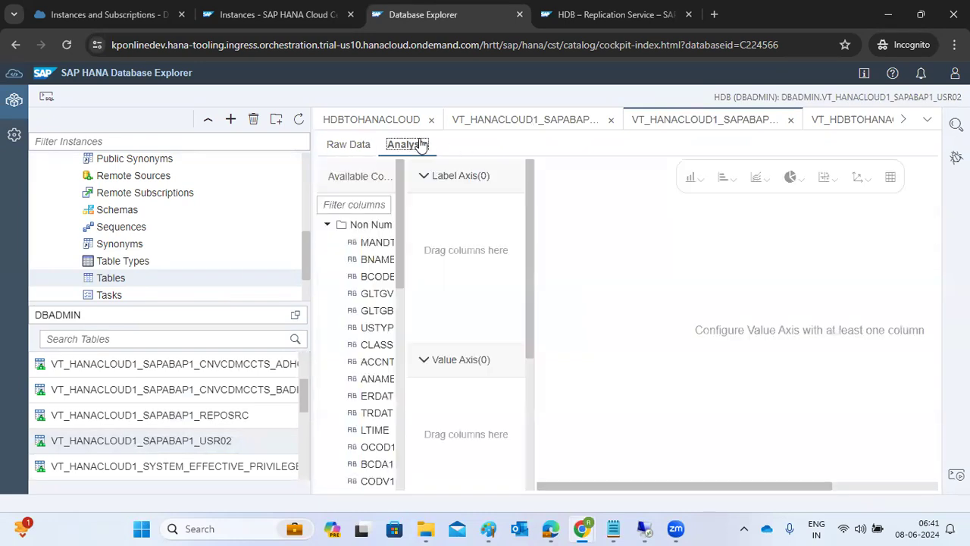
Step: Chart the count of BNAME by MANDT as a pie chart
drag(377, 242, 445, 249)
drag(377, 259, 454, 443)
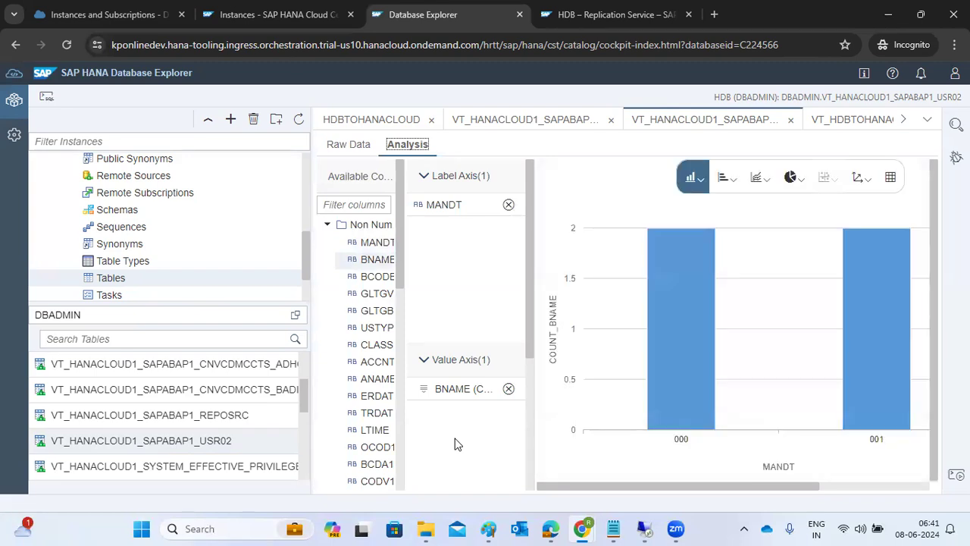
click(792, 179)
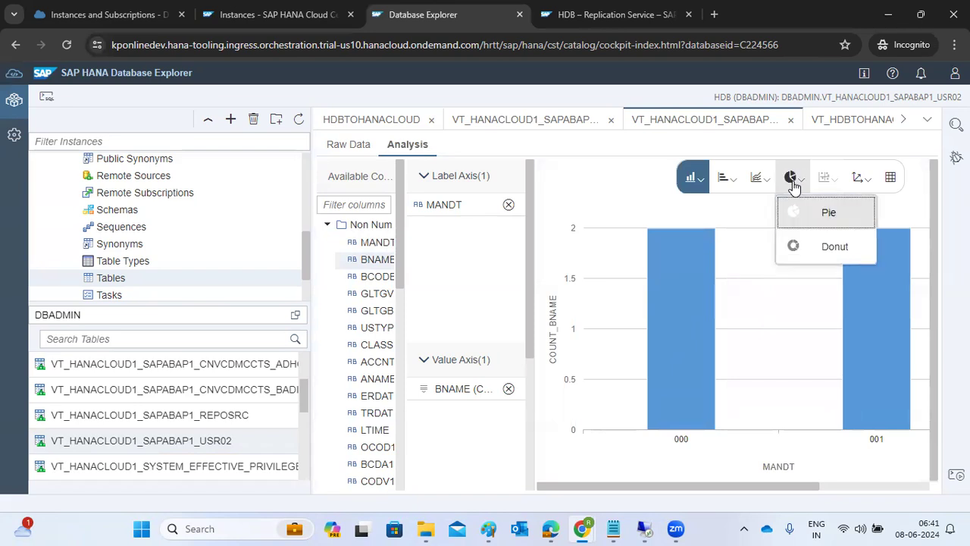
click(807, 214)
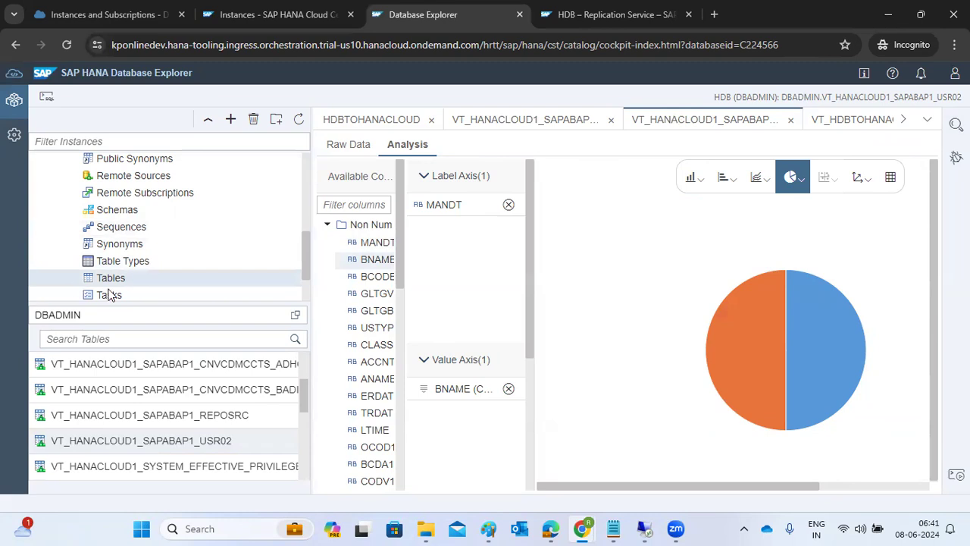
right_click(135, 444)
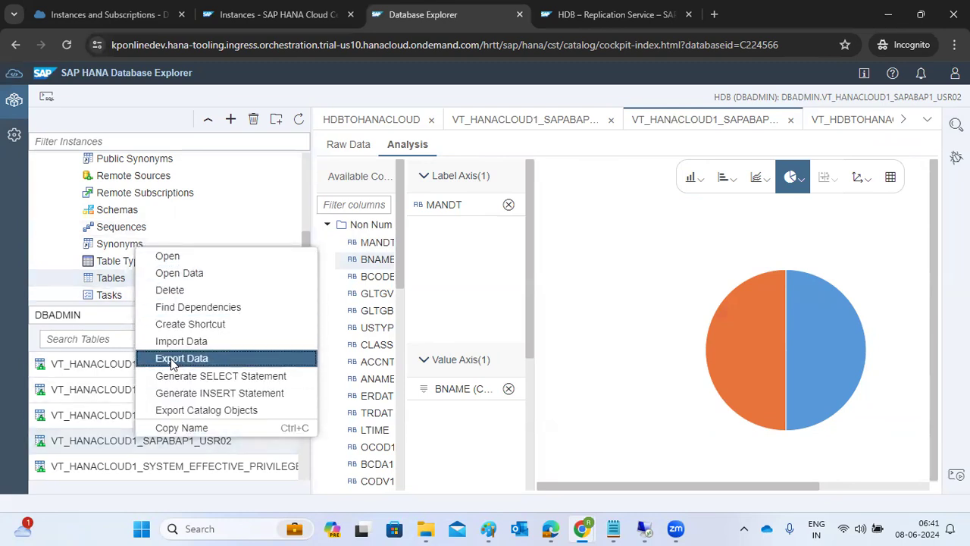
Step: Open the USR02 definition and begin adding the cockpit database as a new instance
click(99, 440)
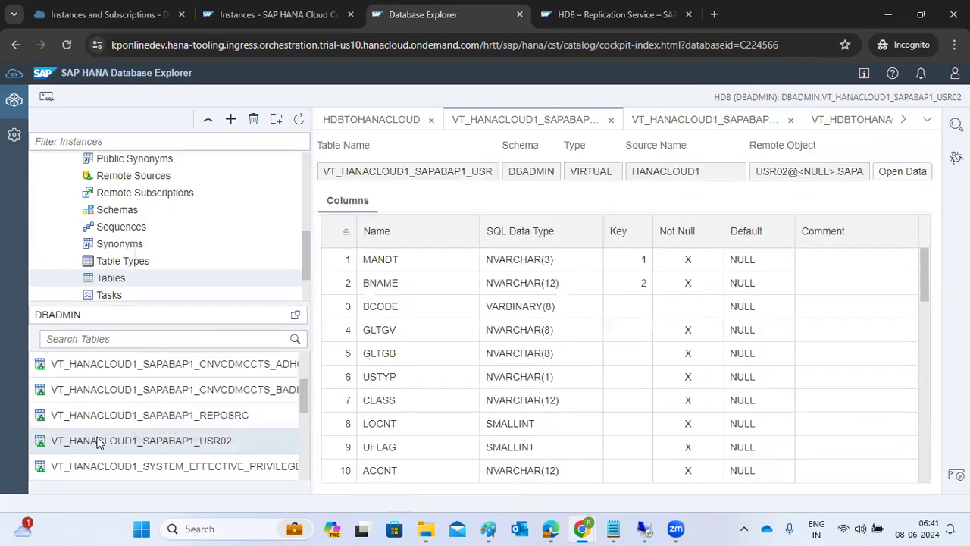
scroll(134, 367, up, 3)
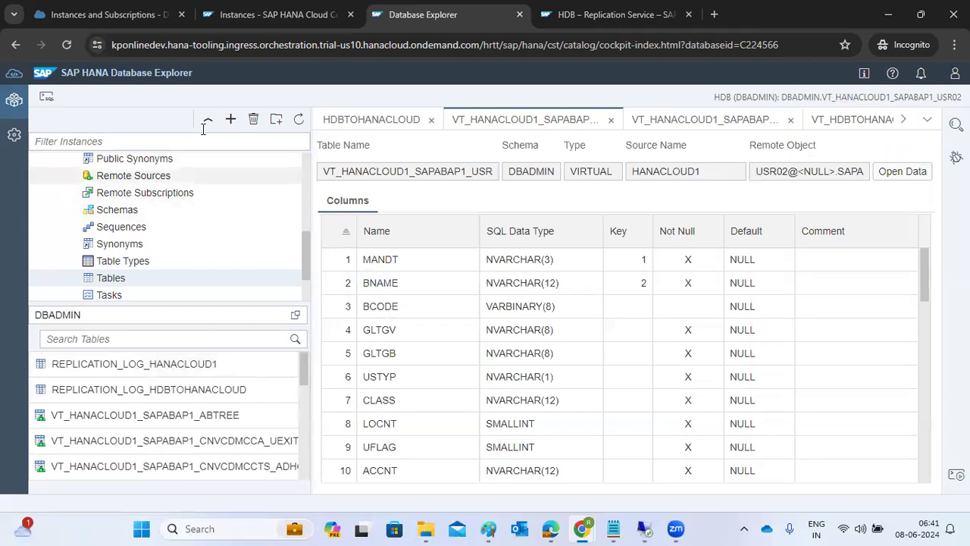
click(231, 118)
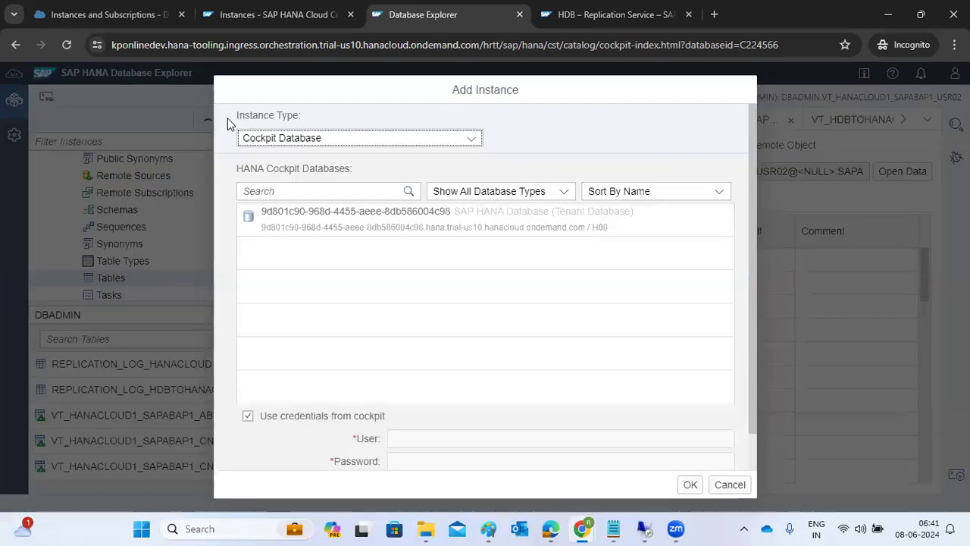
click(347, 228)
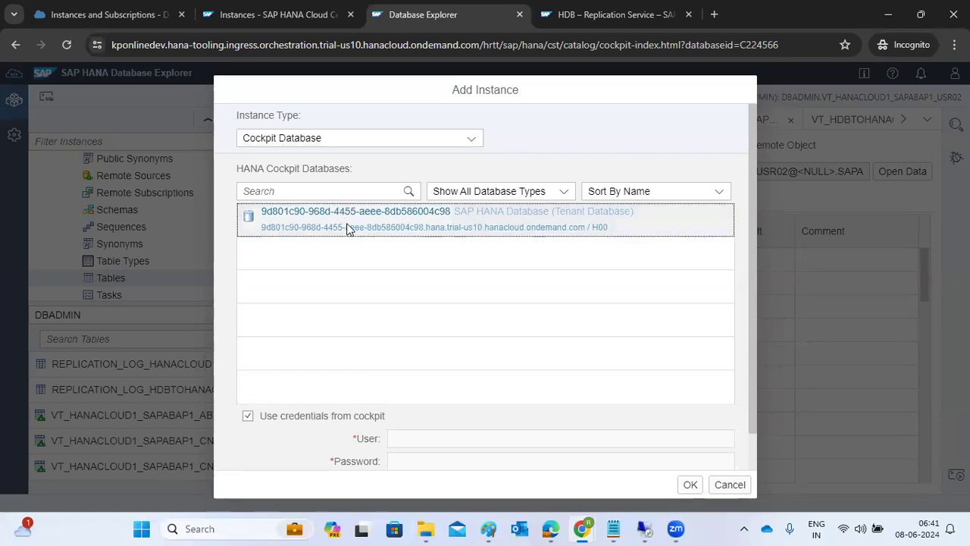
click(691, 487)
click(579, 327)
click(255, 230)
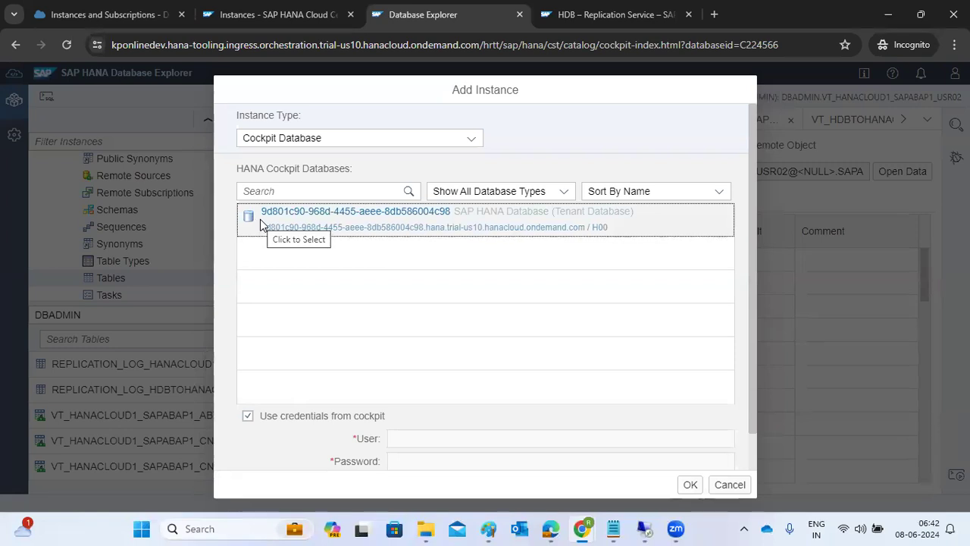
Step: Enter a separate database user and password instead of cockpit credentials, retry, and cancel after authentication fails
click(425, 439)
click(248, 415)
click(407, 438)
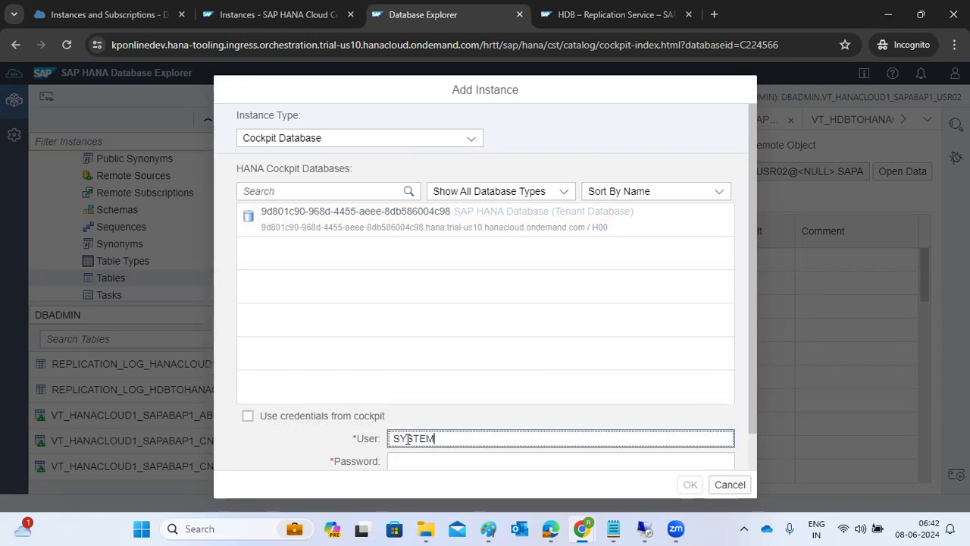
key(Tab)
text(••)
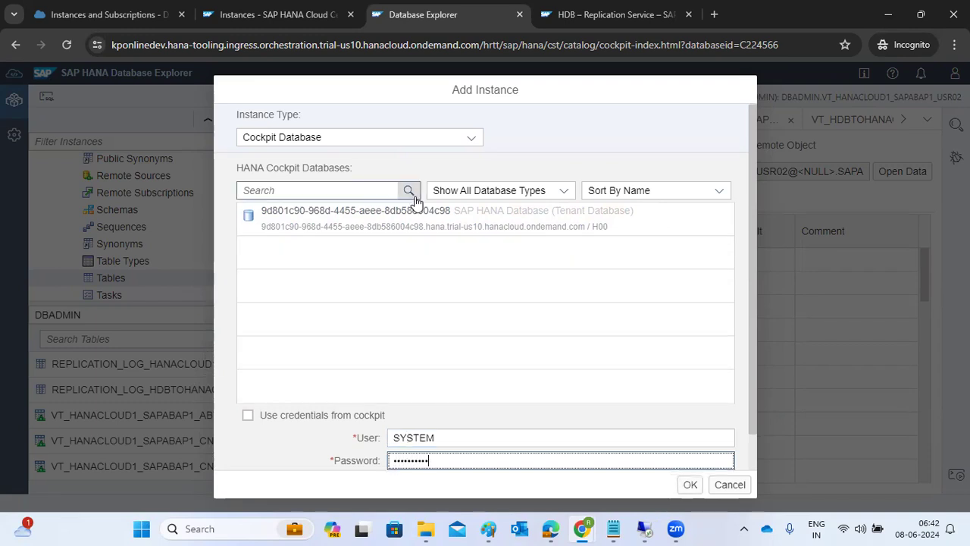
click(690, 485)
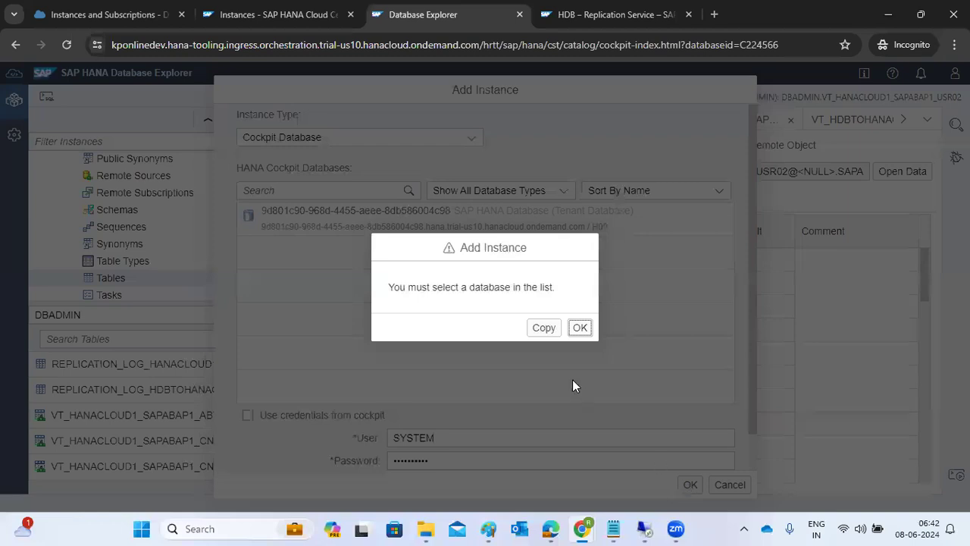
click(543, 328)
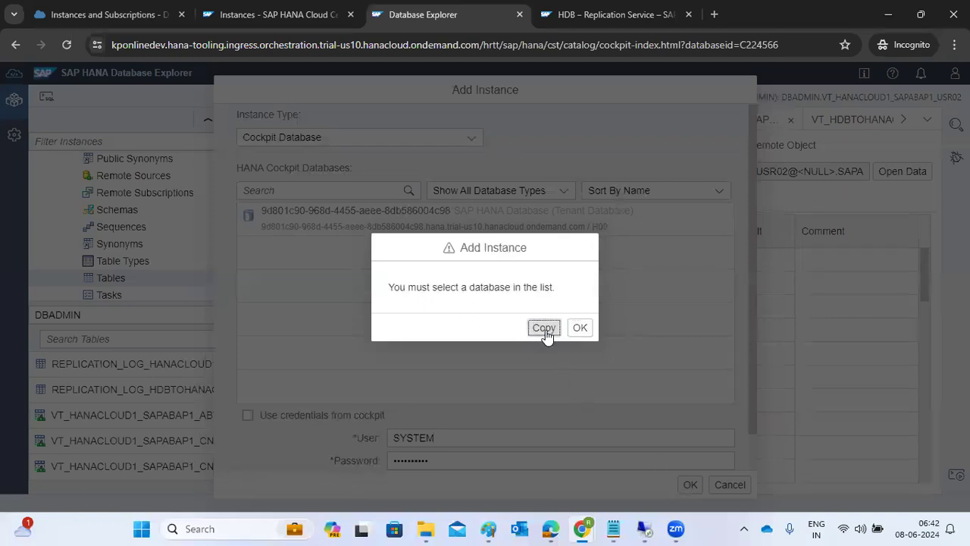
click(579, 328)
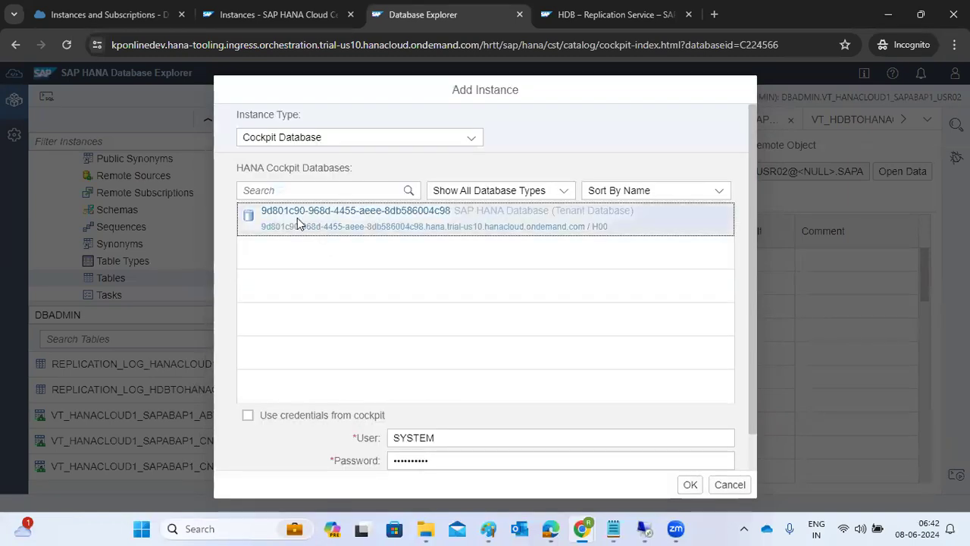
click(669, 464)
click(688, 484)
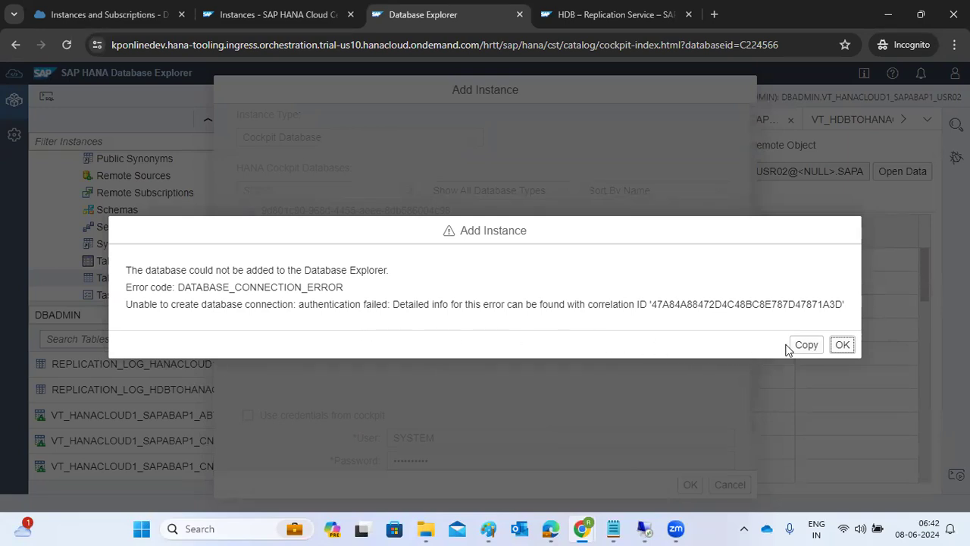
click(843, 346)
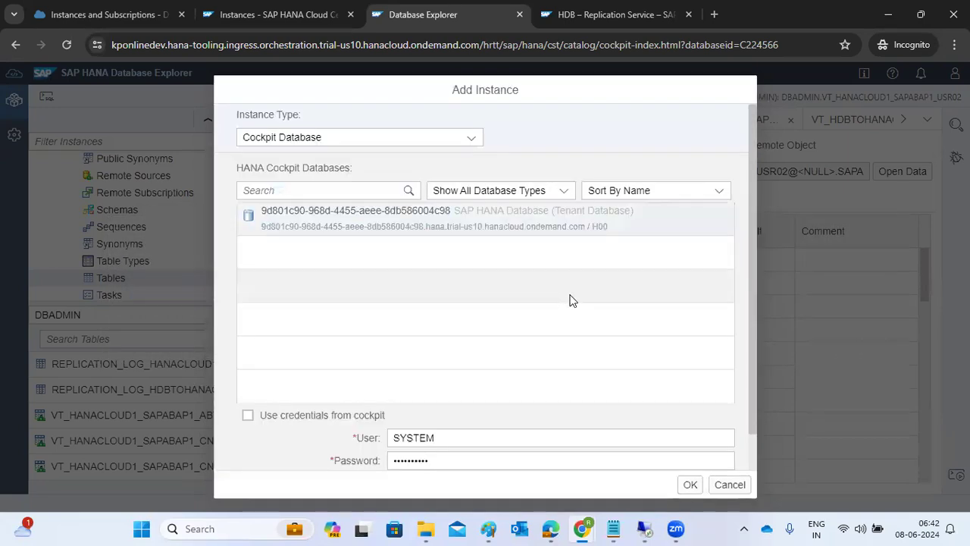
click(729, 486)
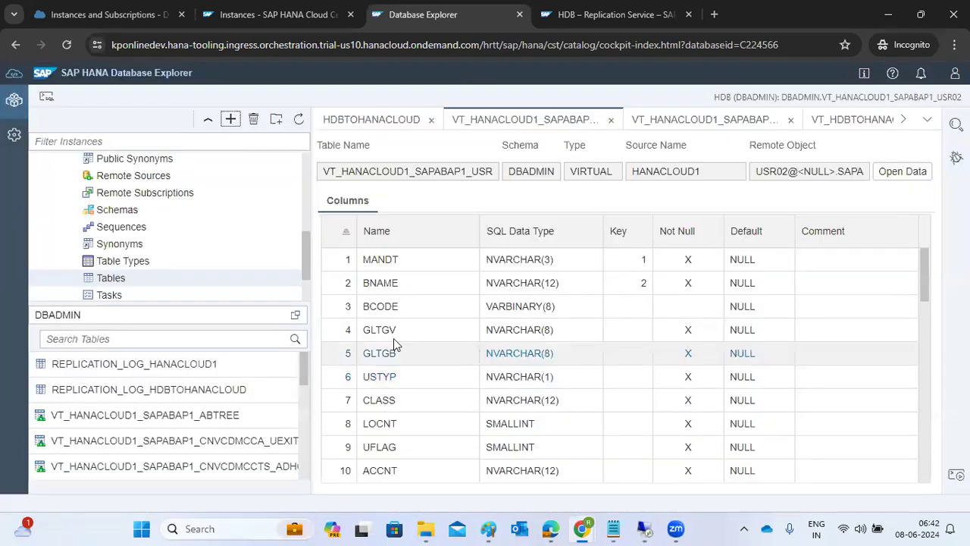
Step: Open the REPLICATION_LOG_HANACLOUD1 and REPLICATION_LOG_HDBTOHANACLOUD table definitions
scroll(260, 270, up, 5)
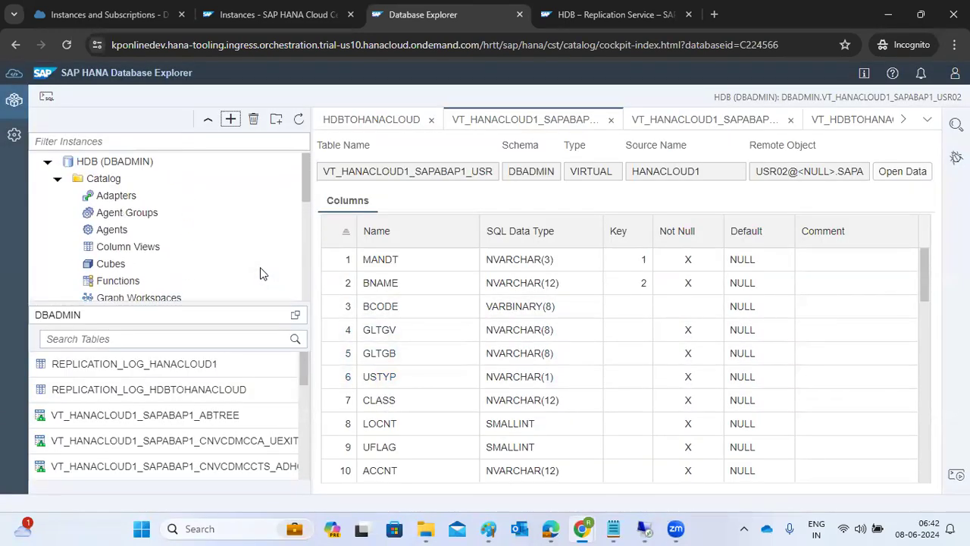
click(133, 365)
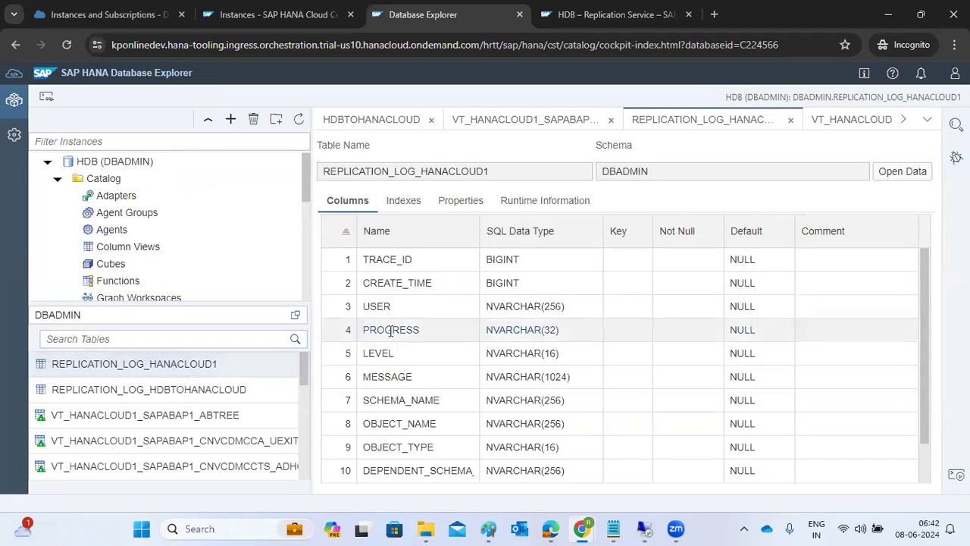
scroll(434, 312, down, 1)
scroll(435, 312, up, 1)
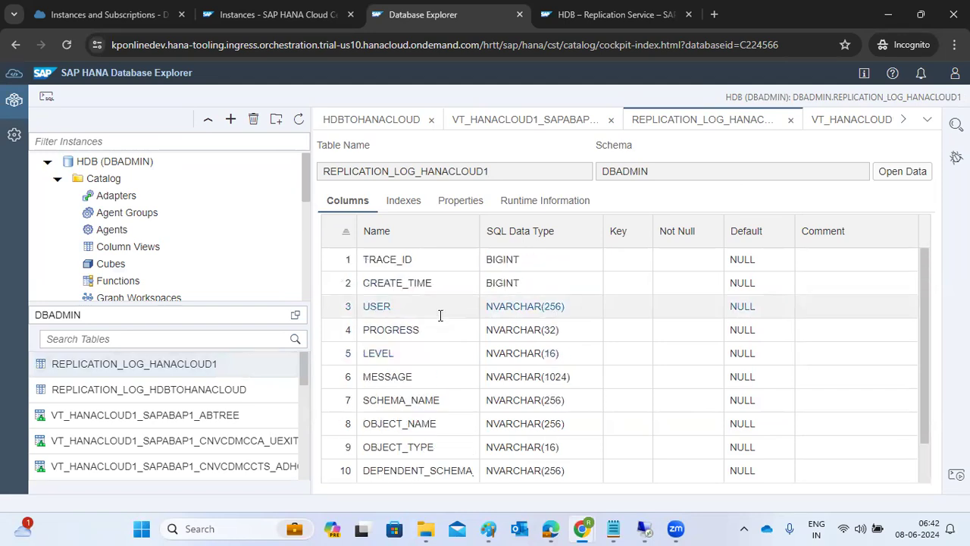
click(125, 393)
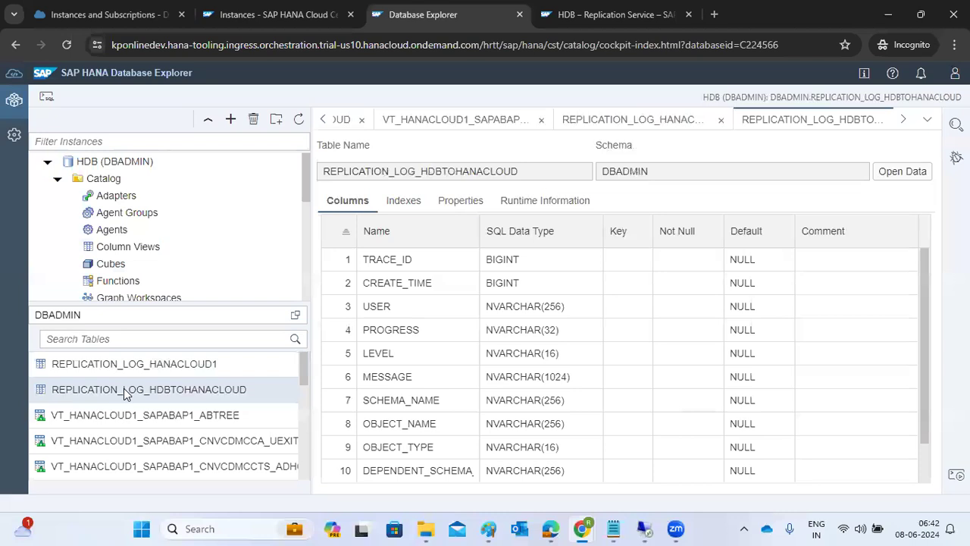
scroll(128, 427, down, 6)
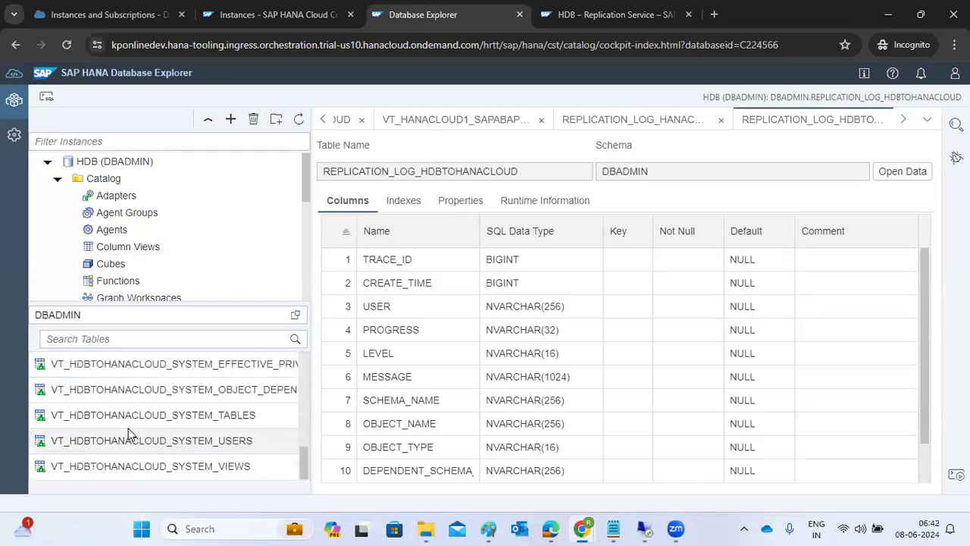
scroll(158, 429, up, 6)
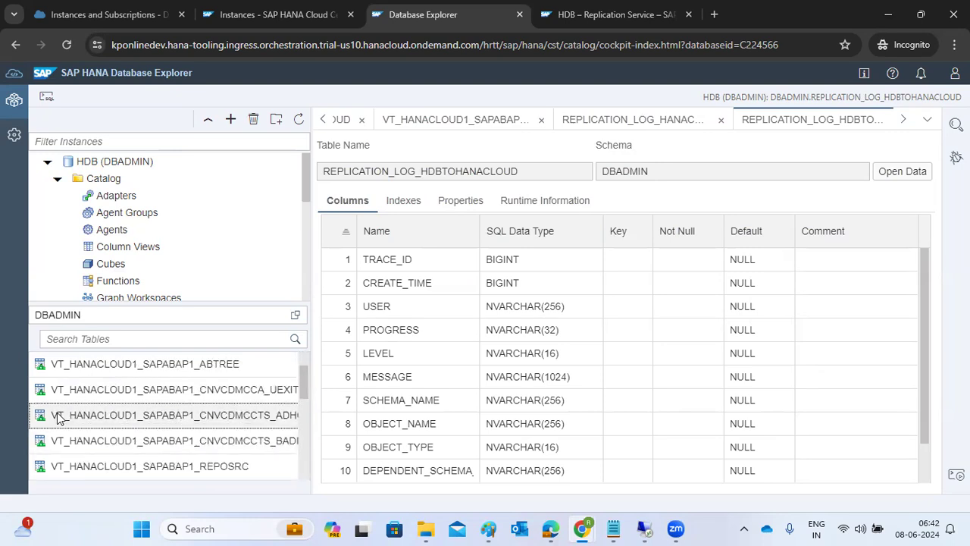
Step: Try previewing the CNVCDMCCTS_ADHOC virtual table's data and dismiss the insufficient privilege error
right_click(59, 418)
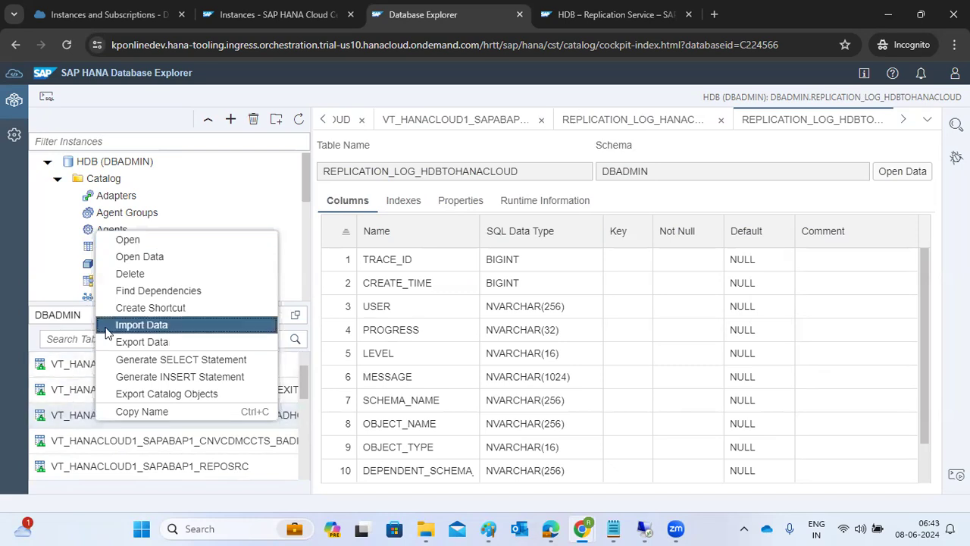
click(129, 259)
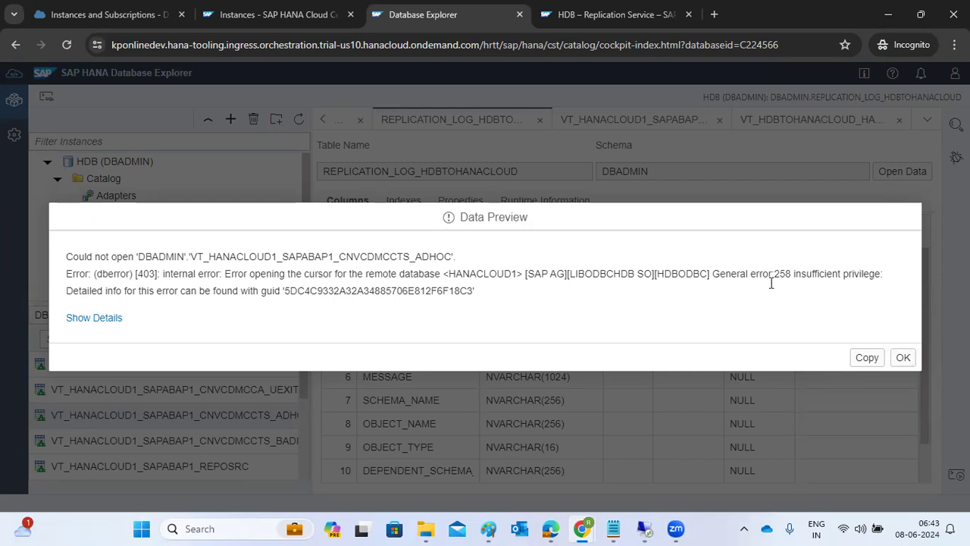
click(904, 357)
click(645, 529)
click(638, 463)
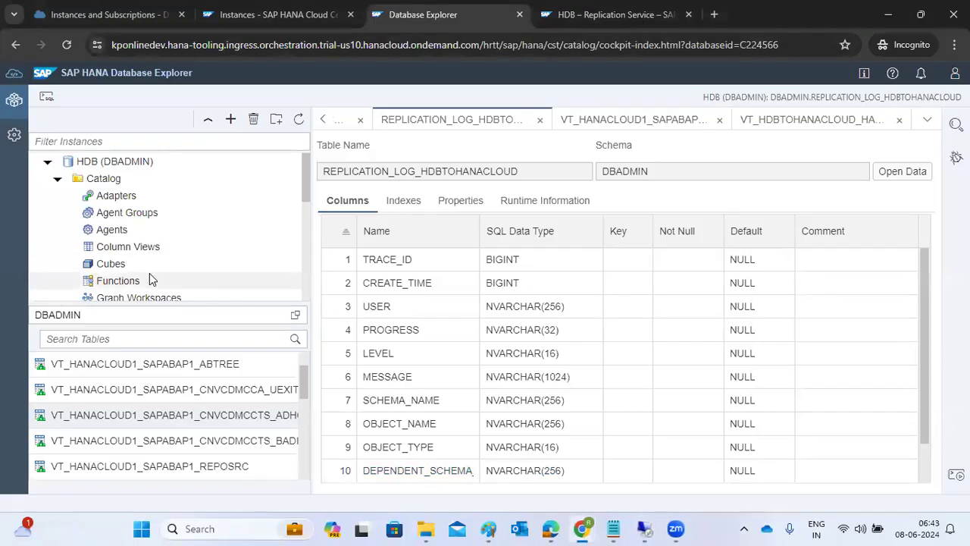
Step: Open the HANACLOUD1 remote source from the catalog's Remote Sources
scroll(65, 265, down, 5)
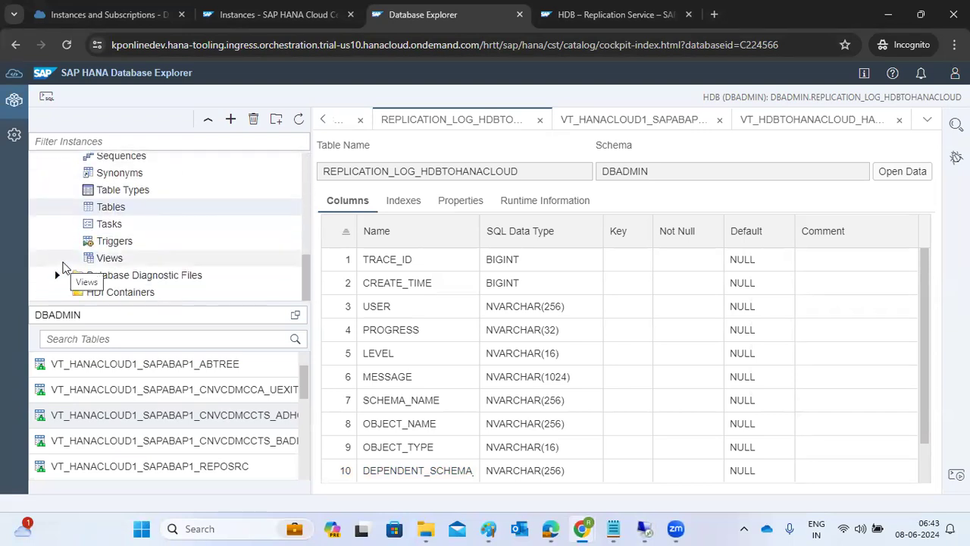
scroll(64, 267, up, 5)
scroll(65, 267, down, 3)
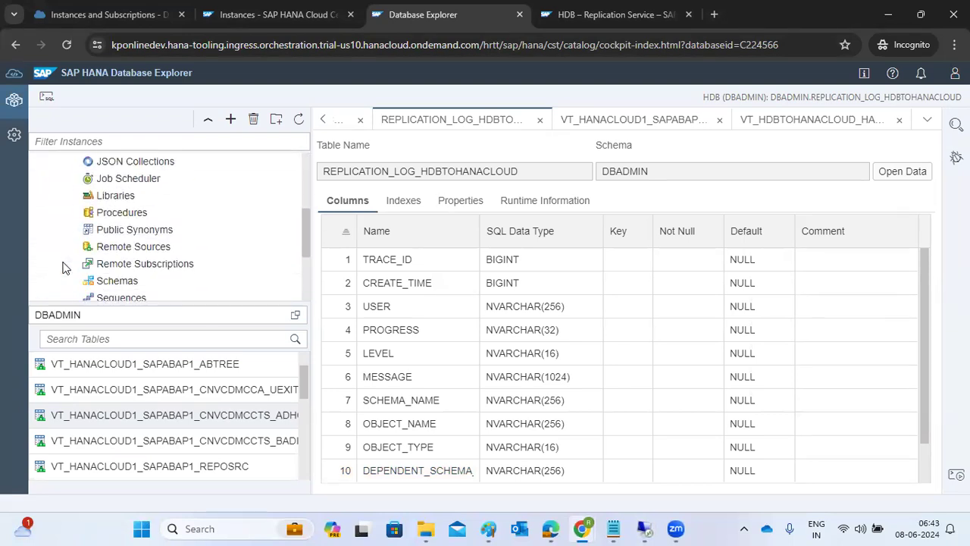
click(119, 179)
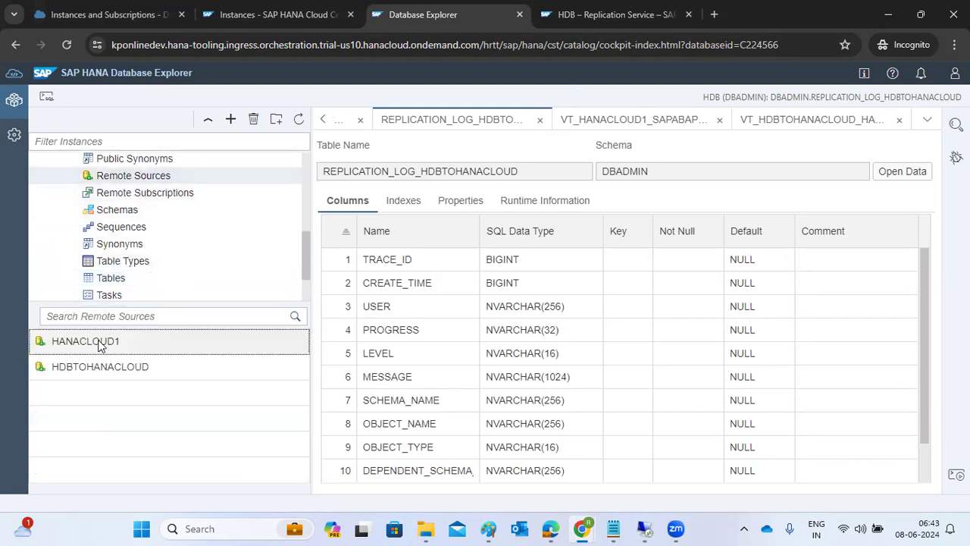
click(100, 343)
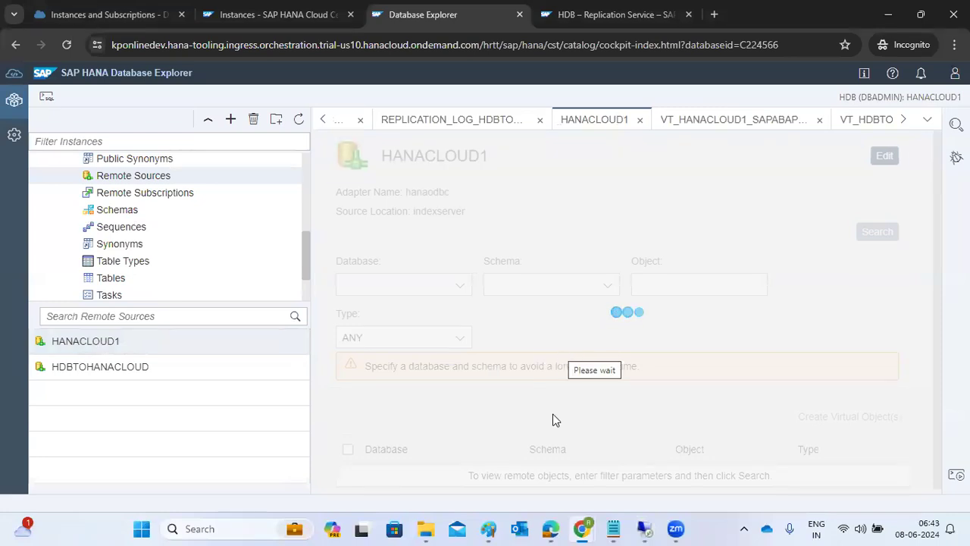
Step: Set the remote schema to SAPABAP1 and search it for remote objects
scroll(553, 420, down, 1)
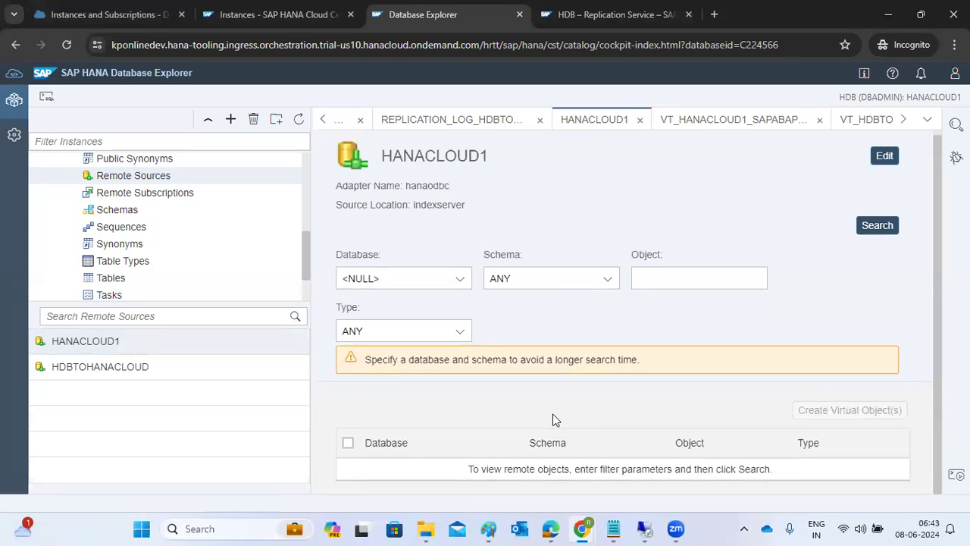
click(603, 279)
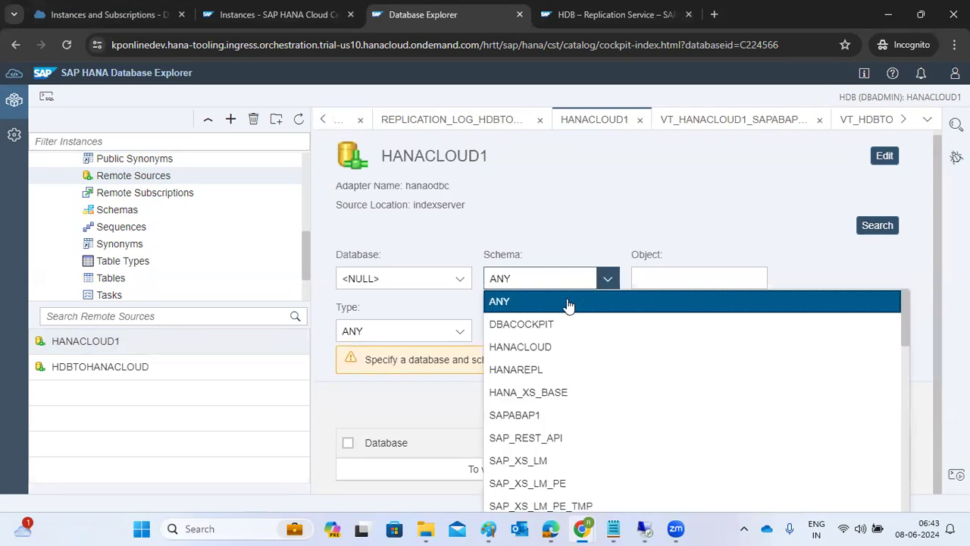
click(512, 368)
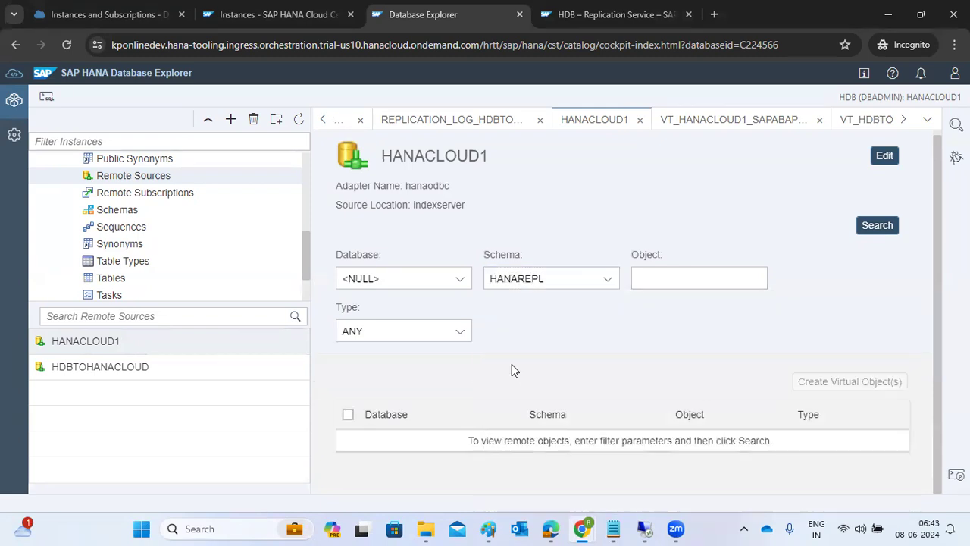
click(610, 279)
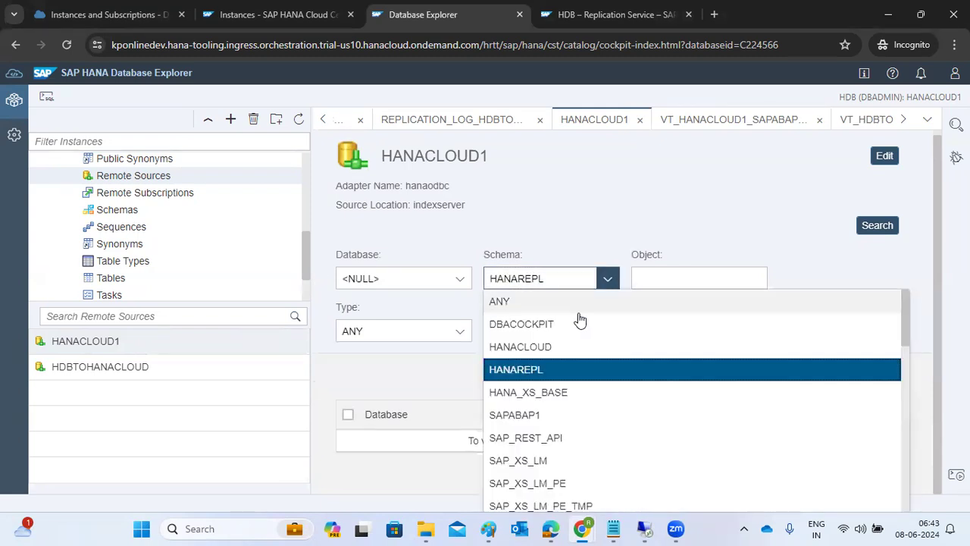
click(528, 414)
click(880, 225)
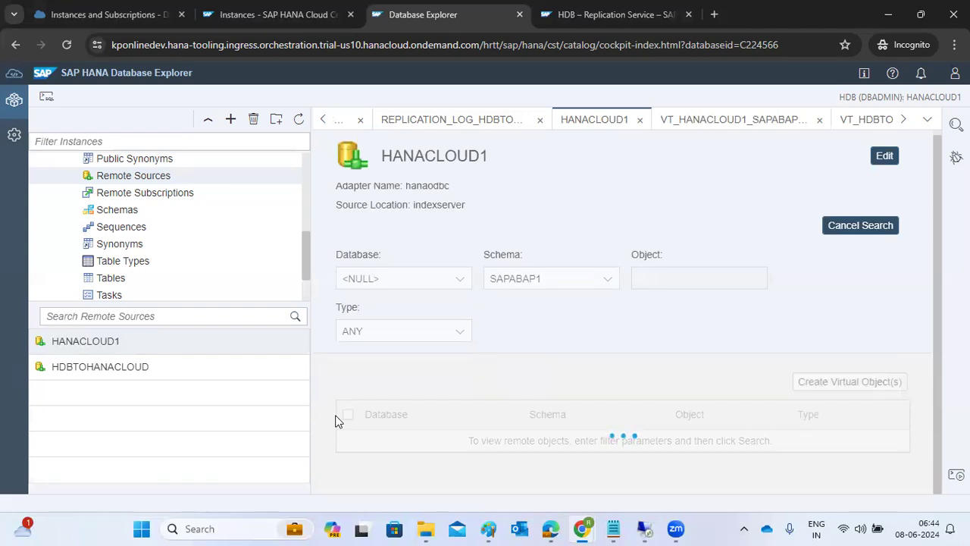
Step: Open Add More Objects on the HANACLOUD1 replication page, then cancel it
click(561, 16)
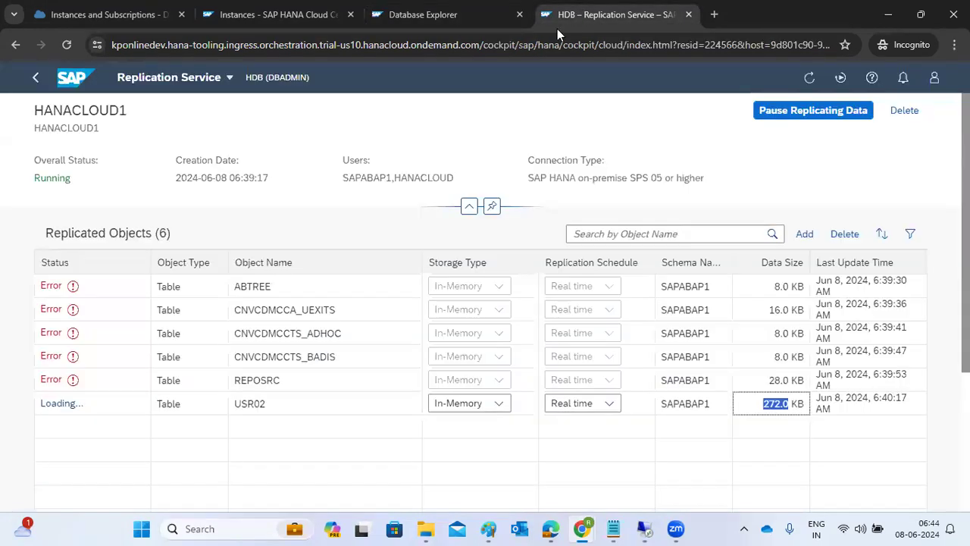
click(805, 235)
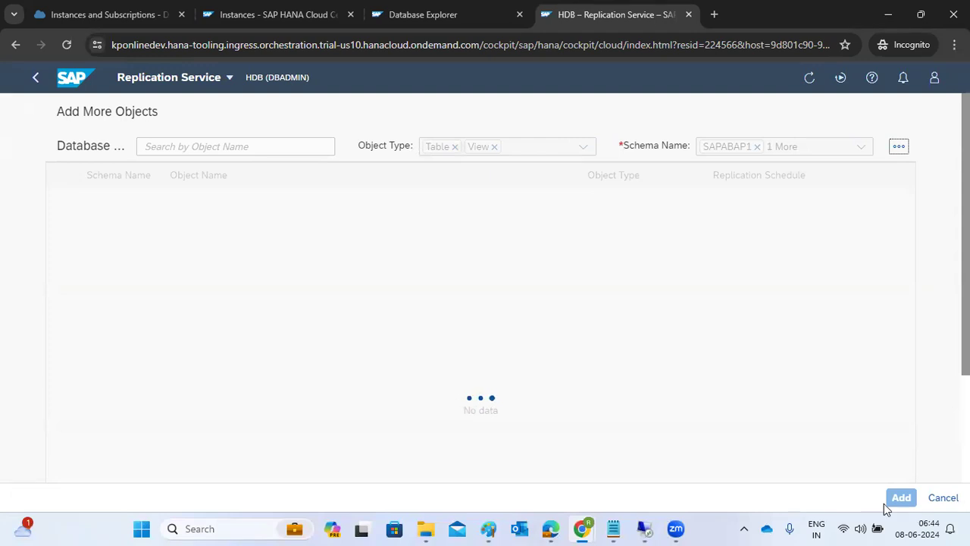
click(939, 497)
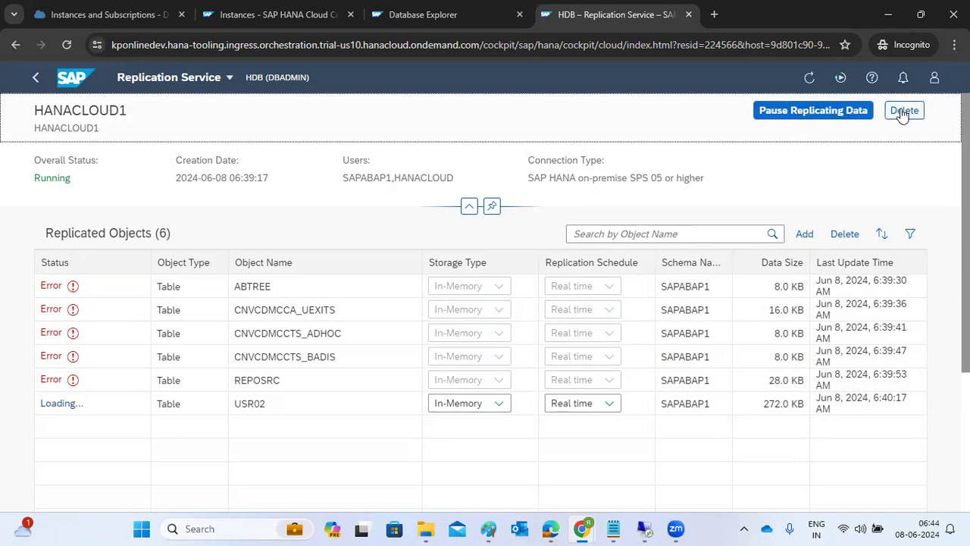
click(498, 403)
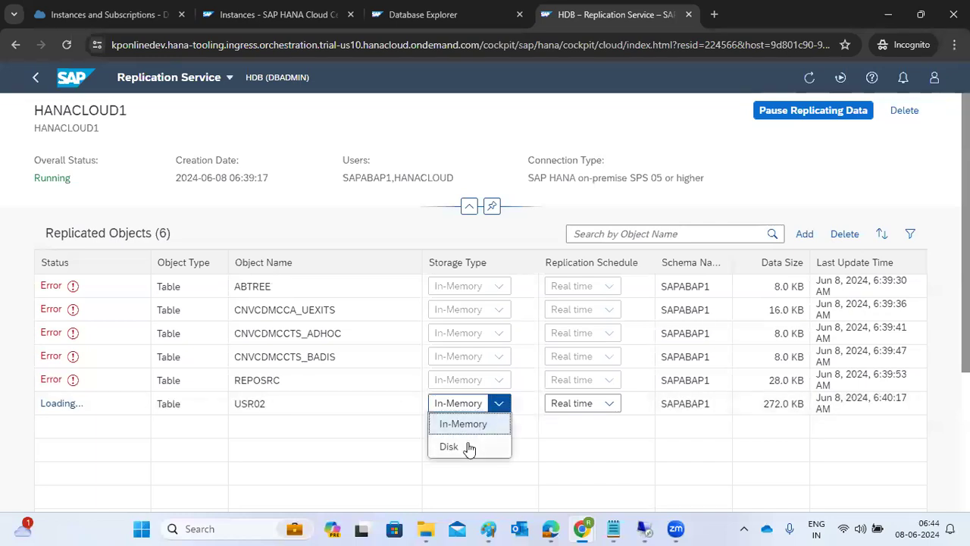
mouse_move(653, 528)
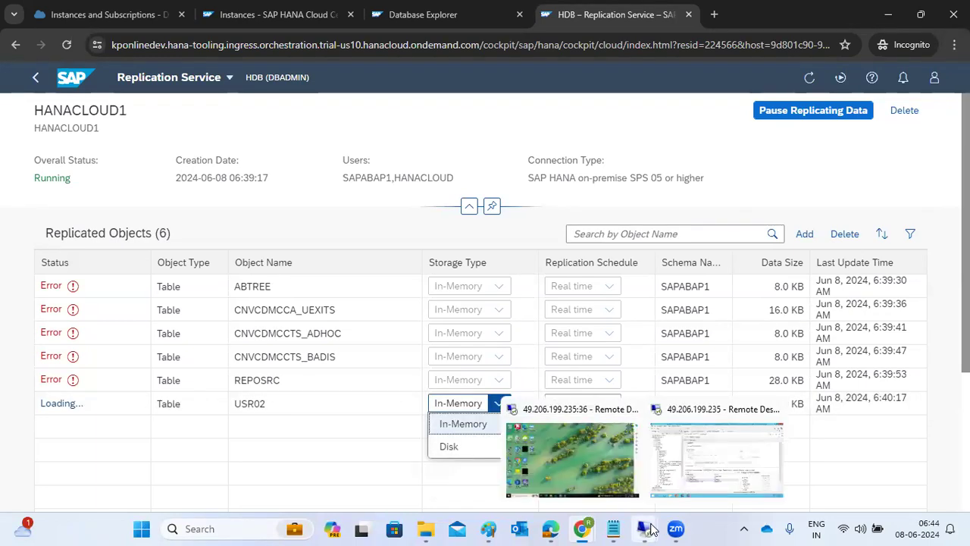
click(692, 458)
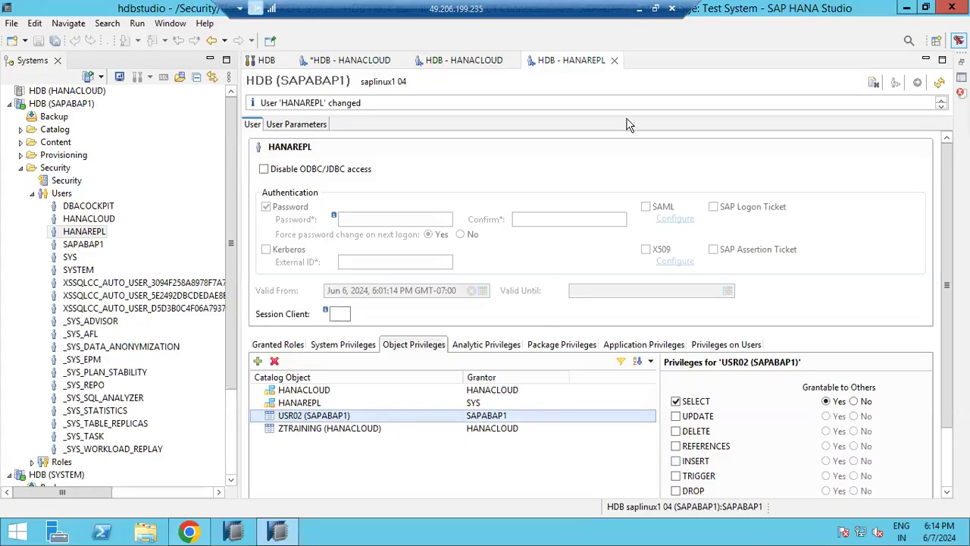
click(639, 8)
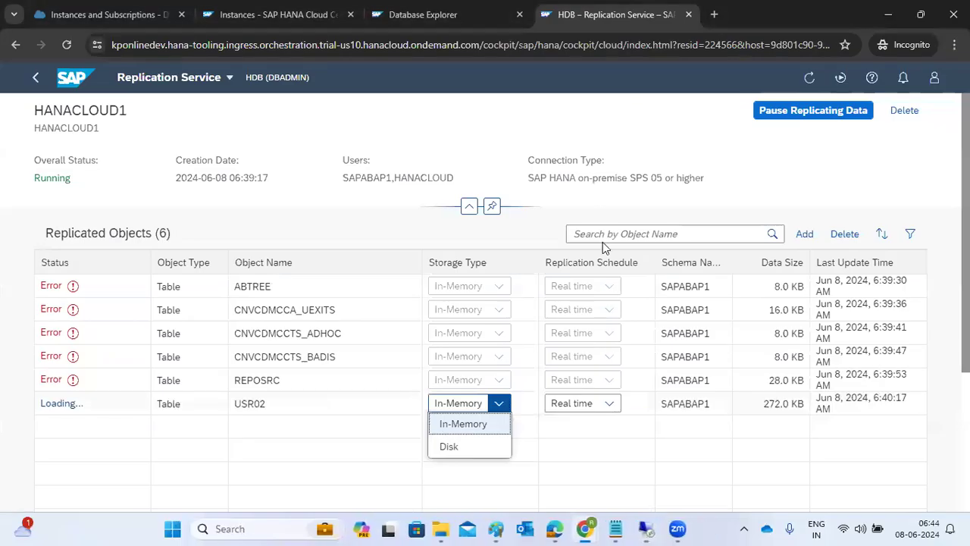
click(437, 16)
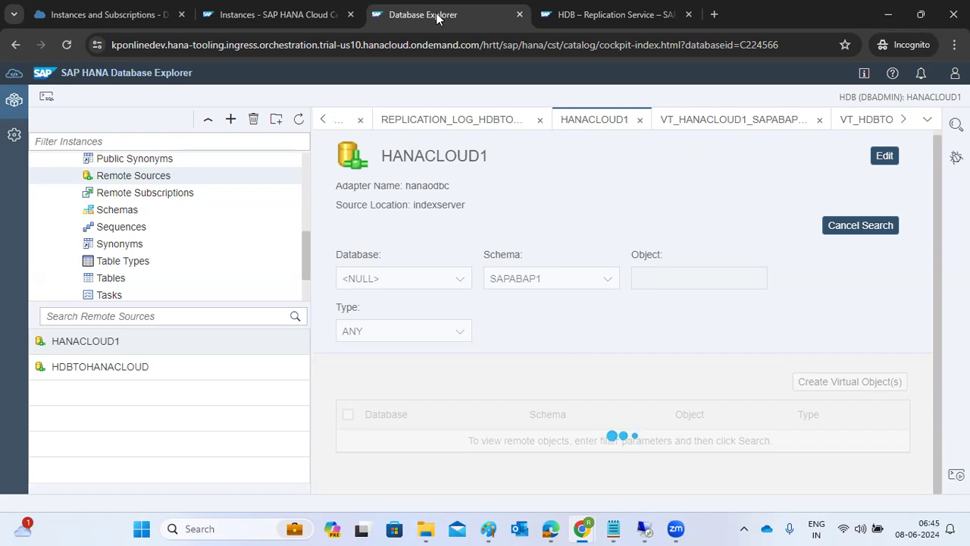
click(251, 14)
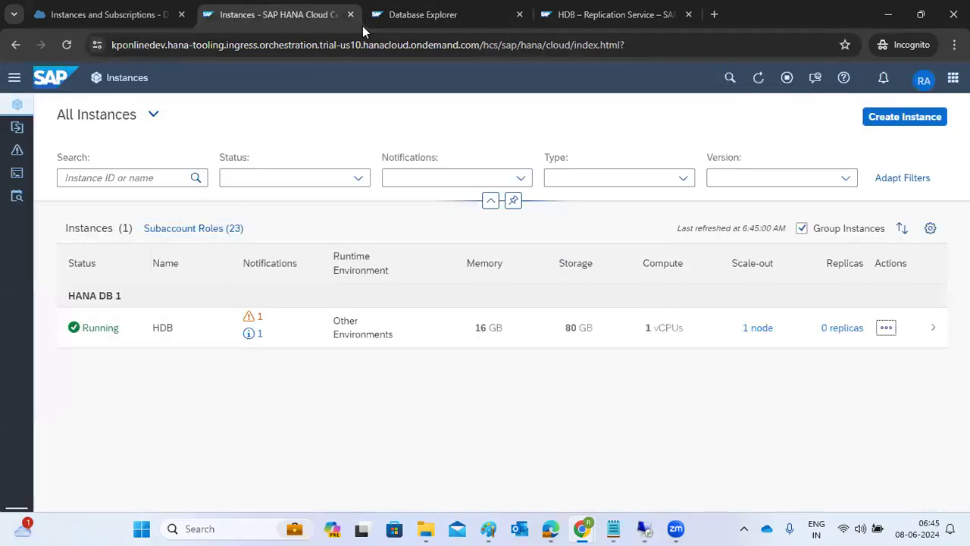
click(580, 15)
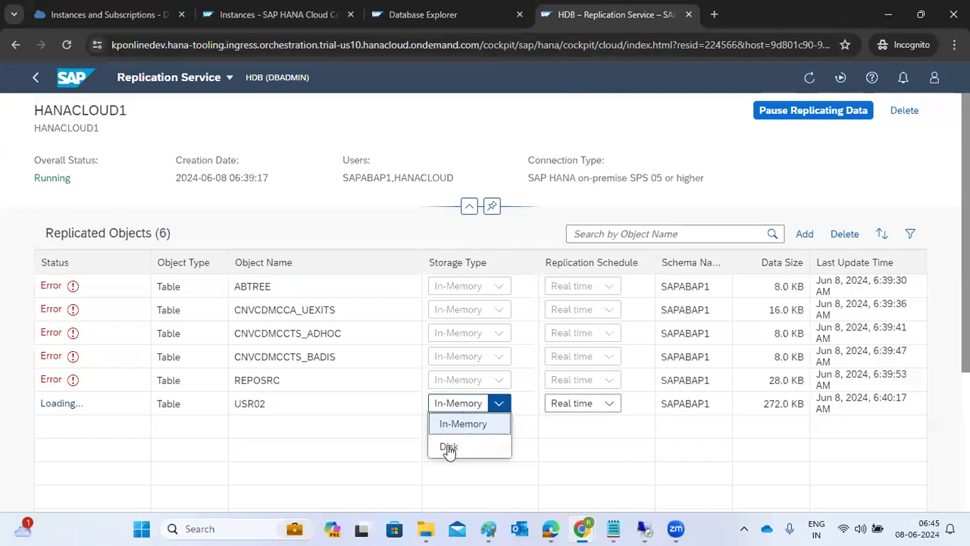
click(323, 467)
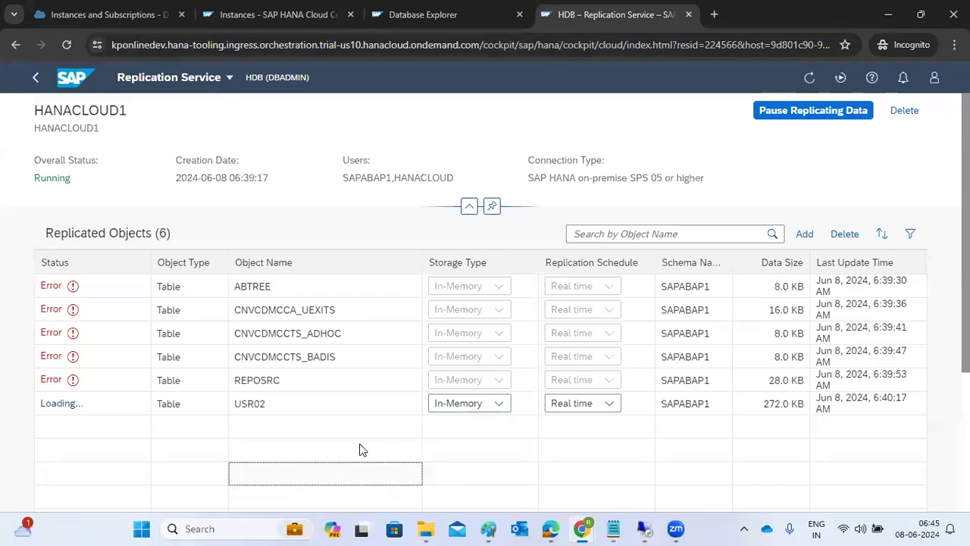
Step: Review HDB memory usage for 12:15–1:15 AM and the two running statements in Performance Monitor
click(75, 82)
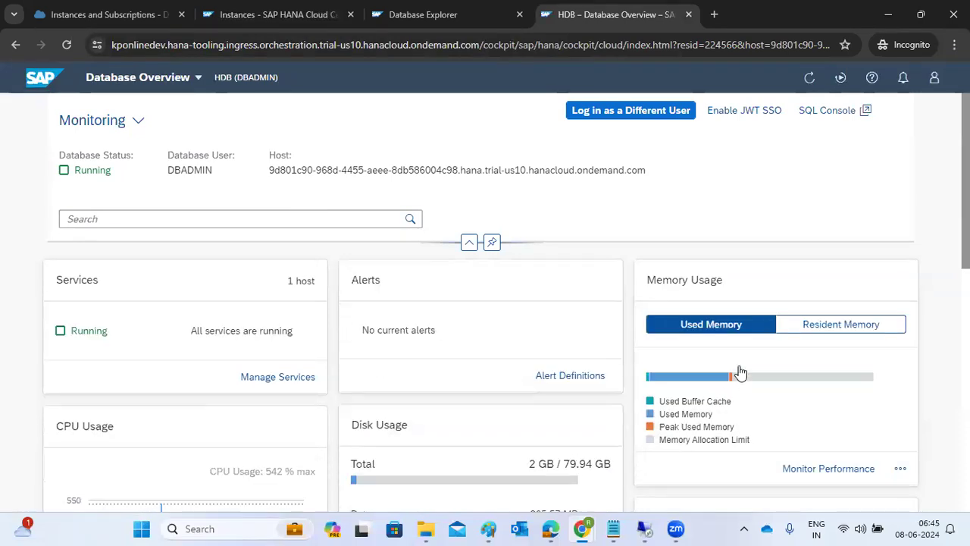
click(737, 378)
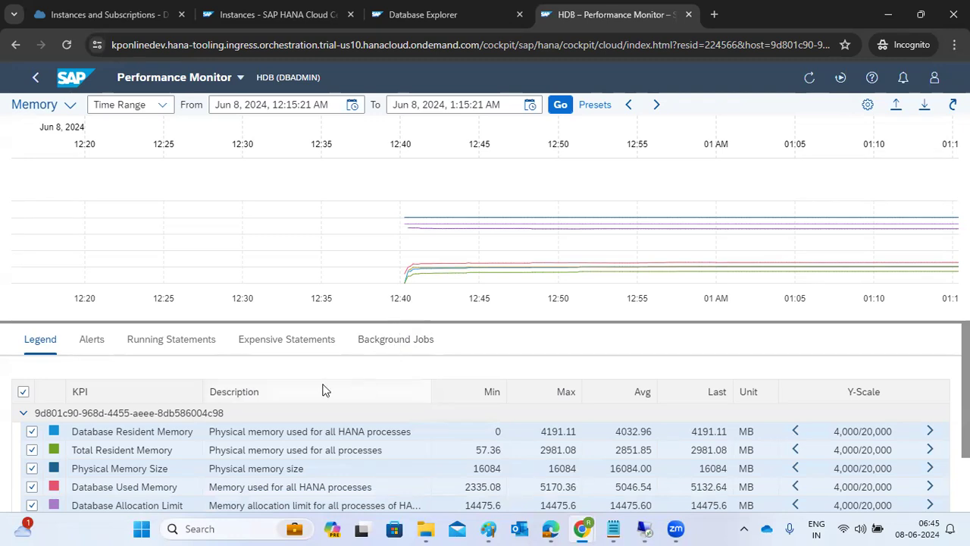
click(203, 344)
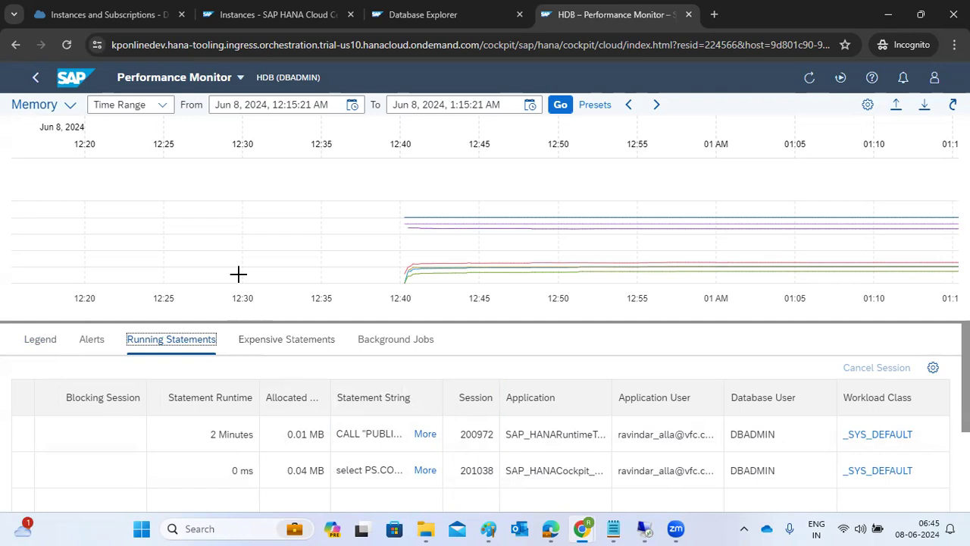
click(418, 223)
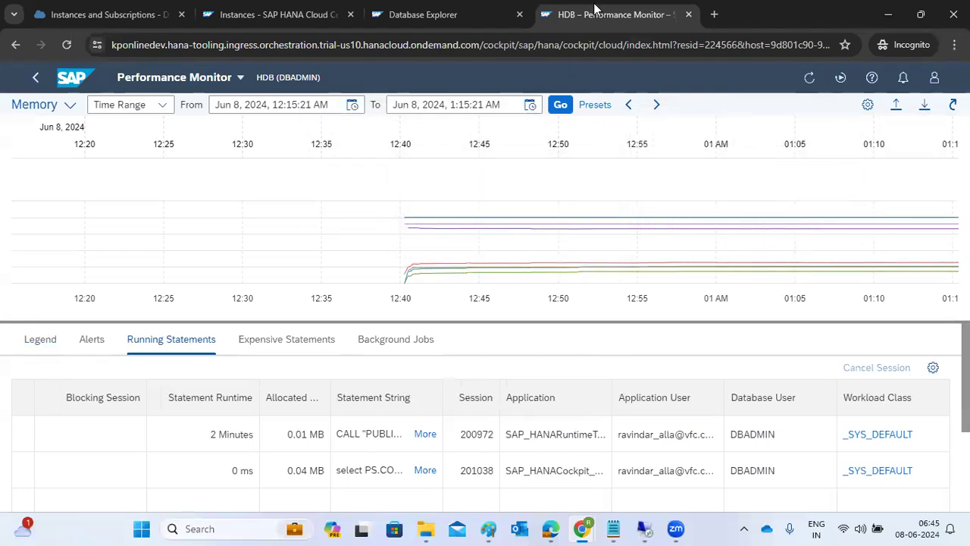
click(459, 16)
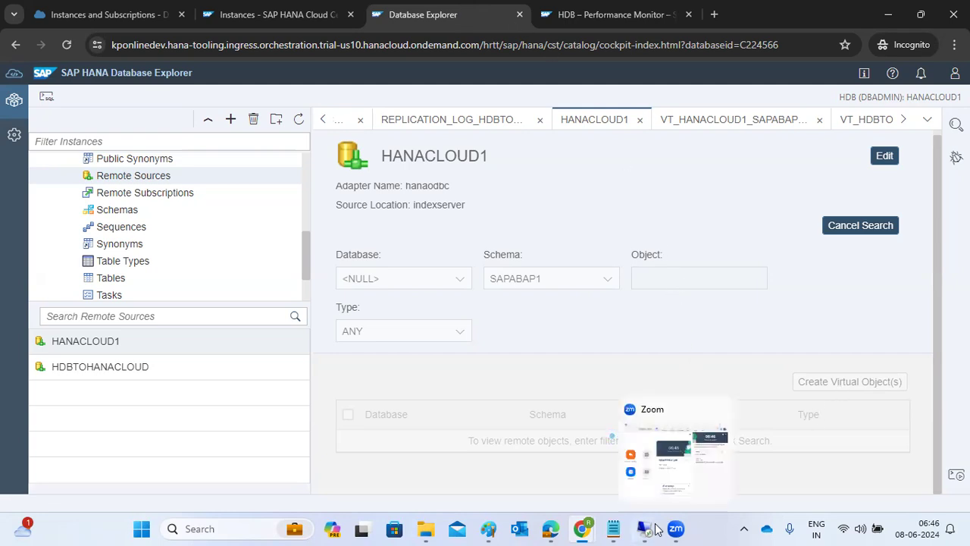
mouse_move(644, 528)
click(659, 491)
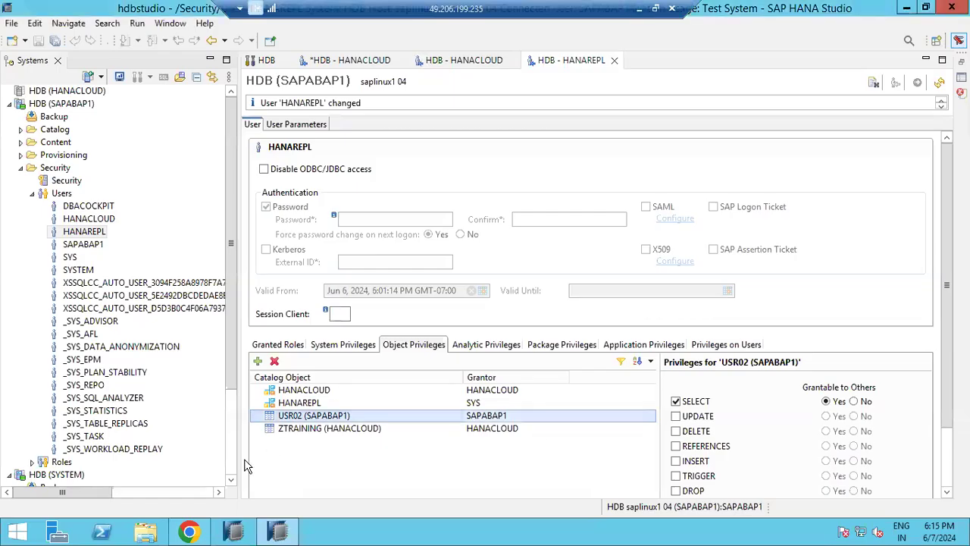
click(20, 167)
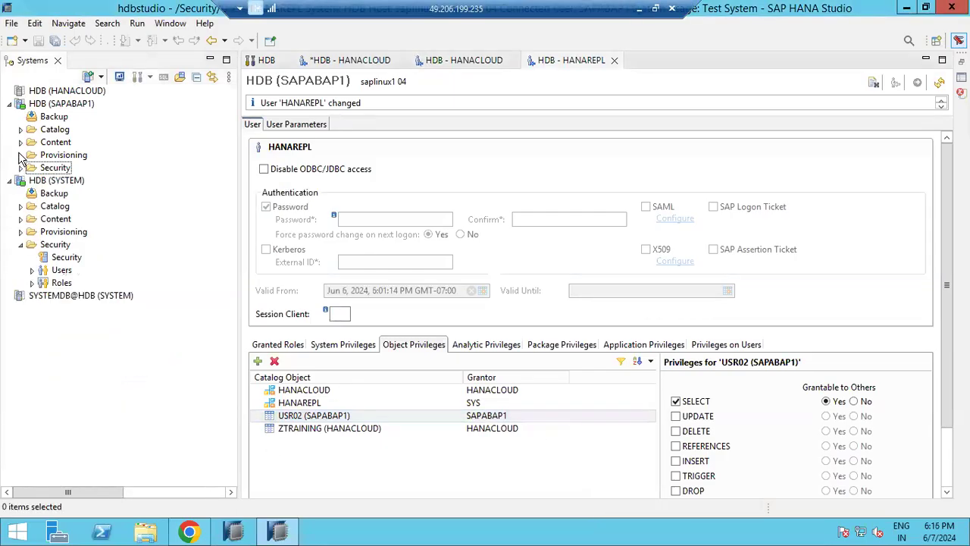
click(20, 155)
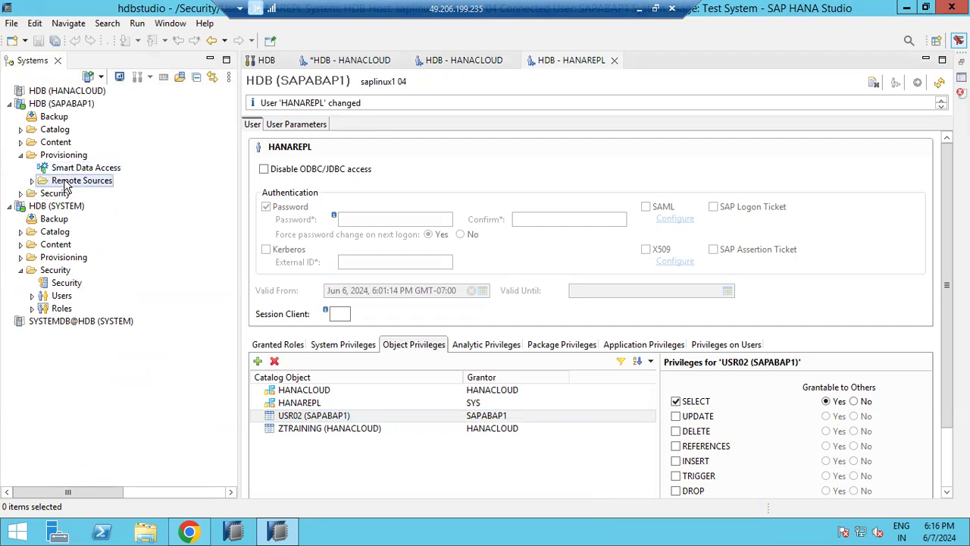
right_click(65, 185)
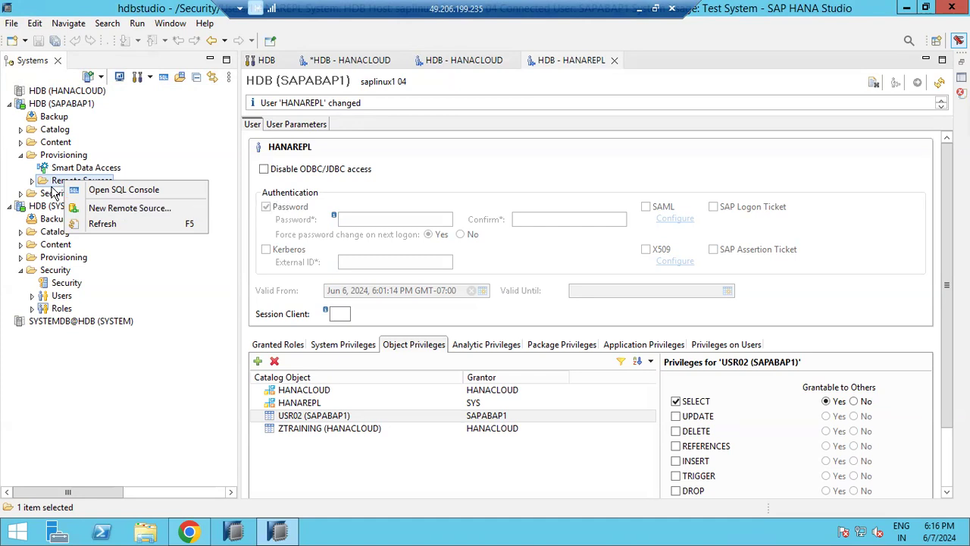
click(638, 8)
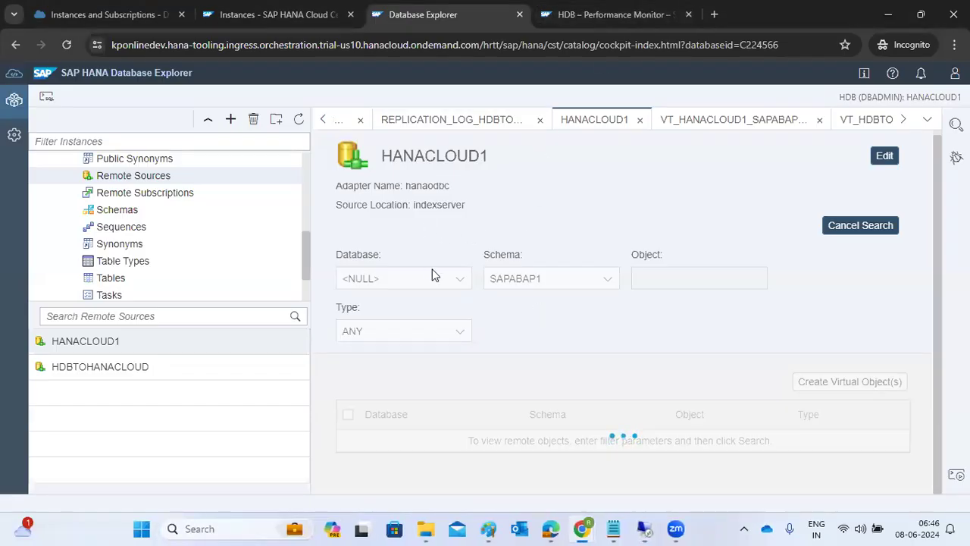
Step: Search the HANACLOUD1 remote source for the USR02 object
drag(392, 154, 430, 154)
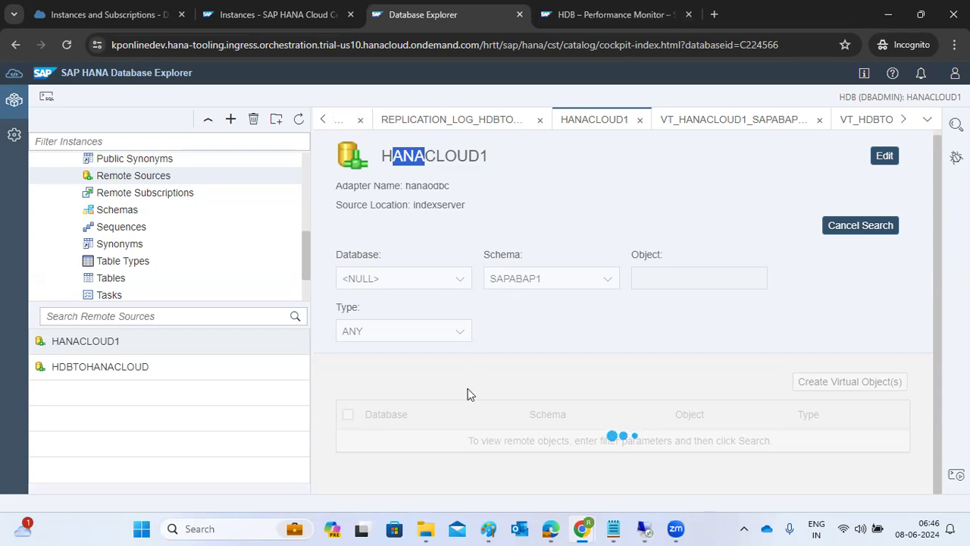
click(826, 389)
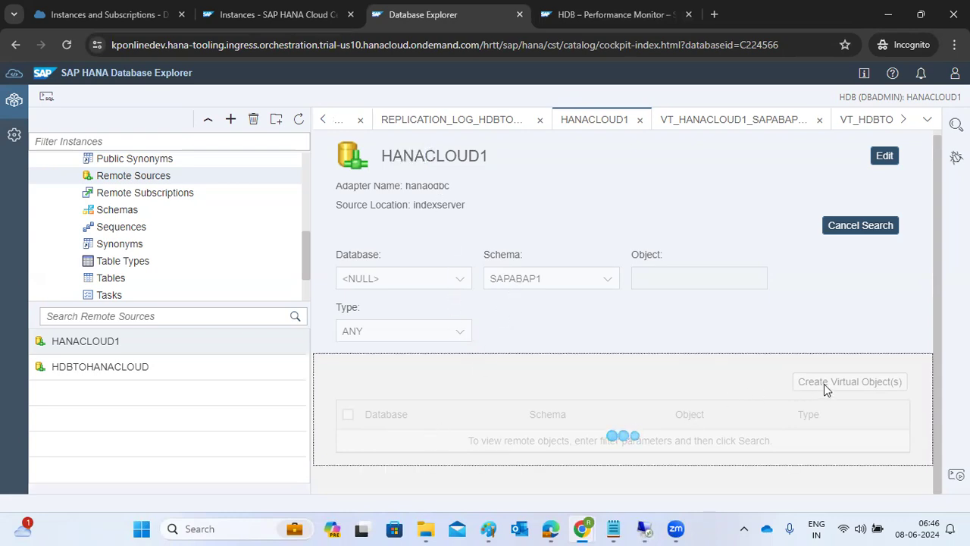
click(841, 235)
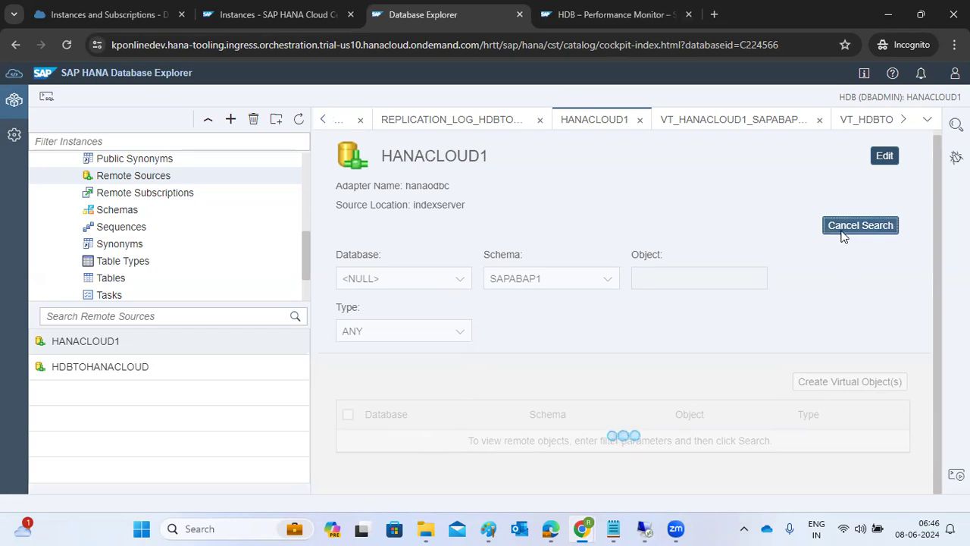
click(661, 279)
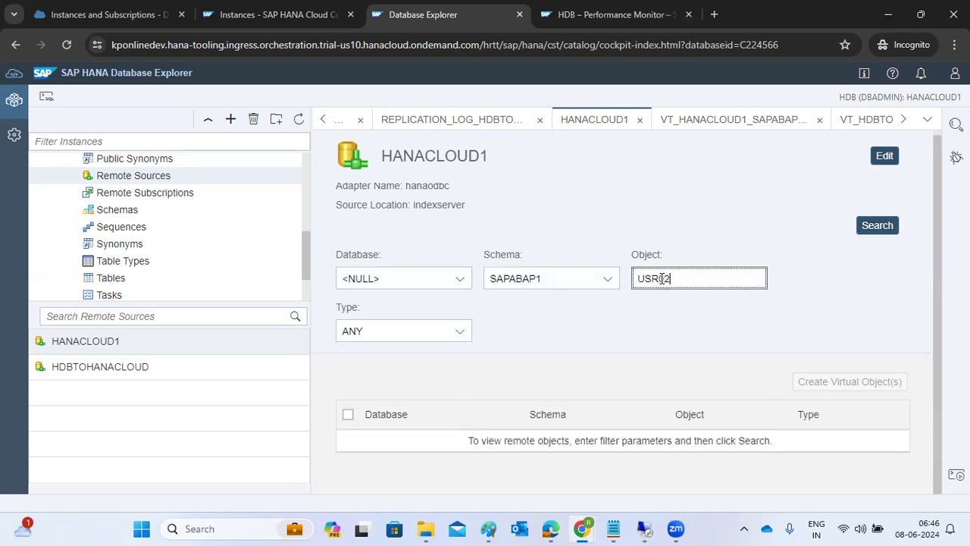
click(875, 227)
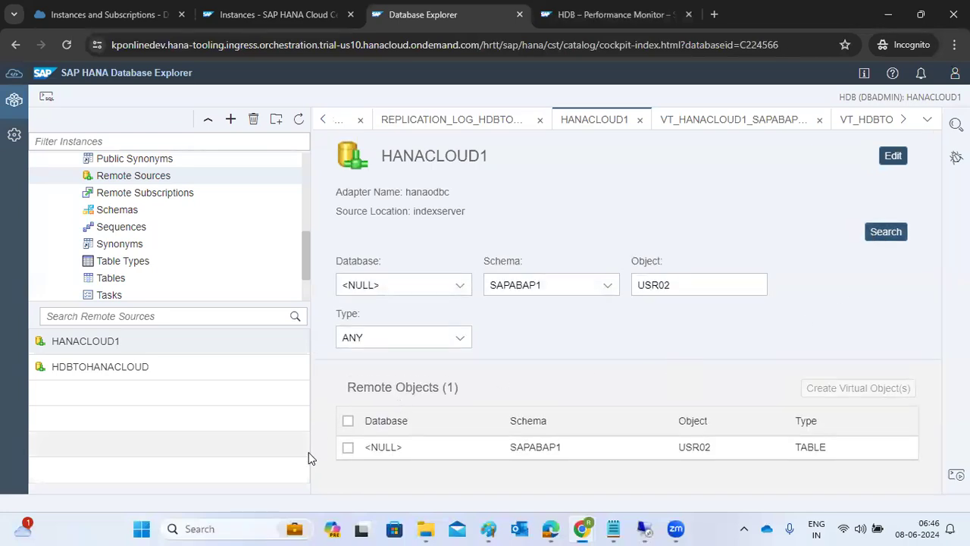
Step: Create a virtual table from SAPABAP1's USR02 in the HANACLOUD schema
click(347, 447)
click(833, 393)
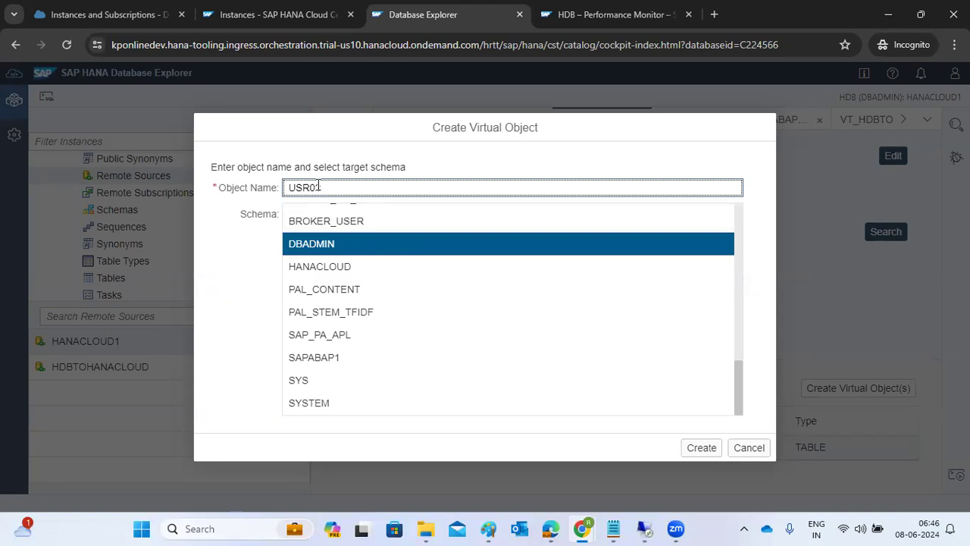
click(325, 269)
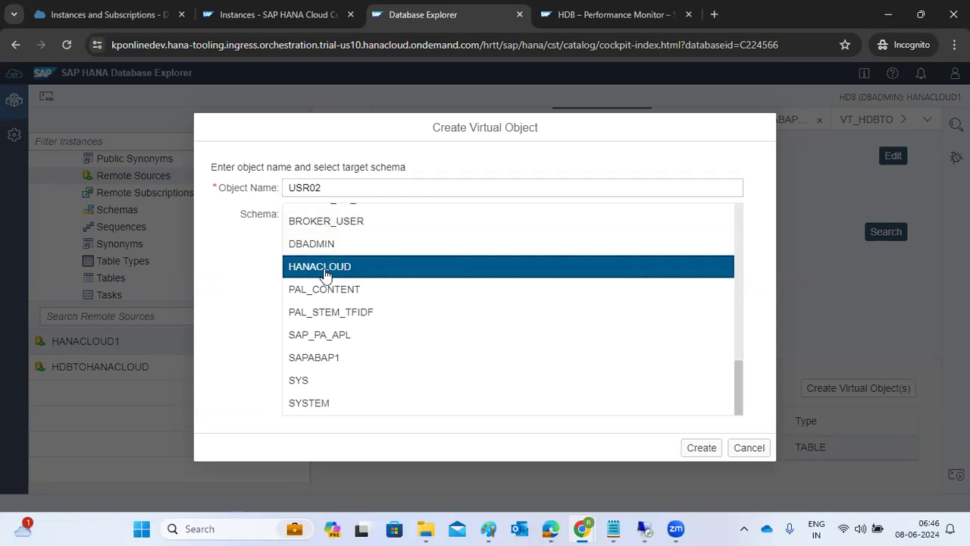
click(699, 450)
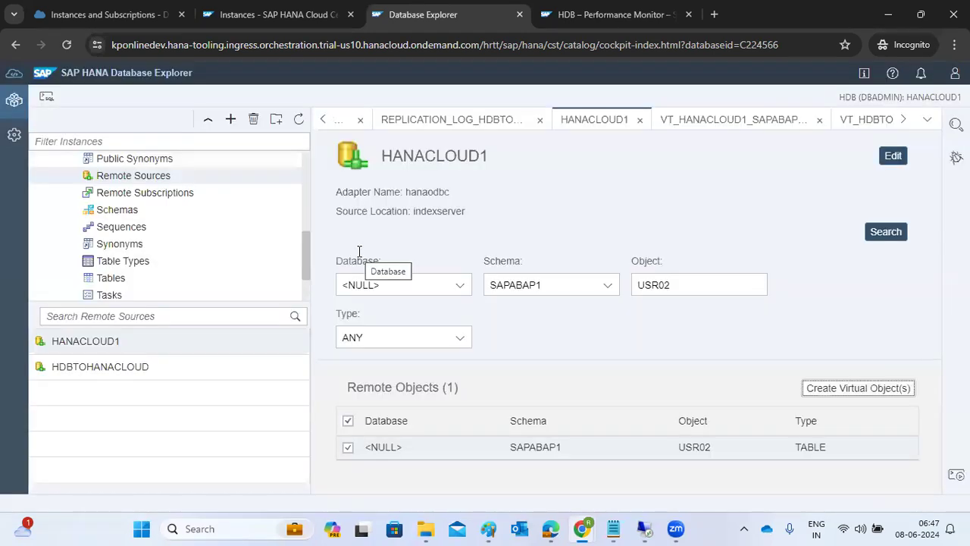
Step: List only HANACLOUD schema tables, then open USR02's data showing four rows for SAP* and DDIC
scroll(134, 227, down, 2)
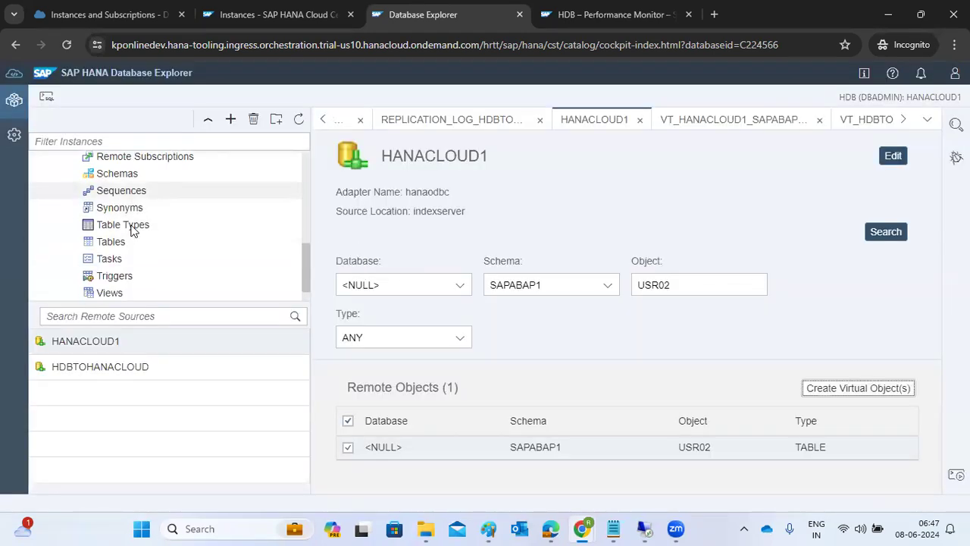
click(111, 206)
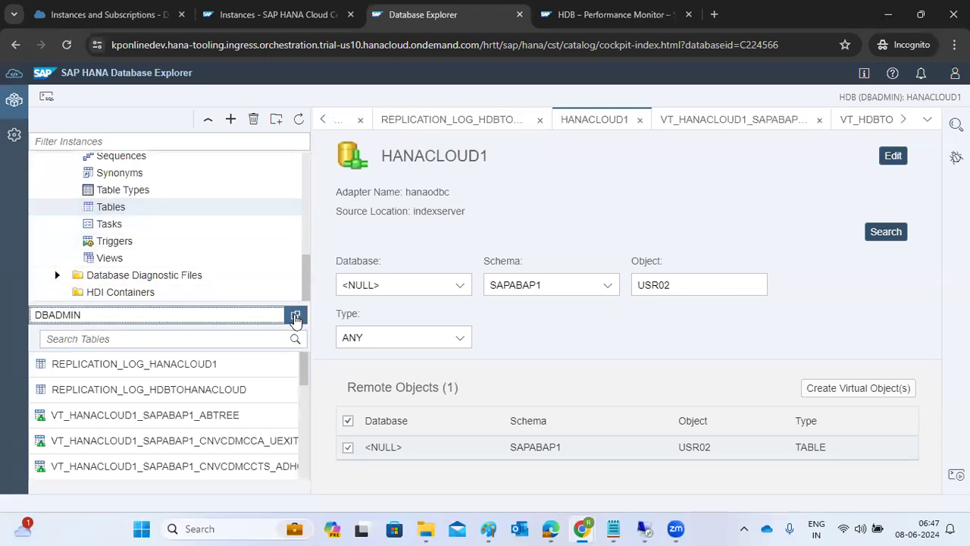
click(295, 314)
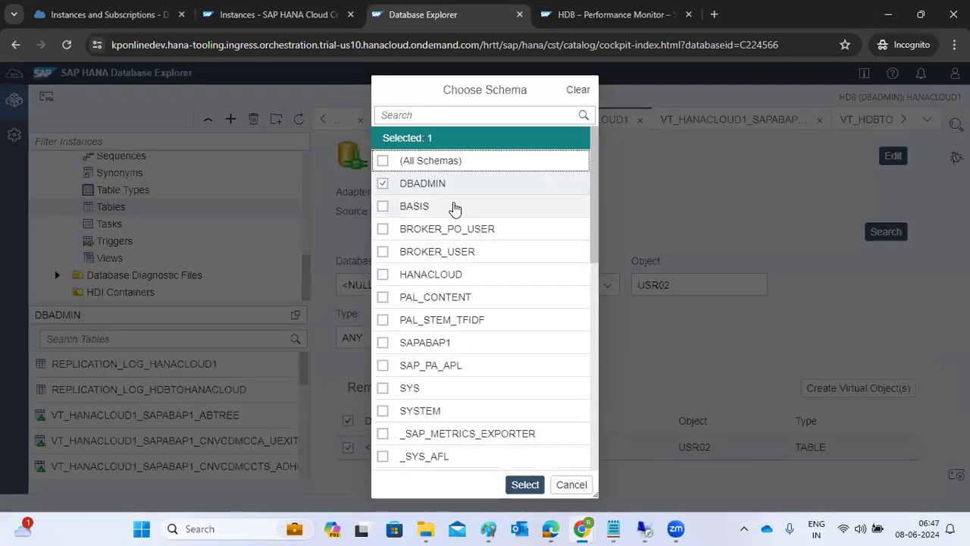
click(381, 184)
click(383, 250)
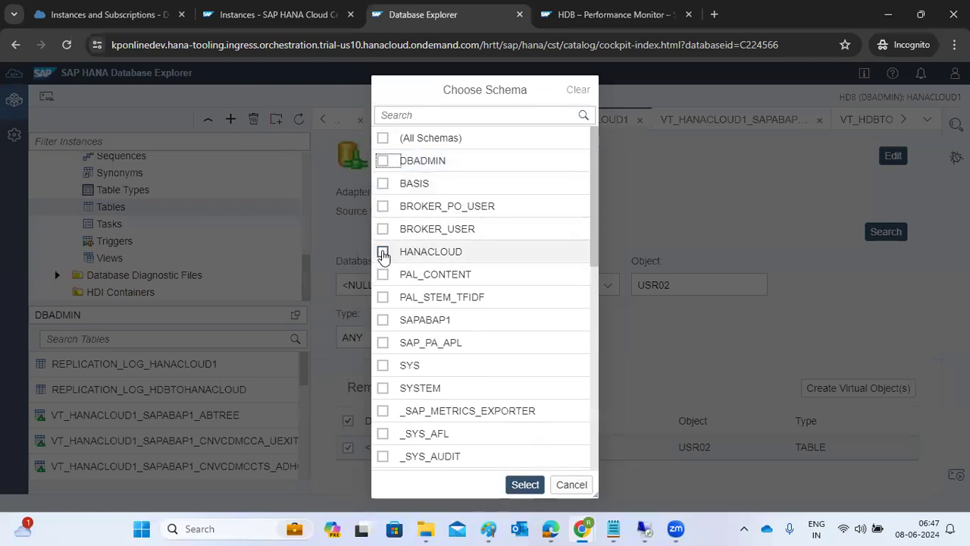
click(518, 486)
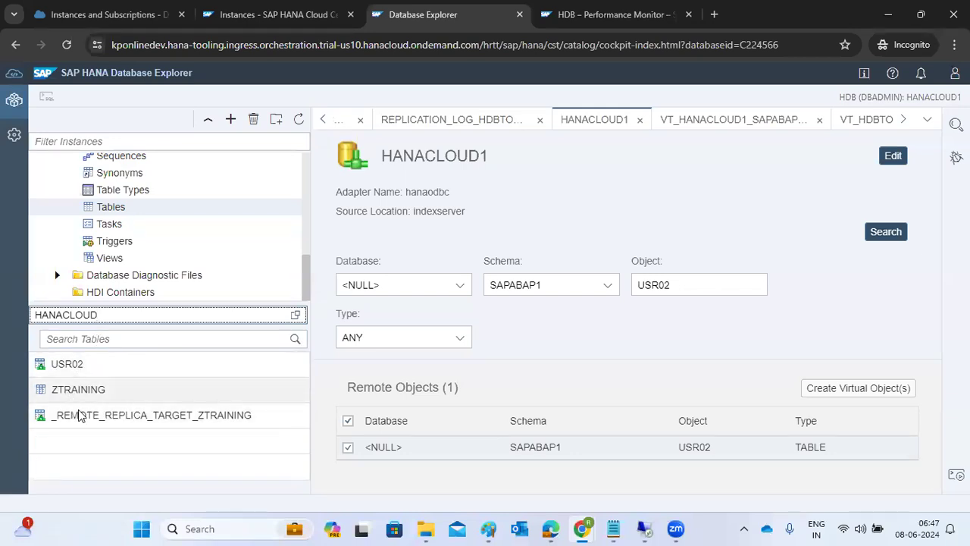
right_click(70, 368)
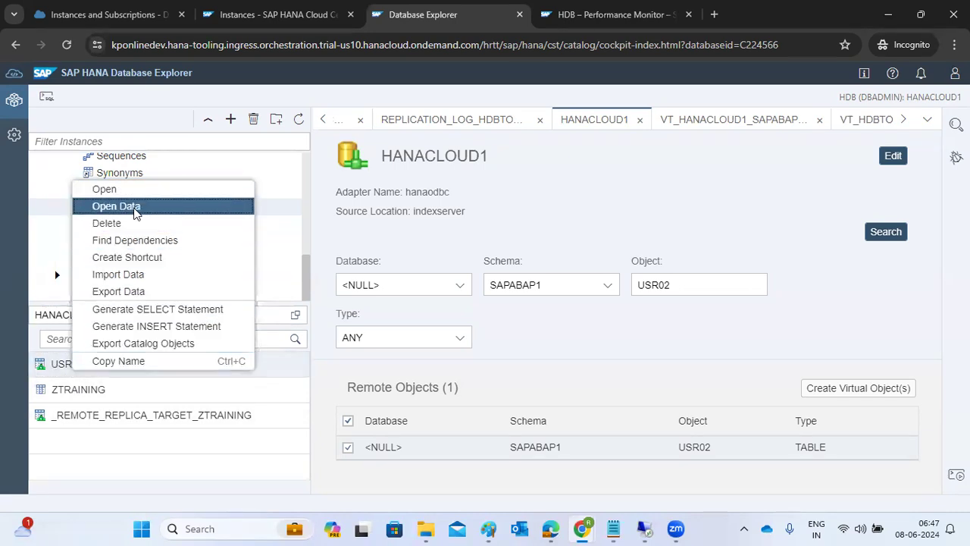
click(135, 207)
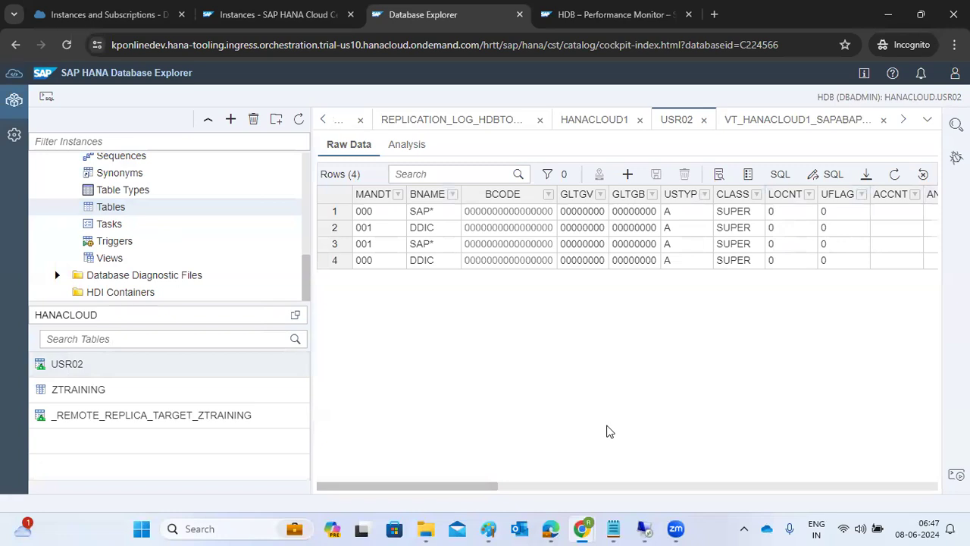
Step: Add a USR02 row with MANDT 001 and BNAME BASIS; saving fails because GLTGV cannot be NULL
click(627, 174)
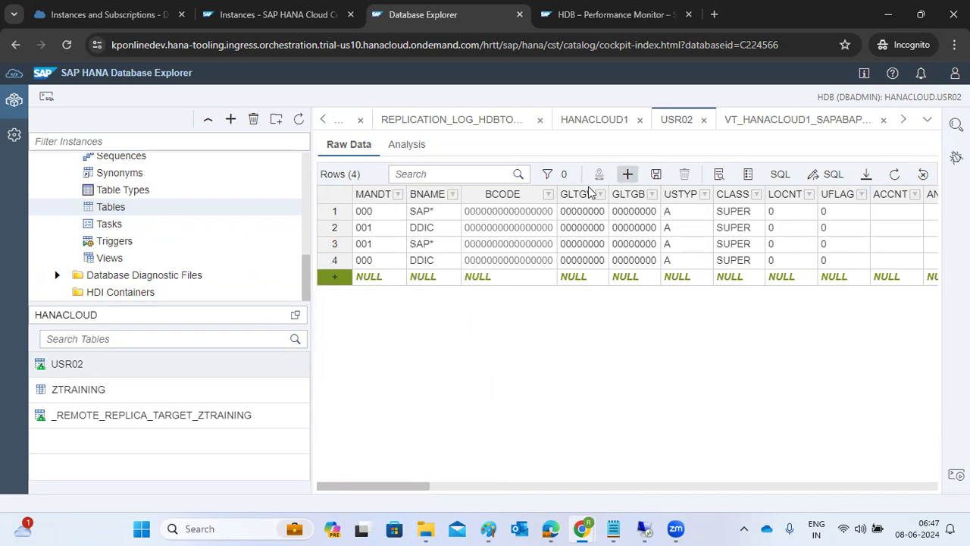
click(372, 278)
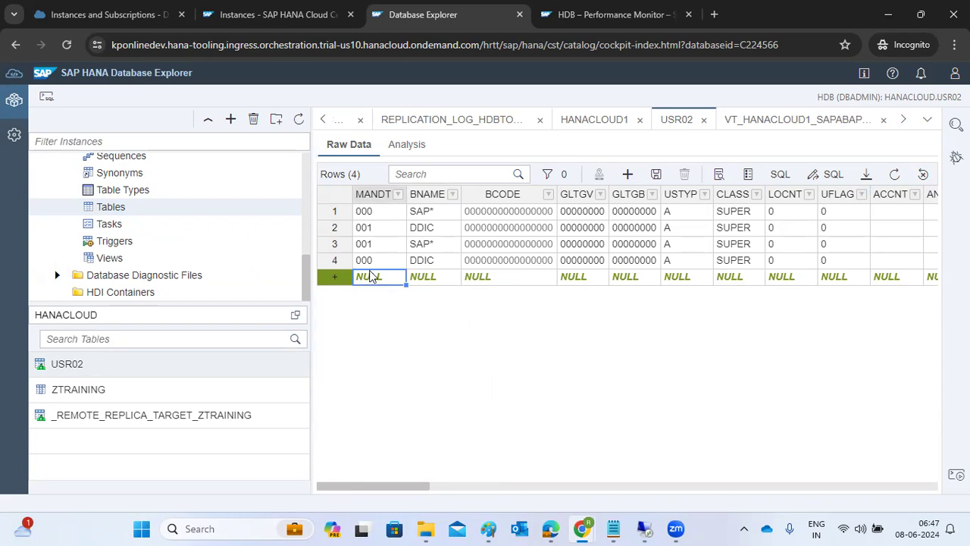
text(001)
click(426, 278)
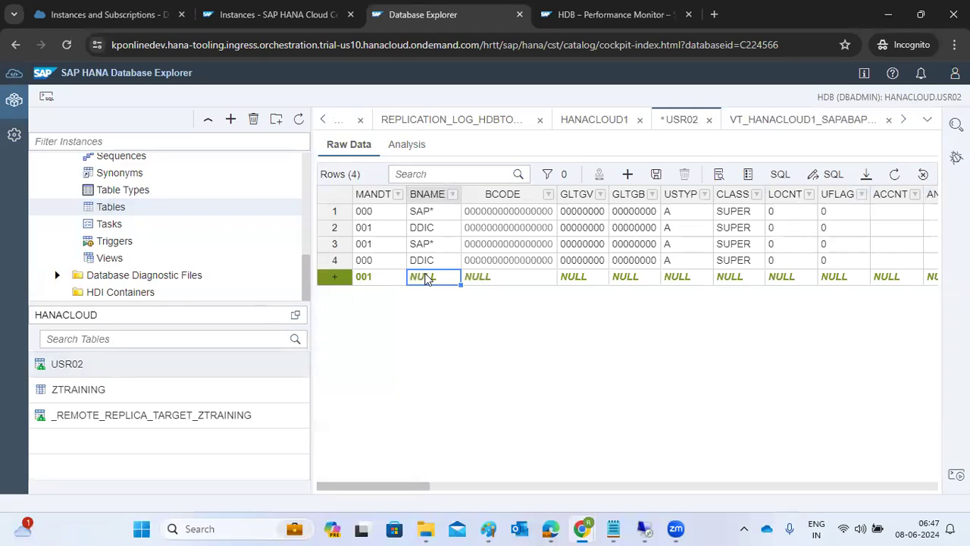
text(BASIS)
click(488, 277)
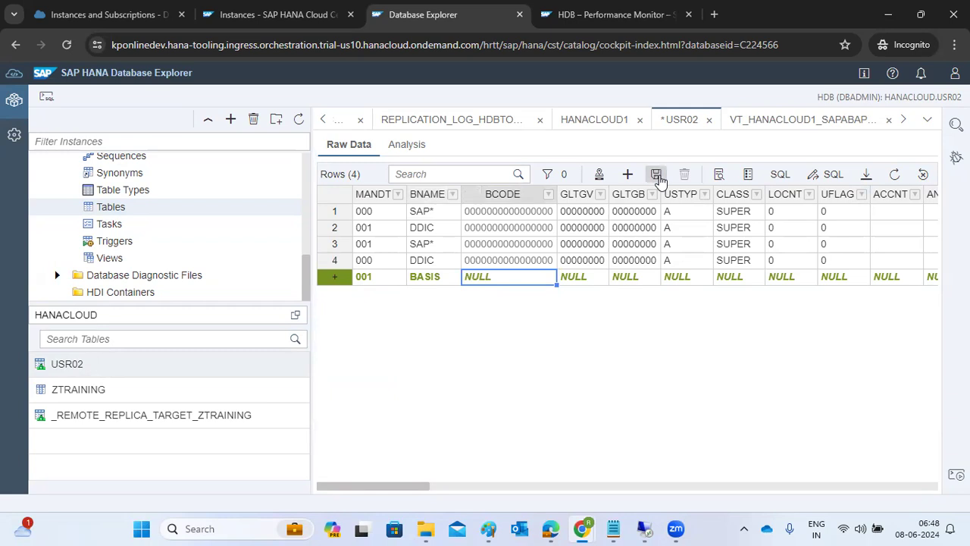
click(656, 176)
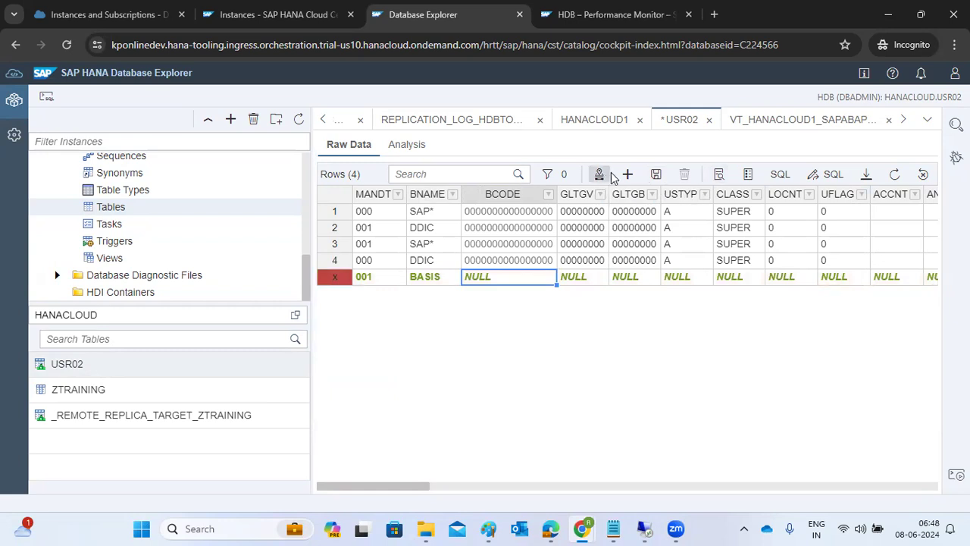
click(328, 278)
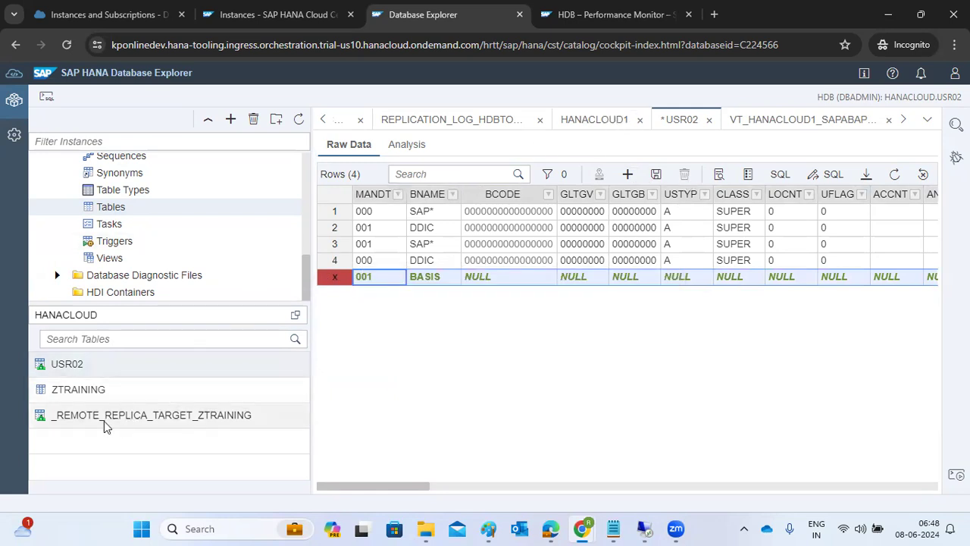
Step: Open the ZTRAINING and _REMOTE_REPLICA_TARGET_ZTRAINING definitions in HANACLOUD and refresh the catalog
click(70, 391)
right_click(68, 390)
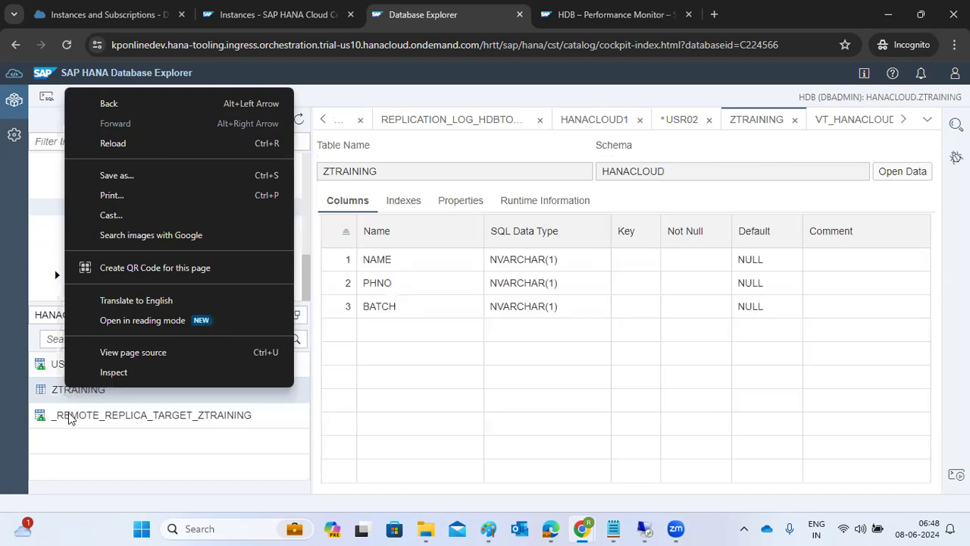
click(68, 416)
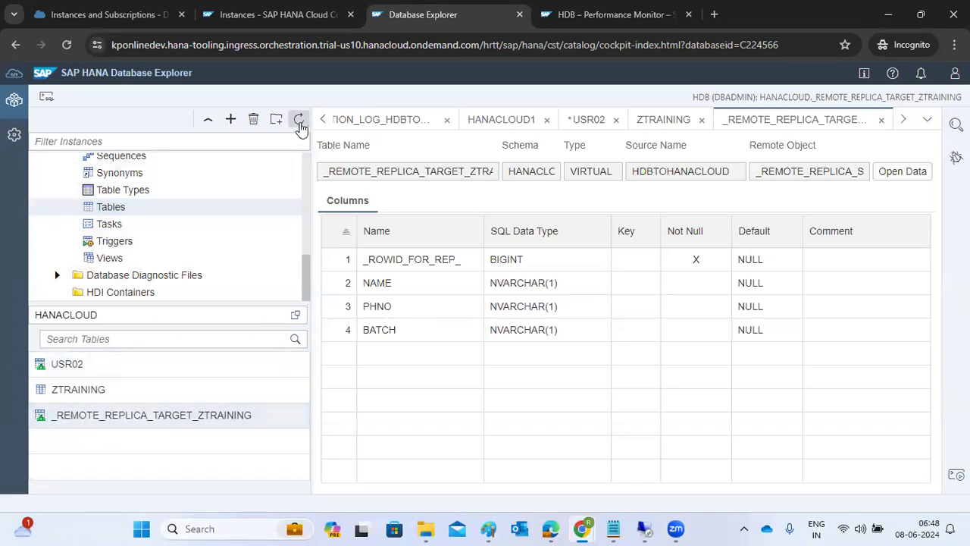
click(299, 122)
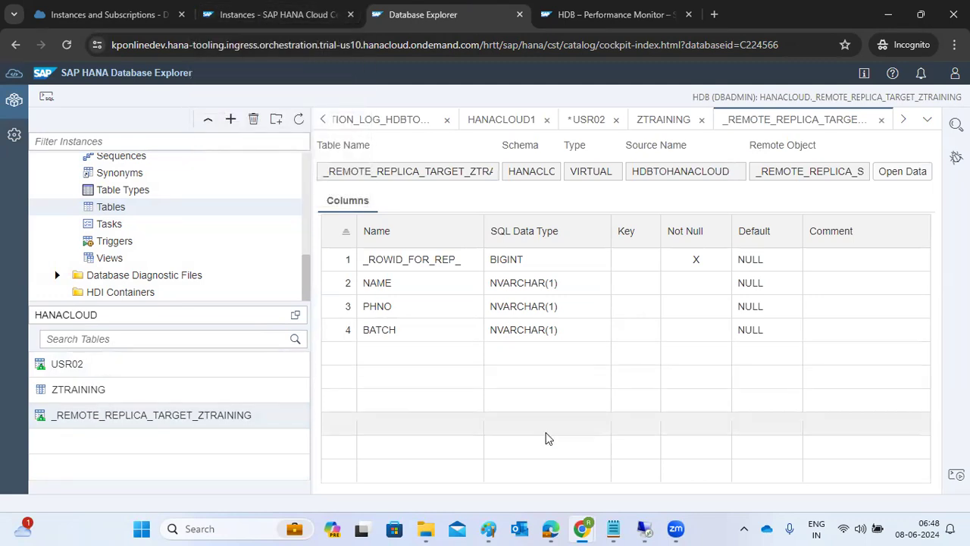
mouse_move(650, 529)
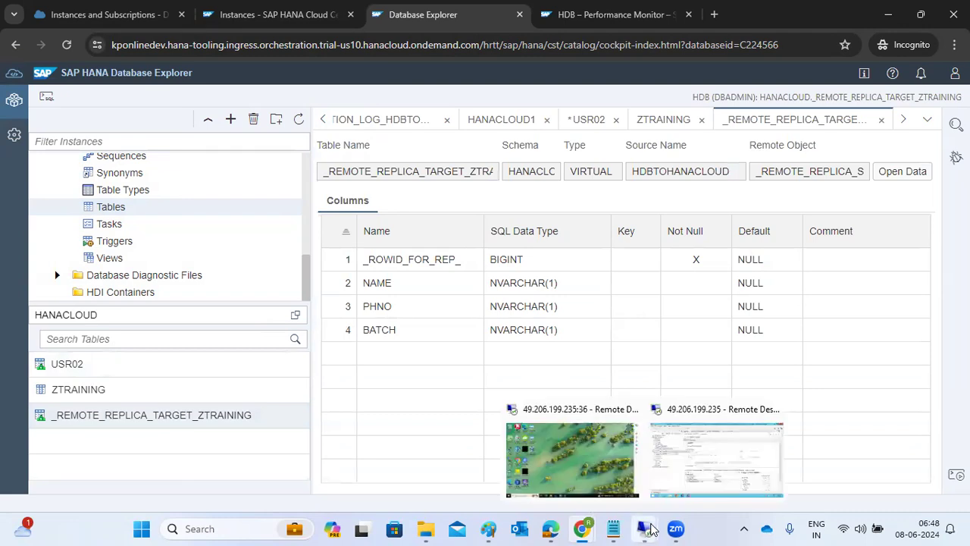
click(277, 14)
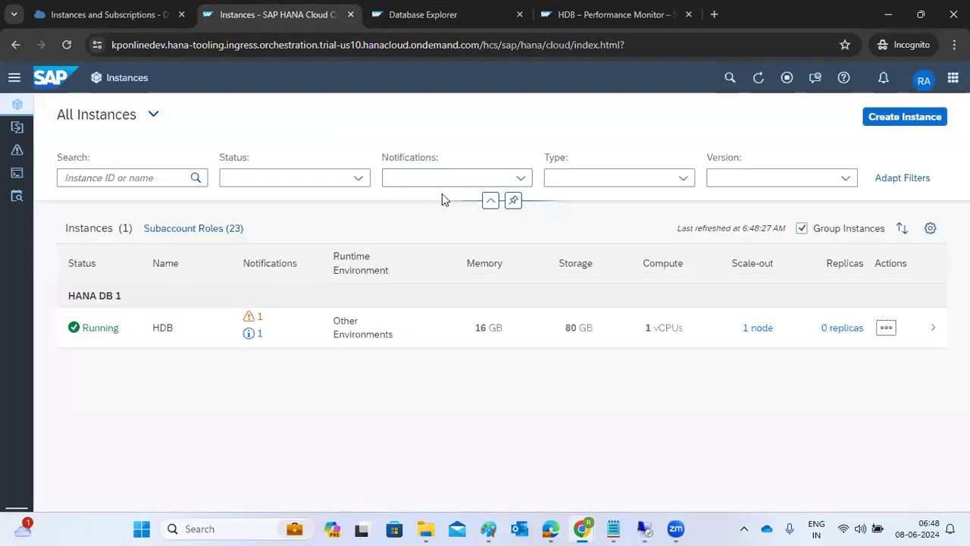
Step: Show Connections to SAP HANA Cloud on HDB's overview: HANACLOUD1 with 6 objects, HDBTOHANACLOUD with 1
click(460, 16)
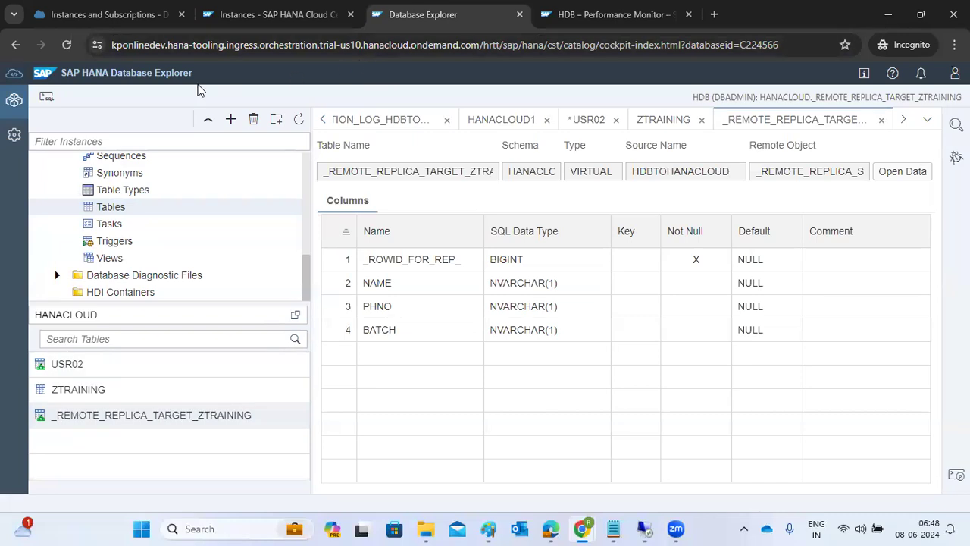
click(573, 15)
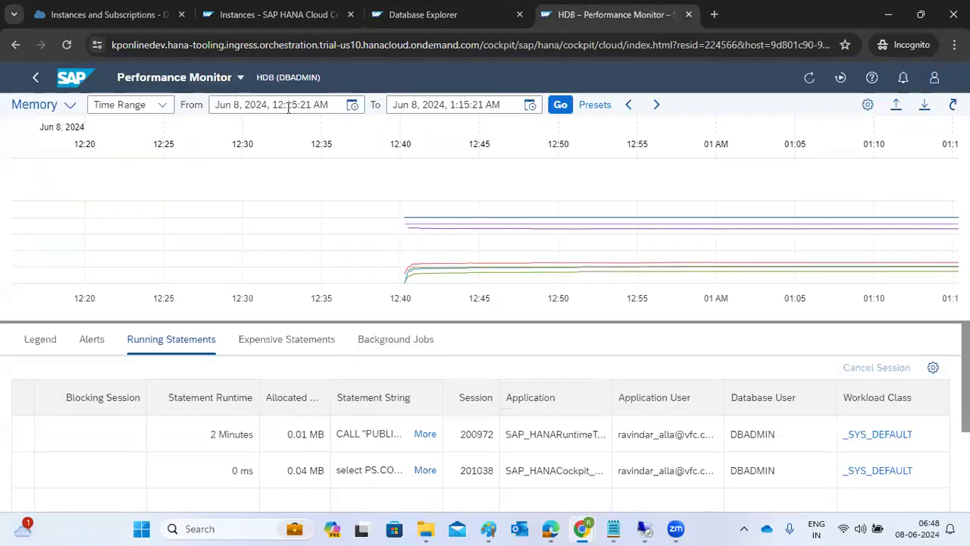
click(67, 83)
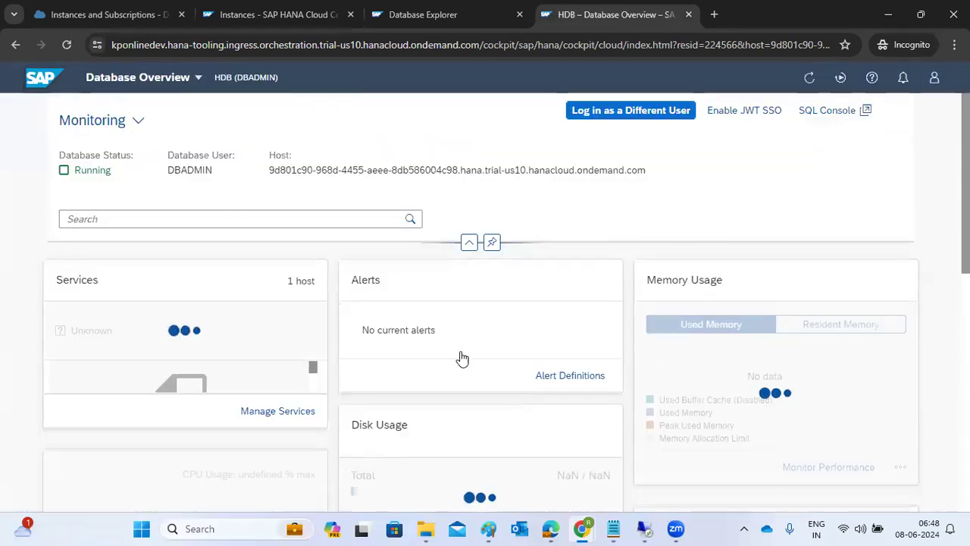
scroll(679, 410, down, 1)
scroll(678, 410, down, 4)
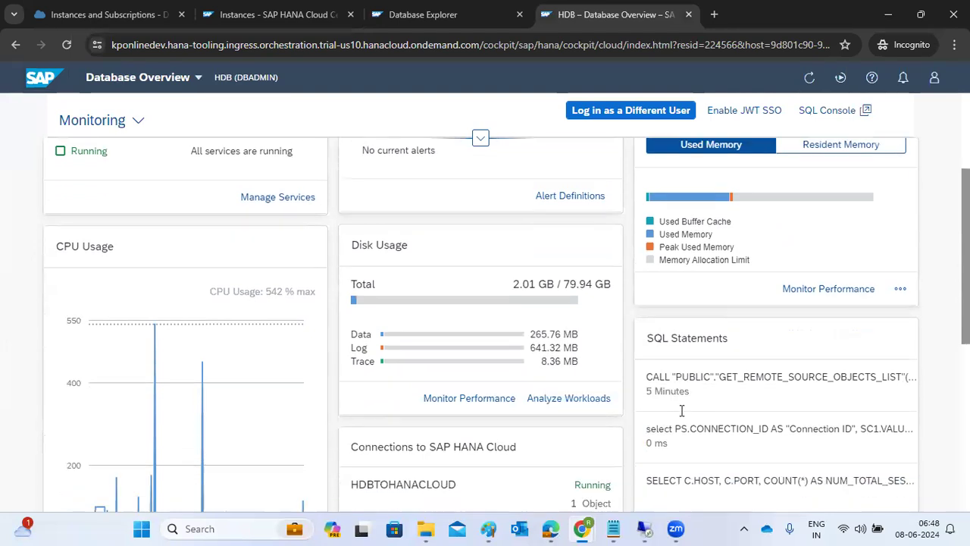
drag(520, 254, 513, 326)
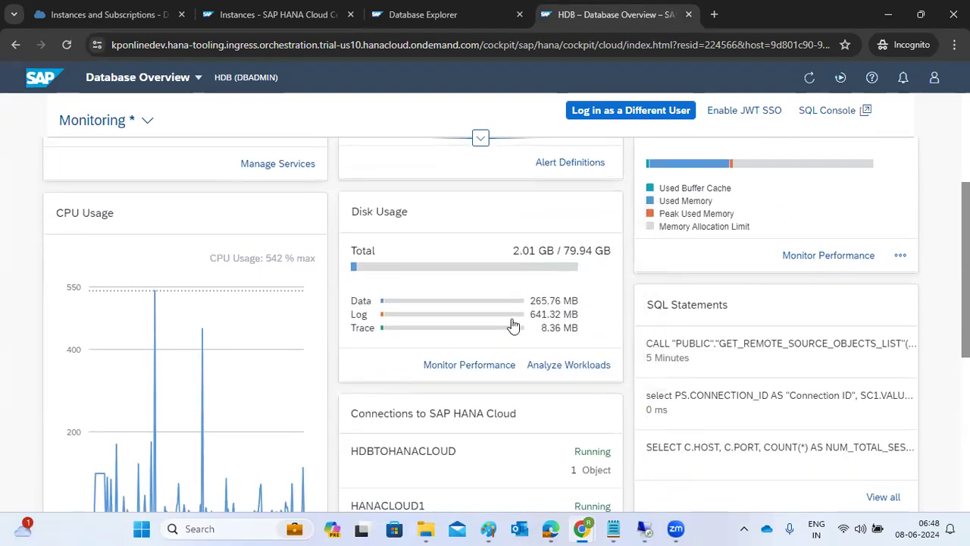
scroll(509, 341, down, 1)
scroll(506, 358, down, 1)
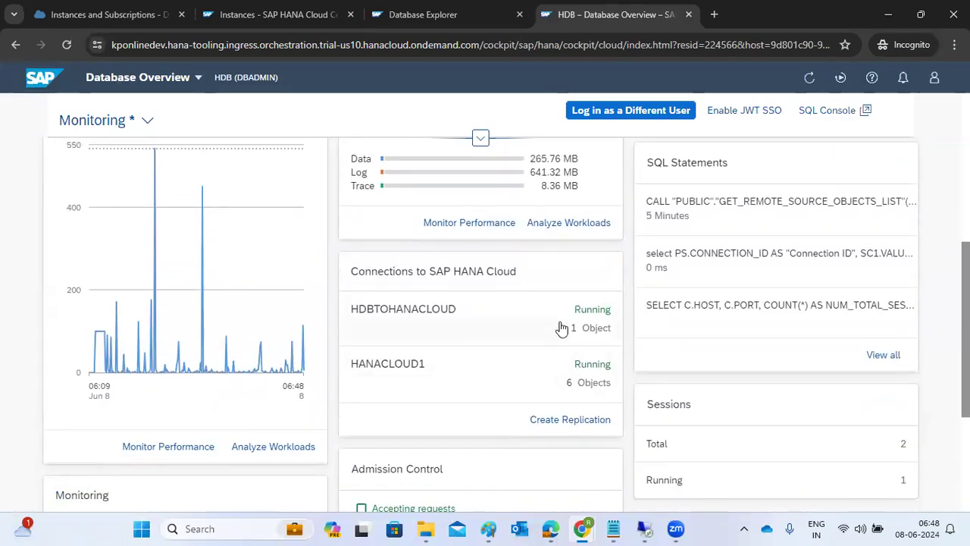
scroll(534, 379, down, 3)
scroll(534, 379, up, 3)
Step: Launch Create Replication with a new SAP HANA 2.0 On-Premise SPS05 or Higher connection
click(546, 424)
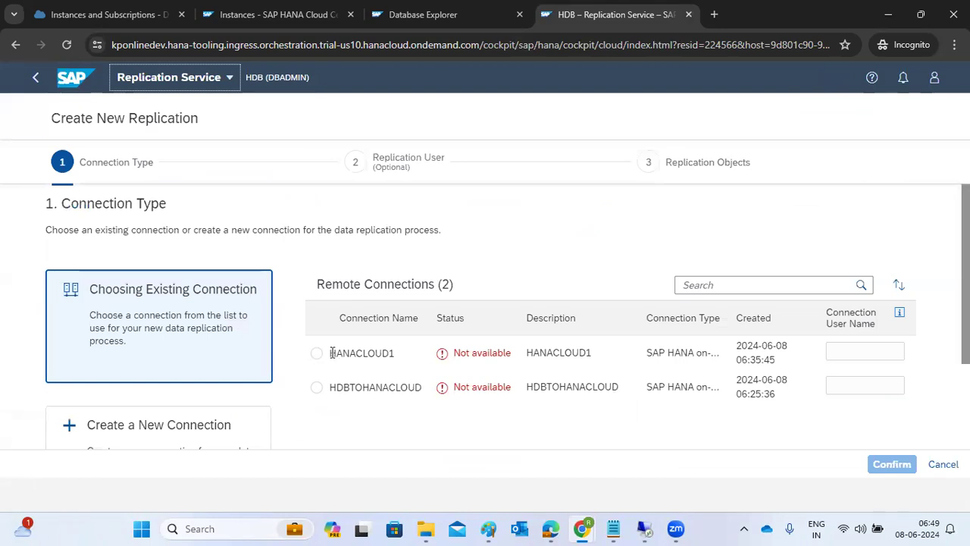
click(323, 393)
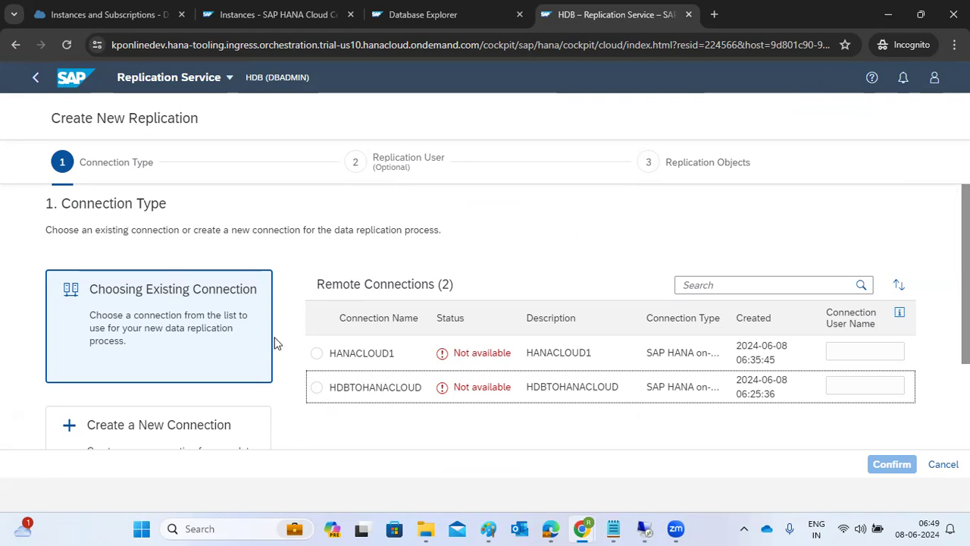
click(137, 424)
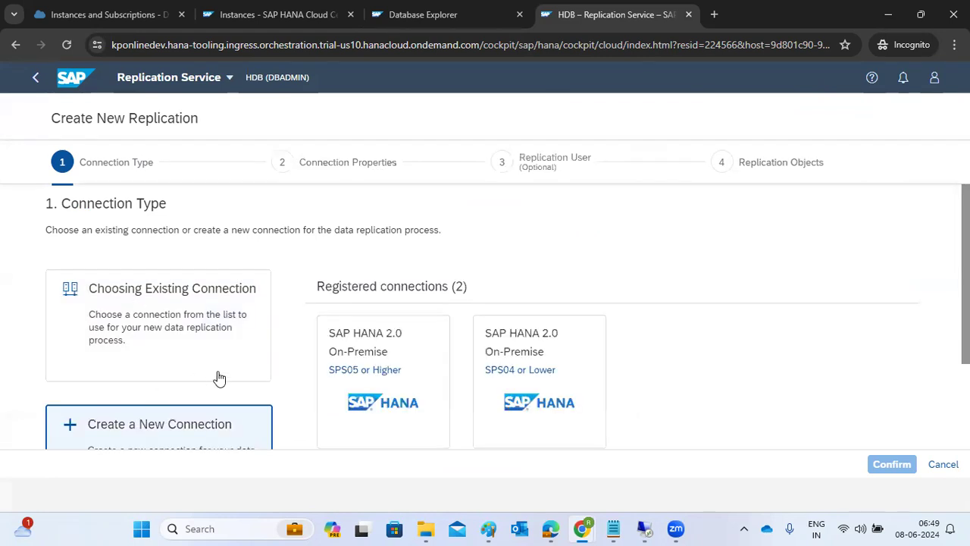
click(360, 350)
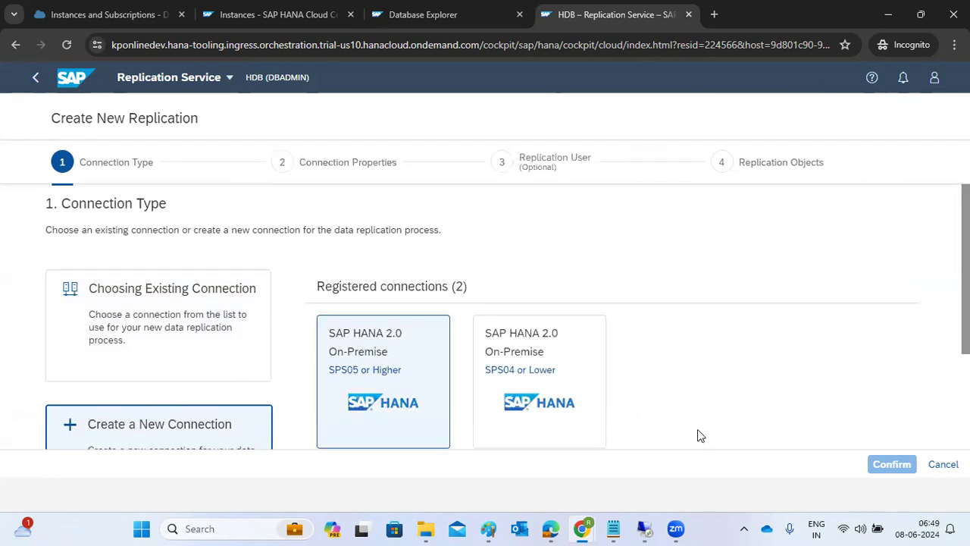
scroll(799, 431, down, 2)
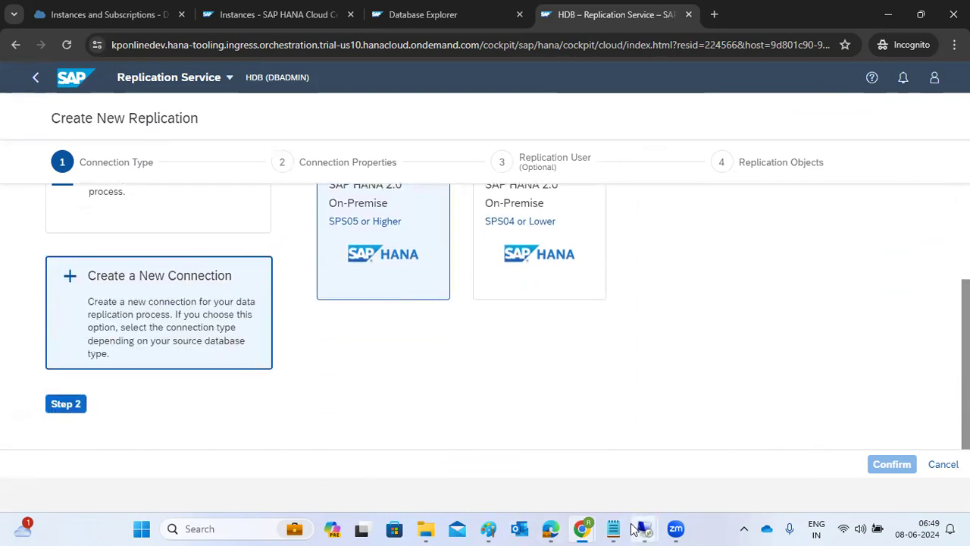
mouse_move(633, 528)
click(674, 458)
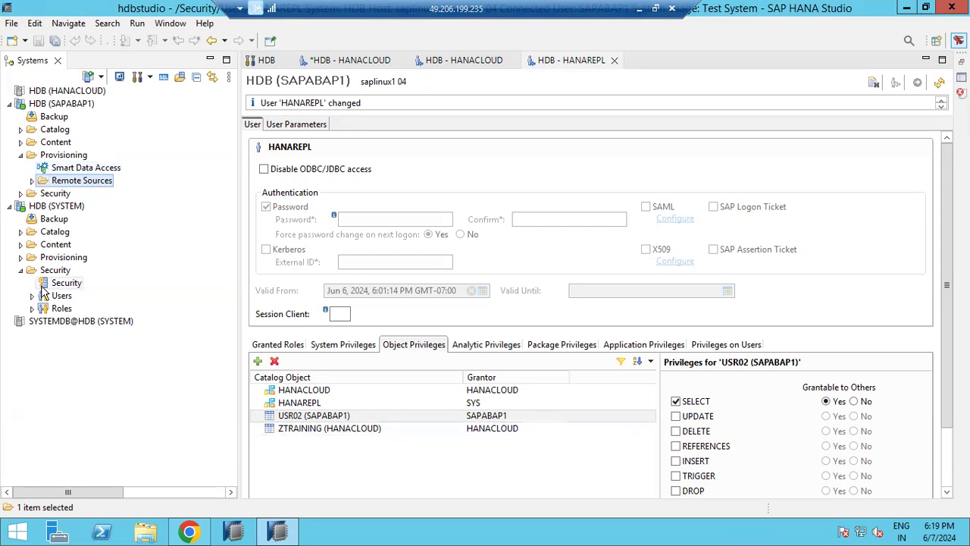
Step: Check HANAREPL's object privileges on the HANACLOUD and HANAREPL schemas, then return to the replication wizard
click(301, 391)
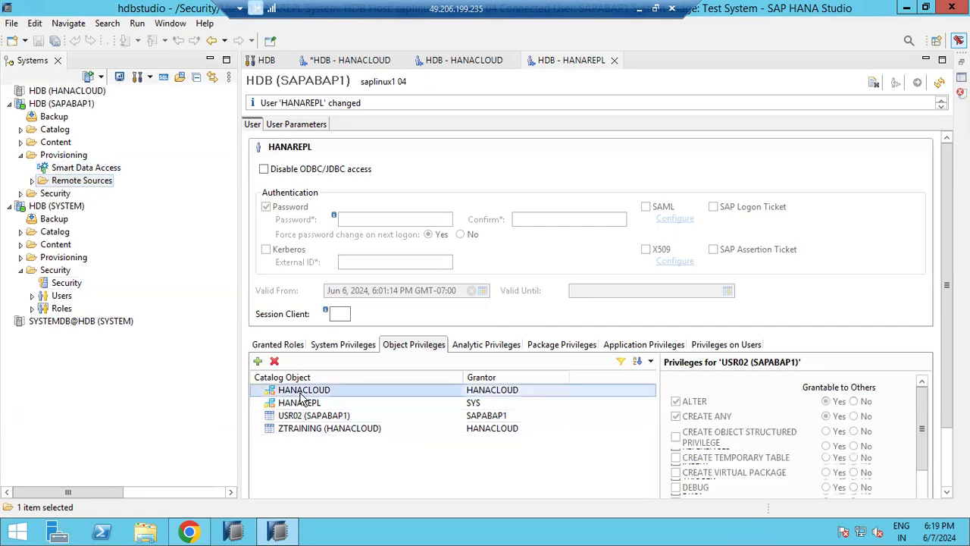
click(300, 401)
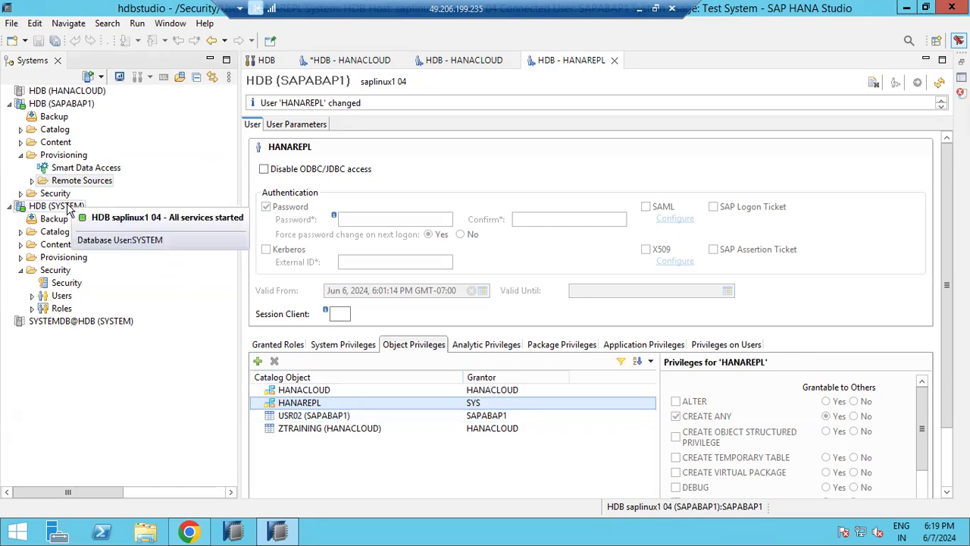
click(643, 13)
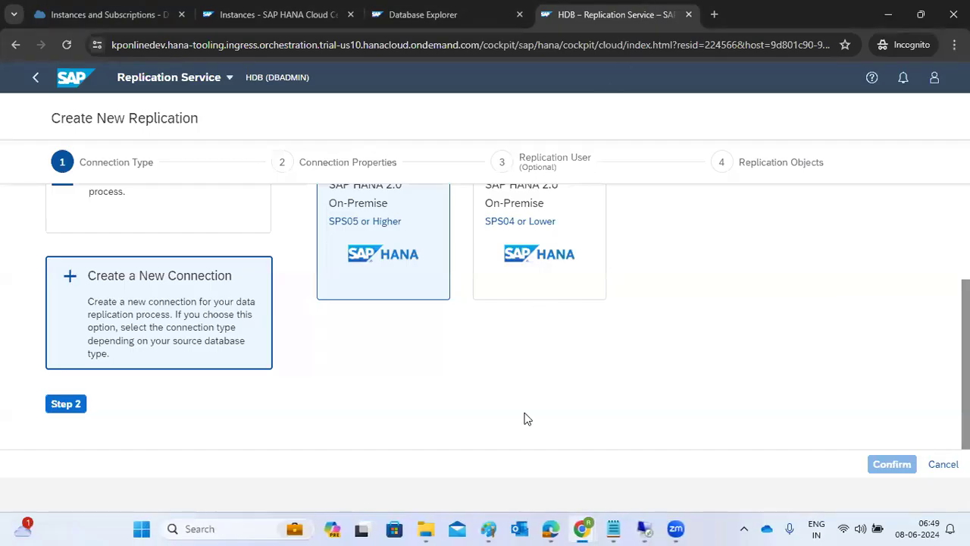
click(688, 529)
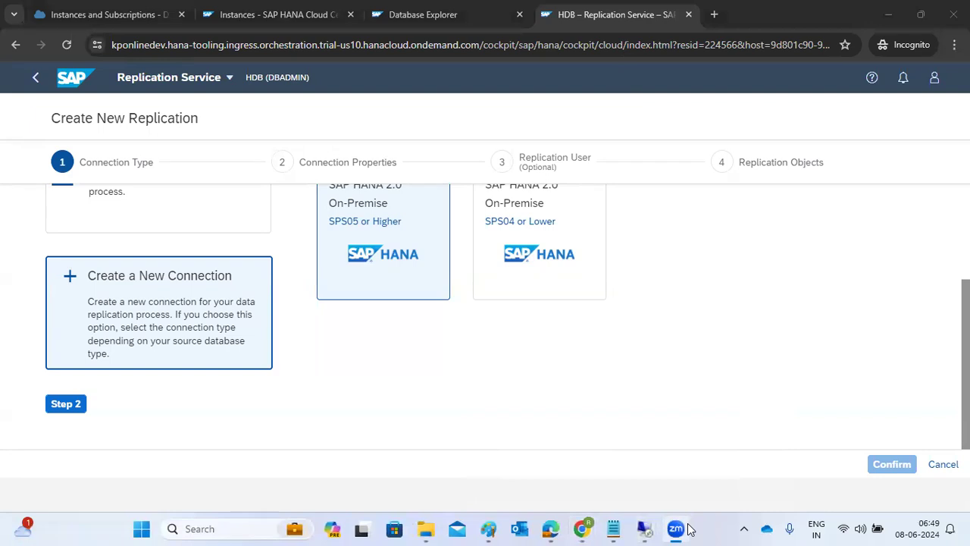